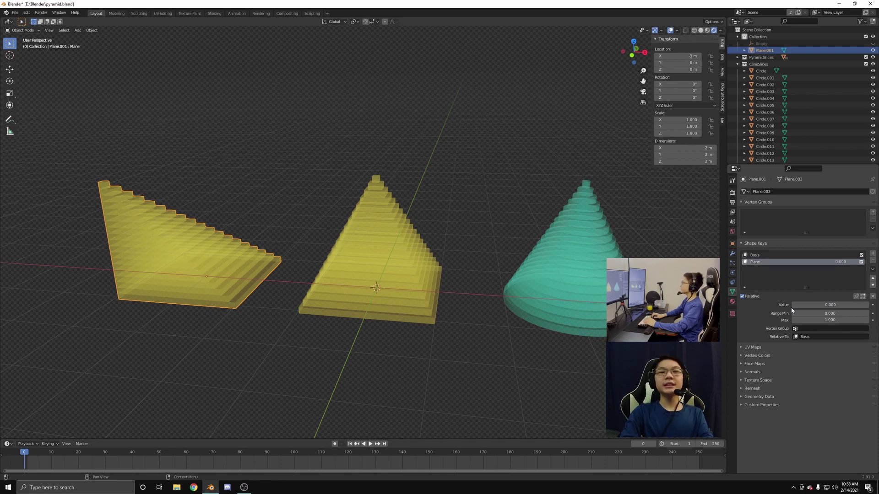
Play part of the demo animation and raise the sheared pyramid's Plane shape key value to about 0.63.
key("space")
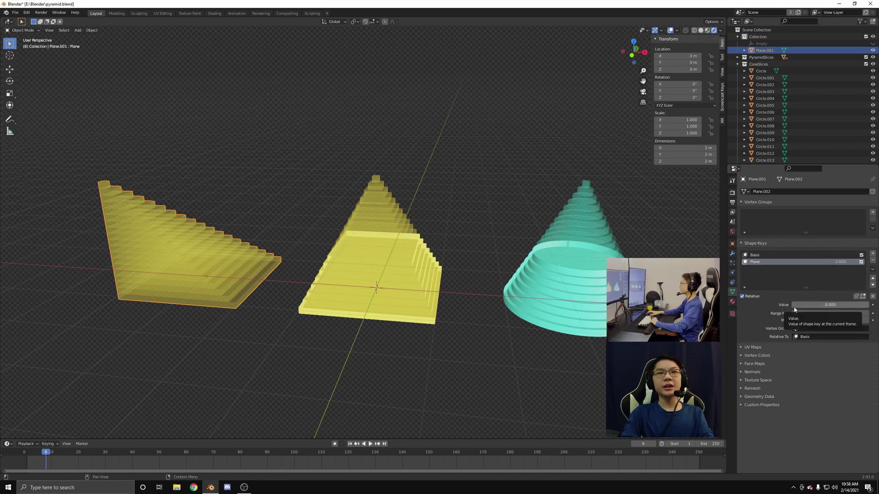
left_click_drag(795, 310, 841, 307)
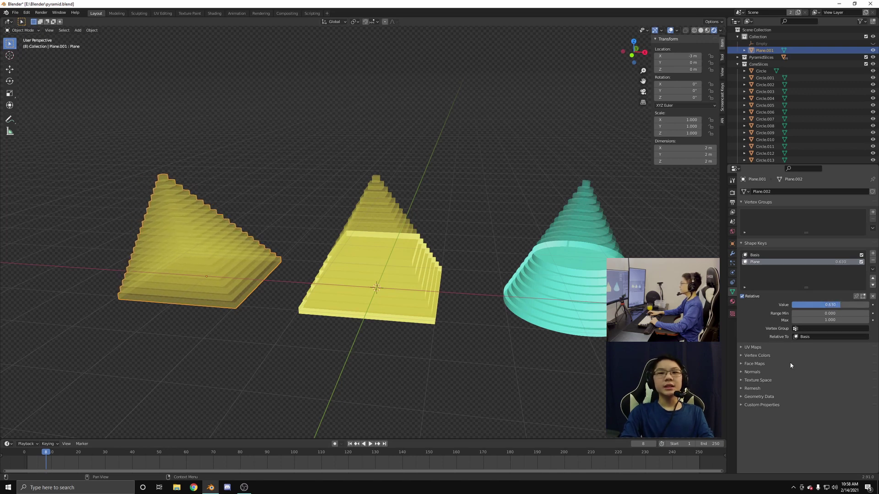
Start a new General file without saving the changes to the demo scene.
left_click(16, 13)
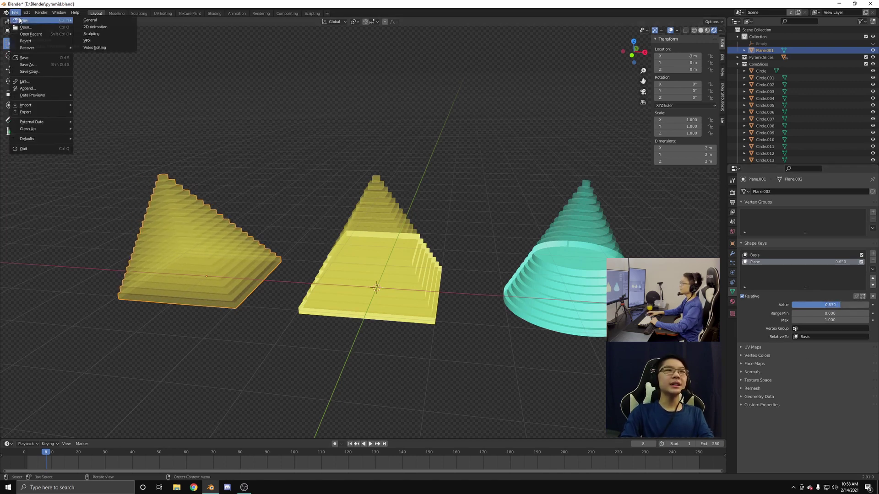
left_click(94, 21)
left_click(466, 256)
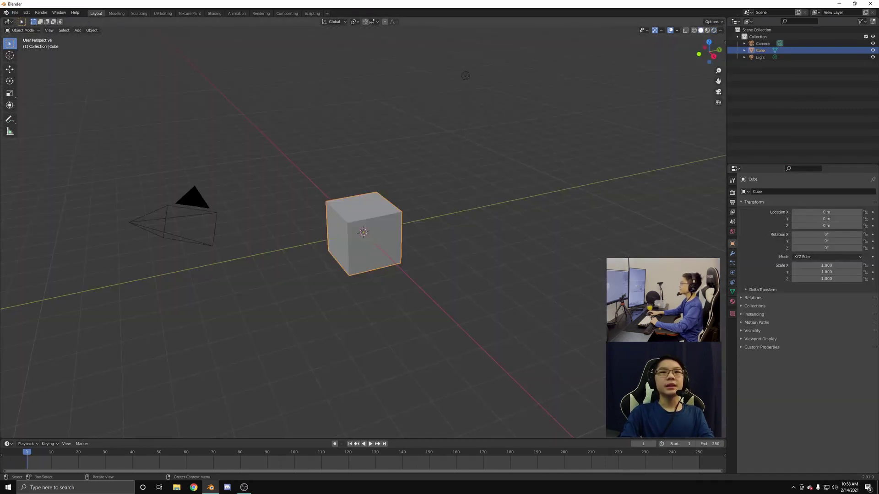
Delete the default camera, cube and light from the scene.
key("a")
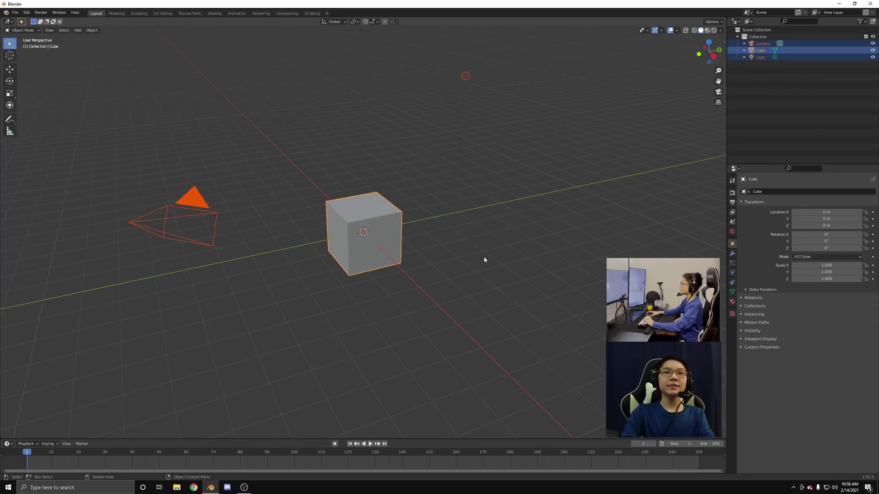
key("x")
left_click(477, 245)
Add a mesh plane at the world origin.
middle_click_drag(375, 276, 424, 276)
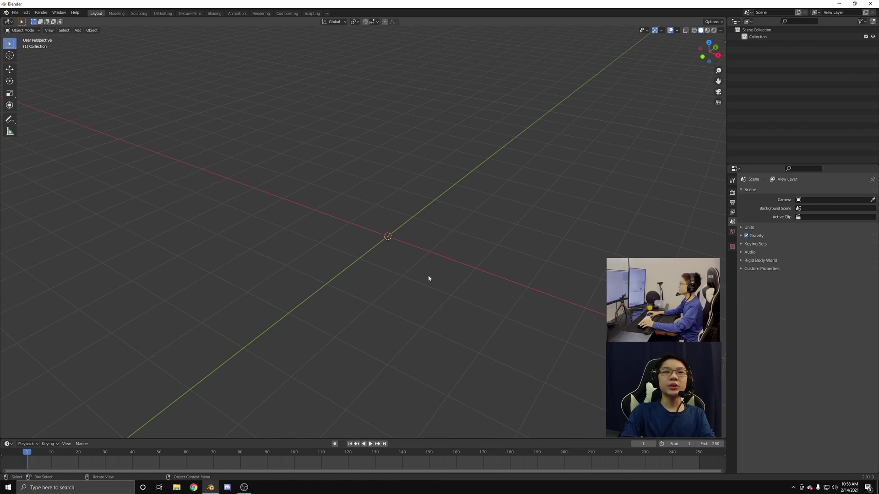
key("shift+a")
mouse_move(431, 278)
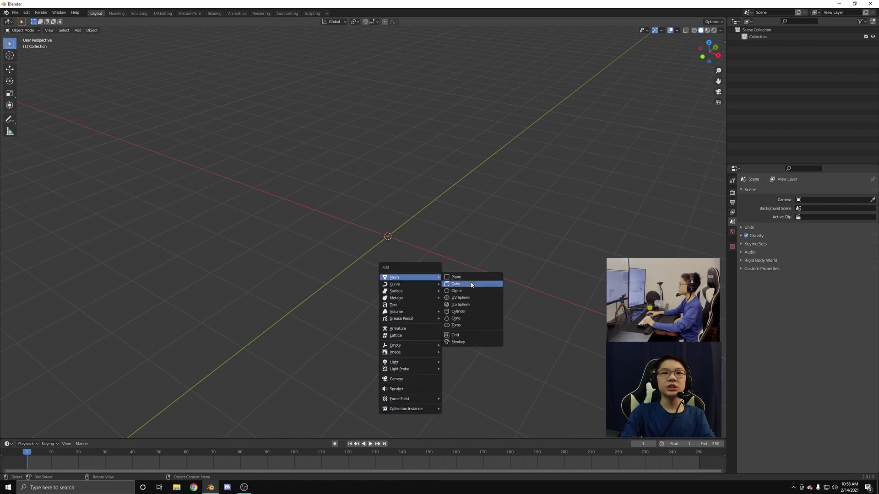
left_click(458, 277)
middle_click_drag(416, 281, 483, 294)
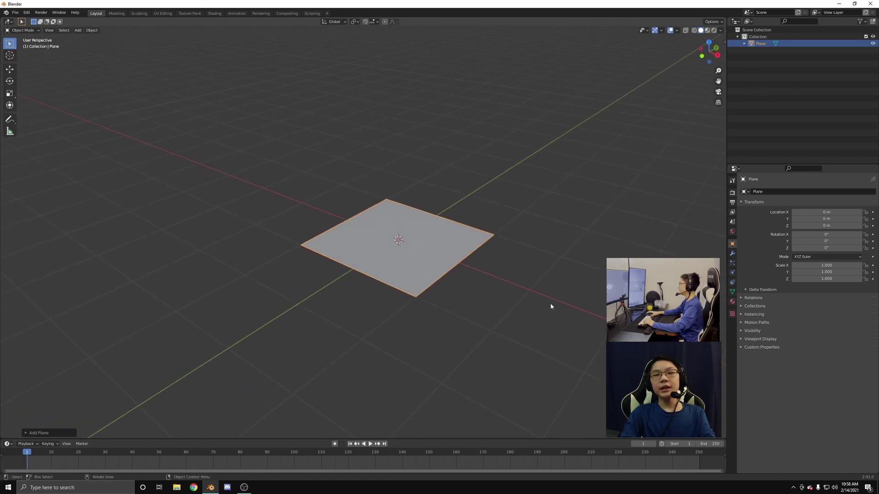
Add an Array modifier to the plane with a count of 20.
left_click(732, 253)
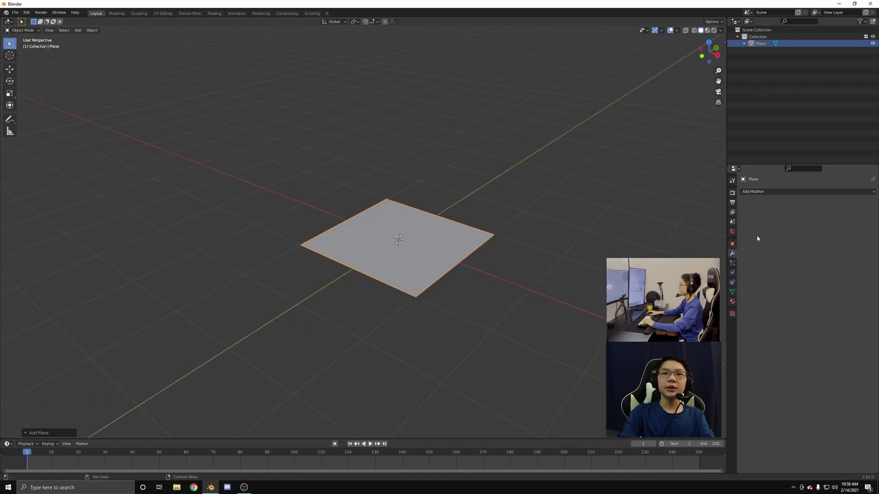
left_click(769, 192)
left_click(756, 211)
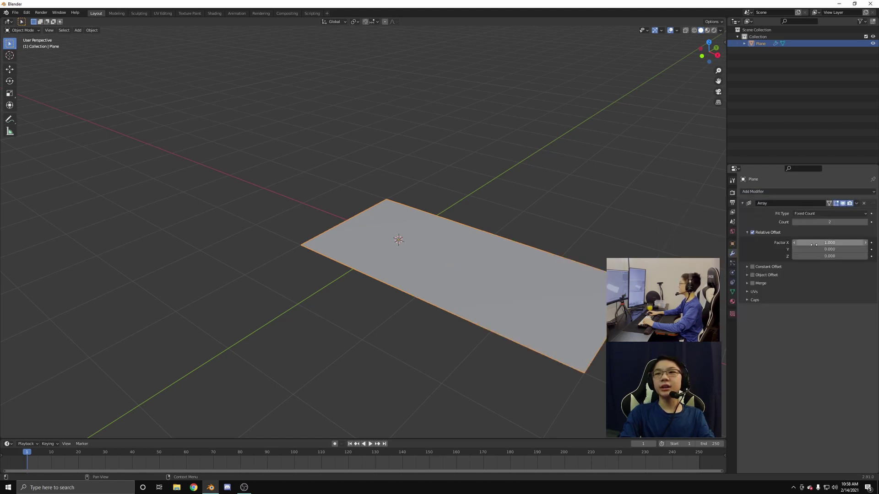
left_click(827, 222)
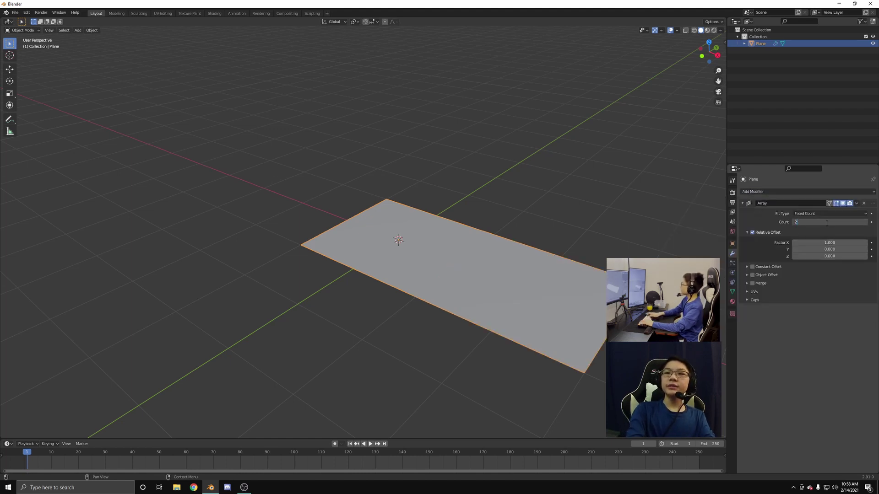
type("20")
key("Return")
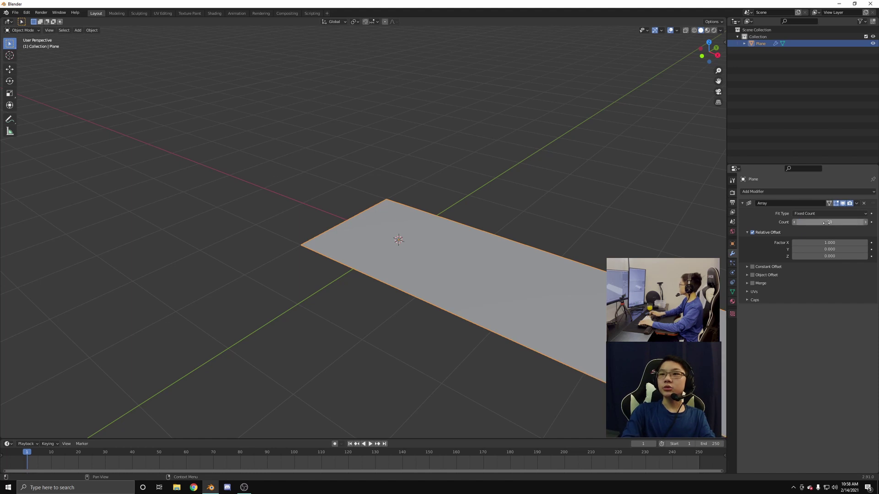
Switch the array from relative offset to constant offset and set its X distance to 0 m.
left_click(753, 233)
left_click(752, 267)
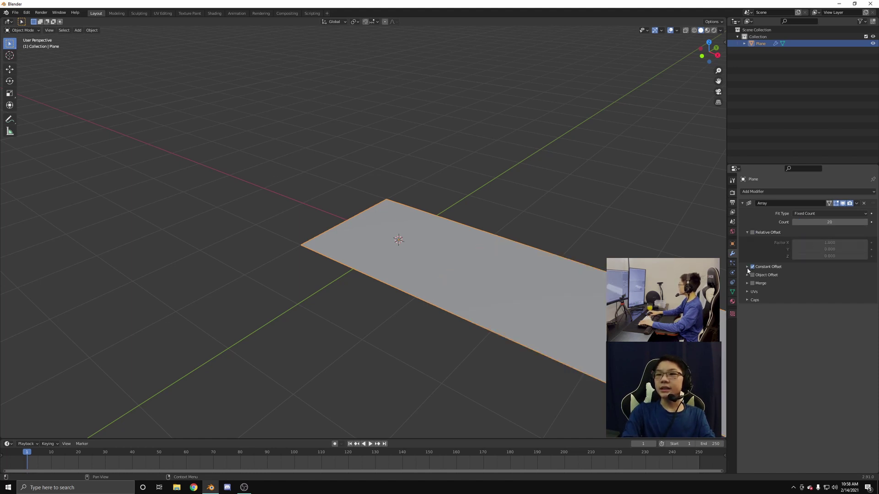
left_click(768, 267)
left_click(832, 278)
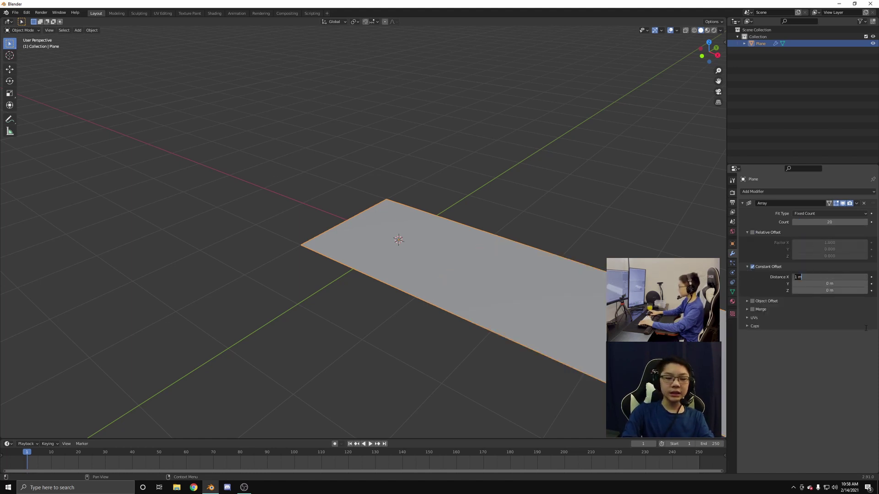
type("0")
key("Return")
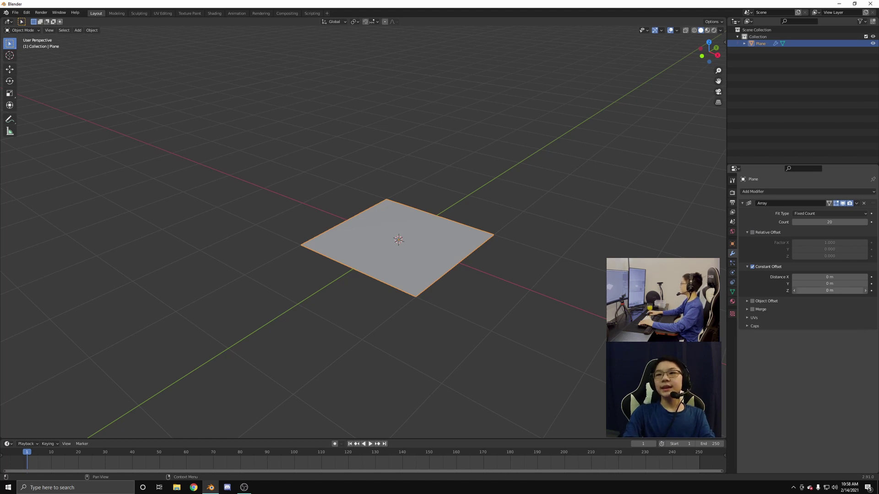
Set the array's constant offset Z distance to 0.1 m to stack the copies vertically.
left_click(830, 291)
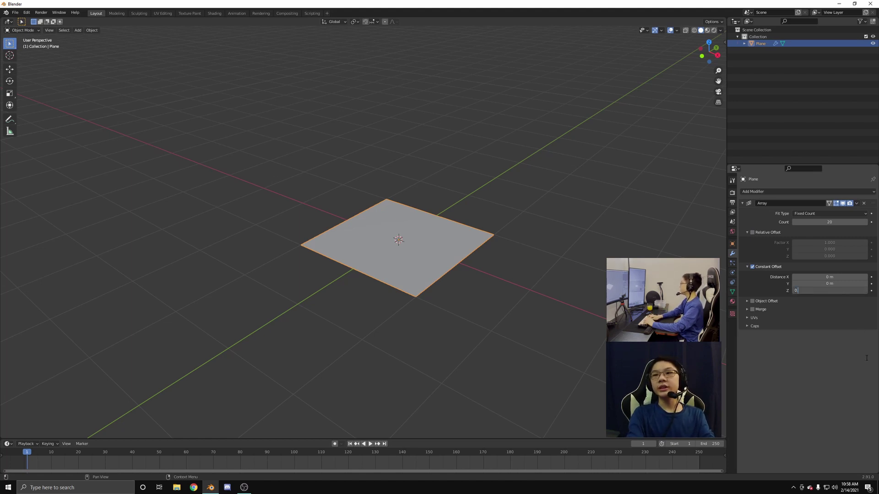
type("0.1")
key("Return")
middle_click_drag(412, 284, 417, 247)
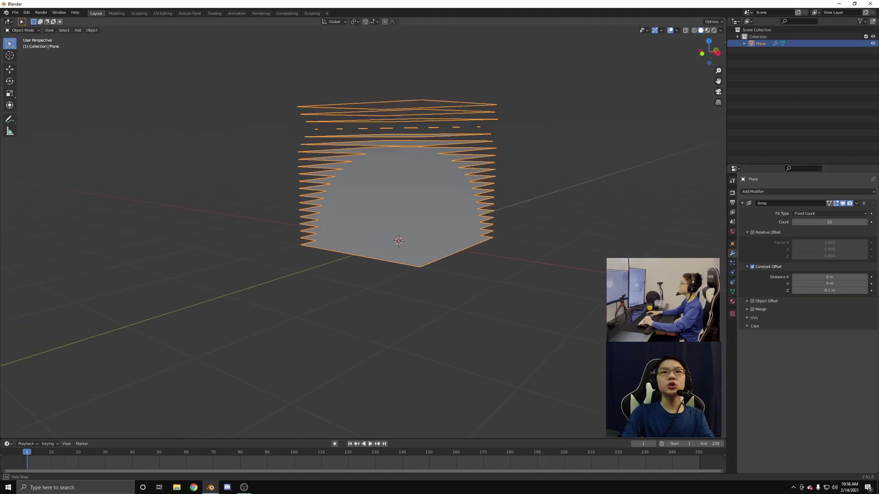
middle_click_drag(595, 293, 484, 248)
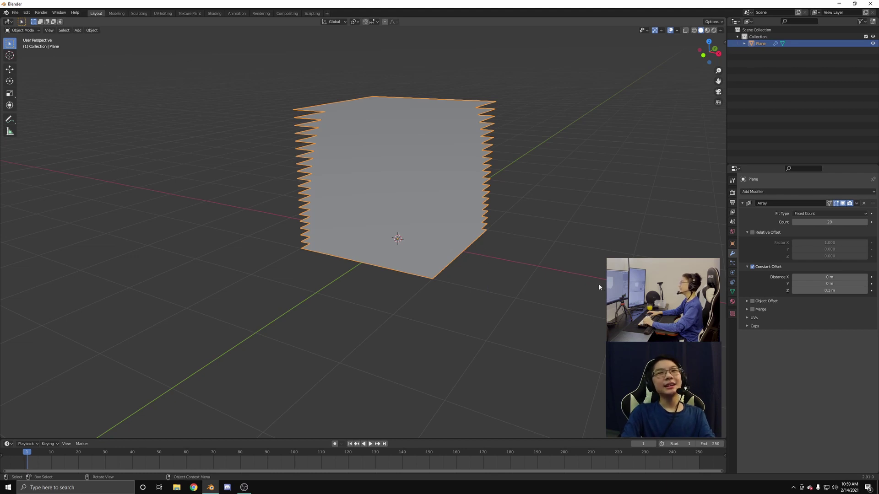
Add a Simple Deform modifier in Taper mode along the Z axis with a factor of -1.
left_click(784, 193)
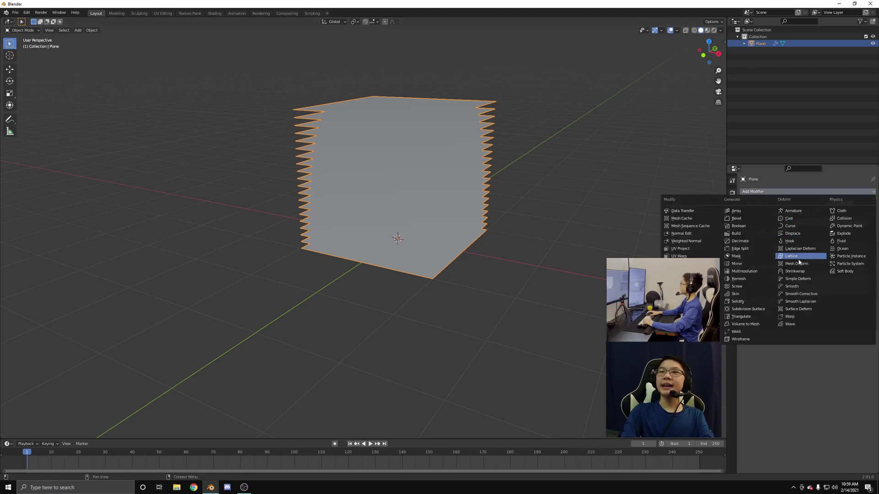
left_click(797, 278)
left_click(829, 346)
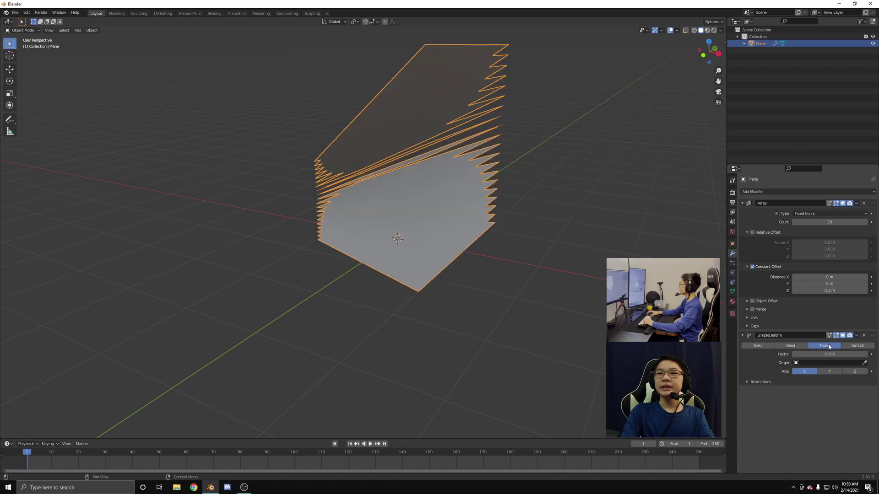
left_click(855, 372)
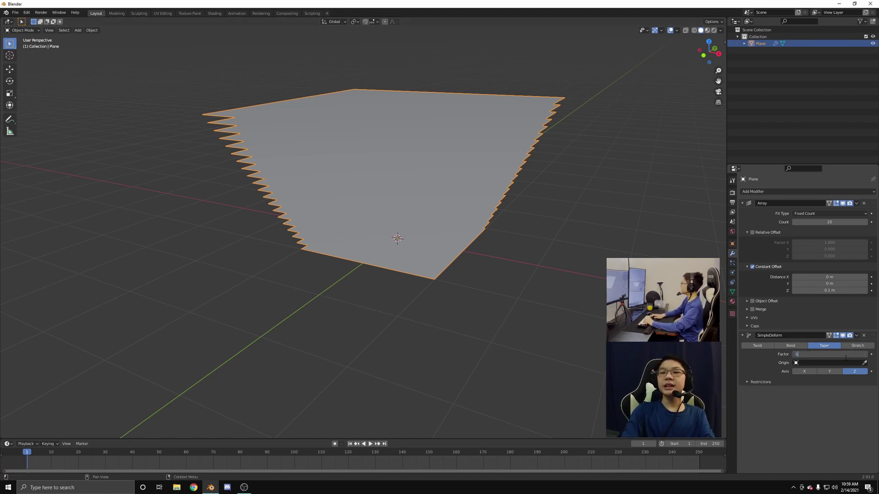
key("Return")
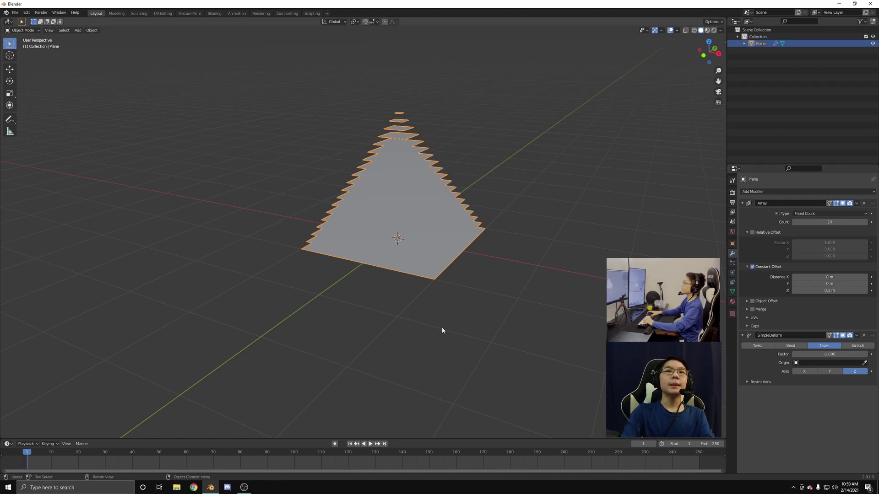
mouse_move(442, 327)
middle_mouse_down()
mouse_move(451, 320)
mouse_move(428, 325)
mouse_move(447, 328)
mouse_move(446, 314)
mouse_move(438, 318)
mouse_move(445, 330)
middle_mouse_up()
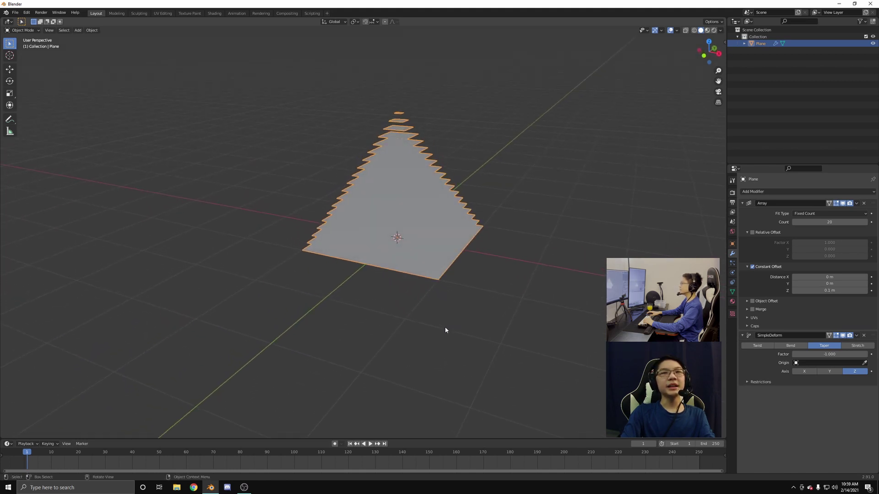
middle_click_drag(499, 369, 516, 343)
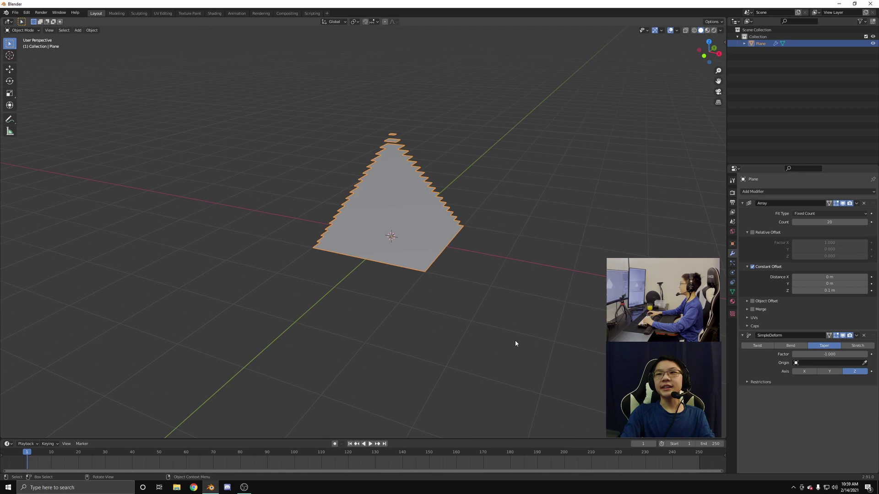
Add a Solidify modifier to the tapered stack with a thickness of 0.1 m and an offset of 0.
left_click(769, 192)
left_click(753, 301)
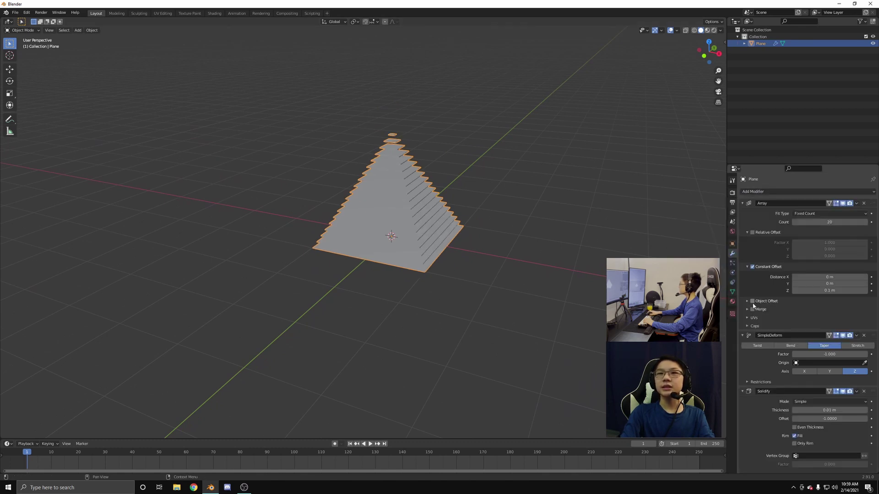
middle_click_drag(463, 293, 428, 267)
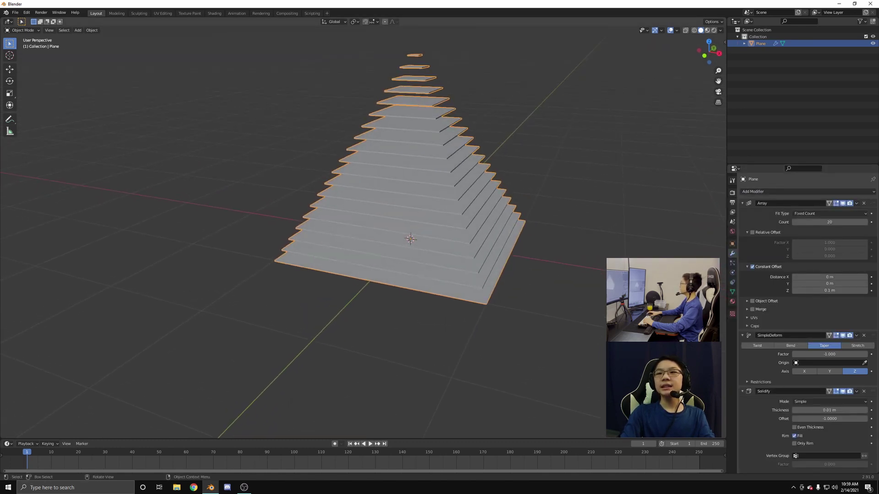
scroll(828, 406, "down", 2)
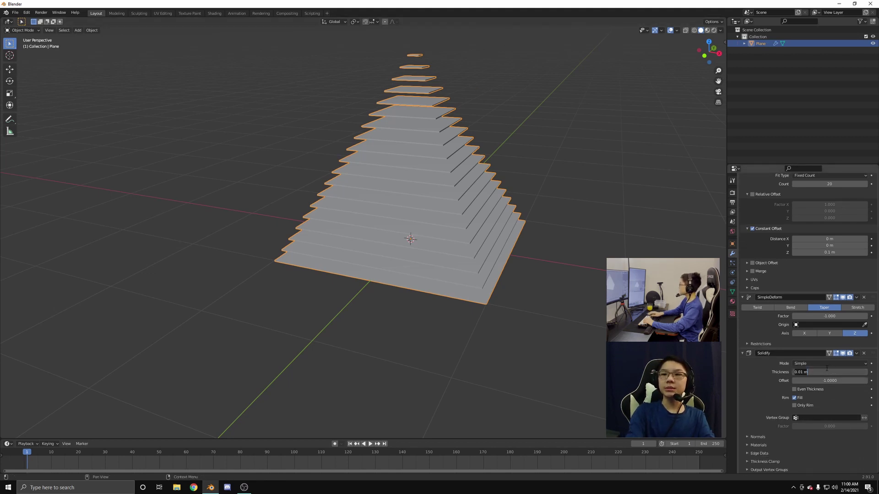
key("Return")
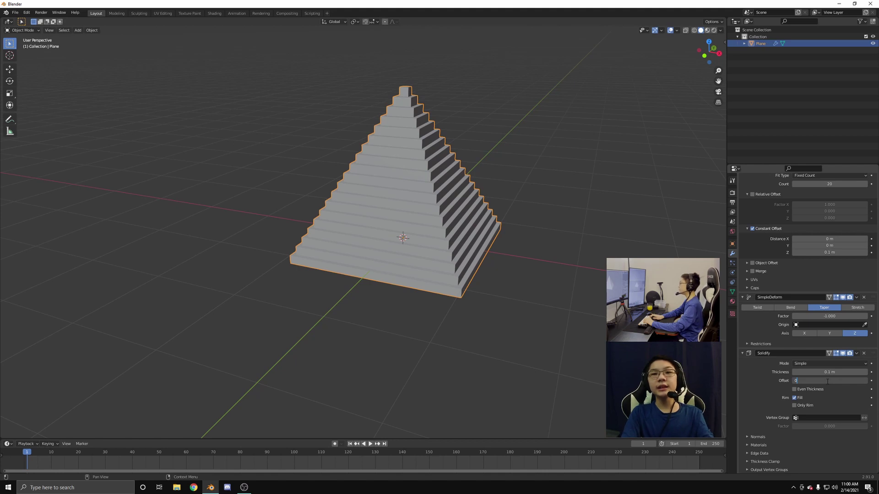
left_click(827, 382)
type("0")
key("Return")
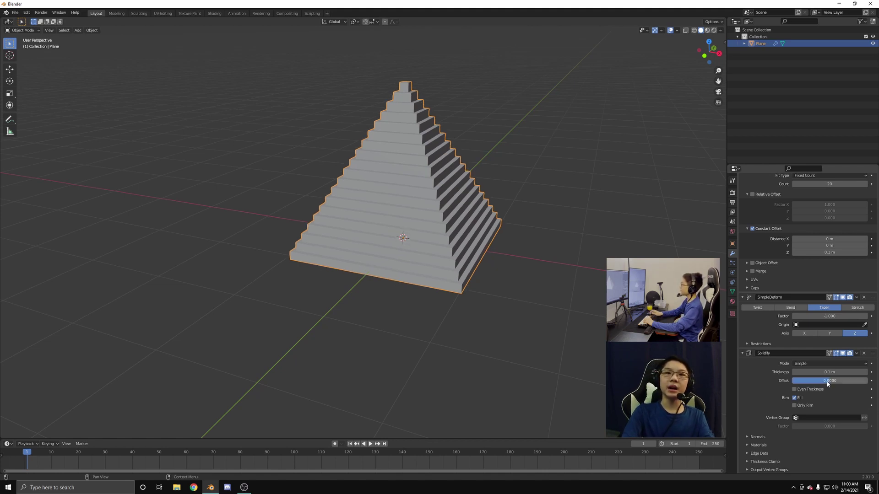
mouse_move(529, 282)
middle_mouse_down()
mouse_move(532, 270)
mouse_move(536, 286)
mouse_move(526, 287)
middle_mouse_up()
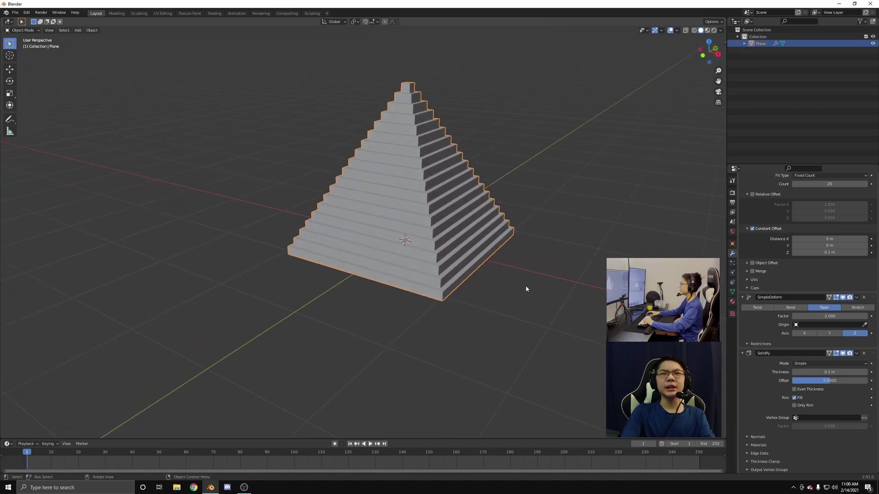
Show the viewport in rendered shading and give the pyramid a new material with a yellow base color.
left_click(714, 31)
middle_click_drag(504, 225, 484, 248)
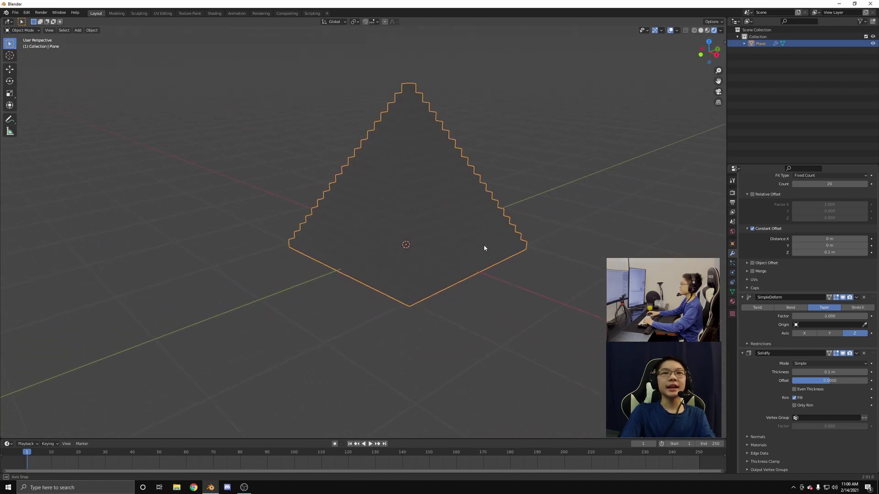
left_click(732, 302)
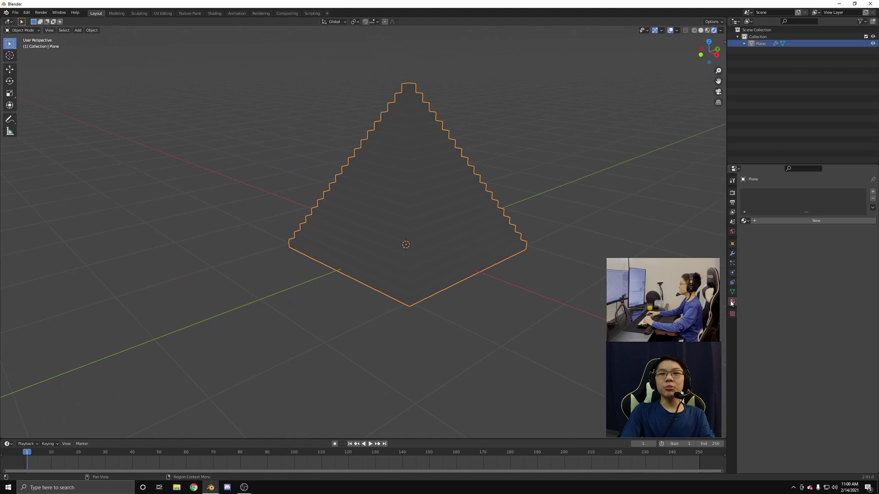
left_click(783, 220)
left_click(823, 291)
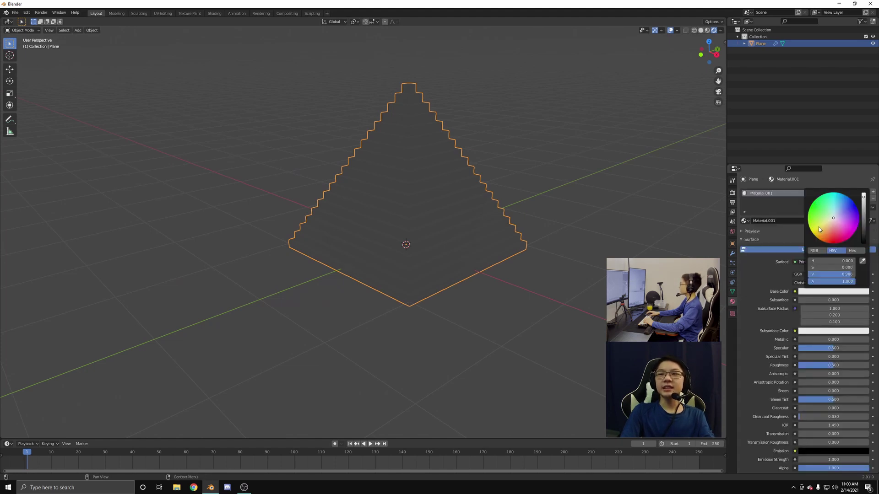
left_click(820, 229)
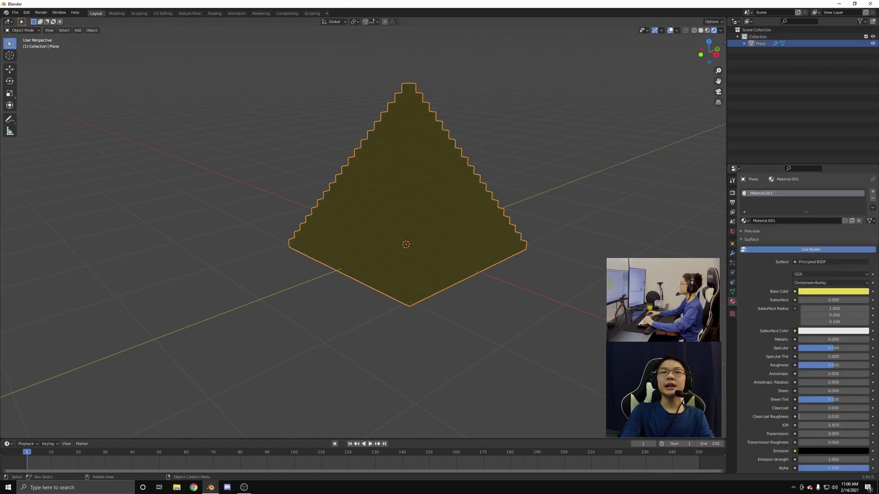
middle_click_drag(590, 298, 566, 302)
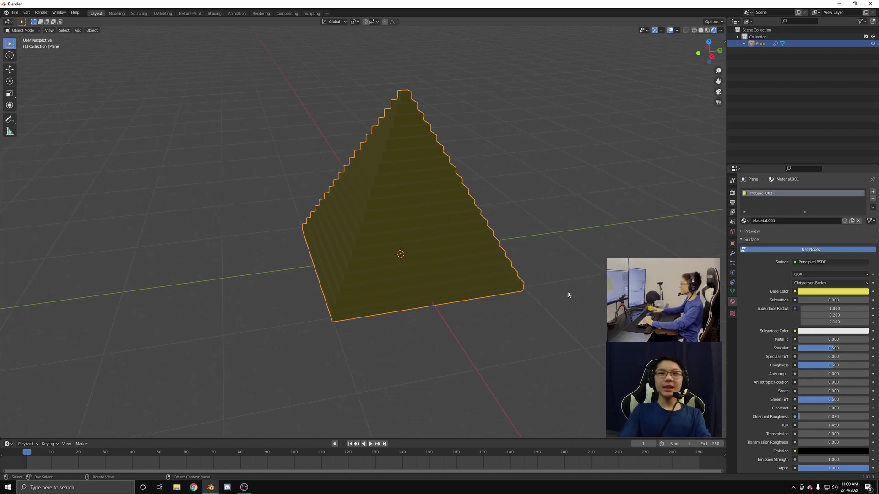
Open the world settings of the scene.
middle_click_drag(487, 282, 454, 260)
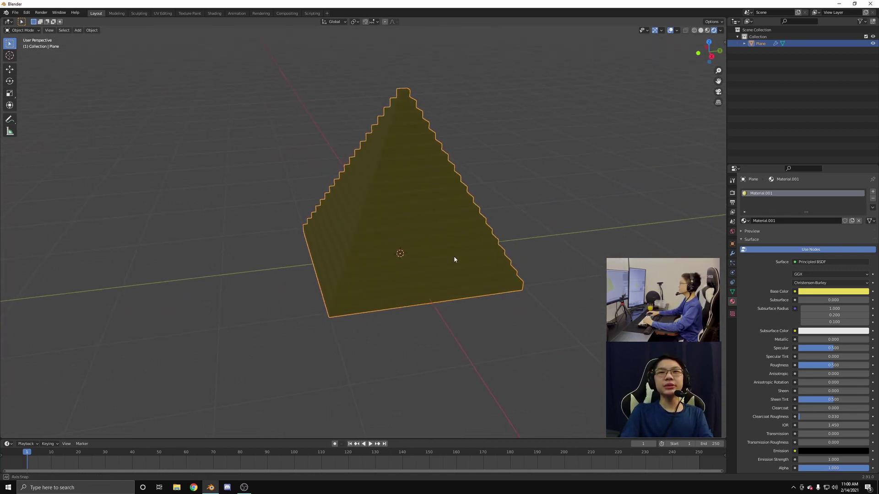
left_click(733, 232)
middle_click_drag(440, 303, 437, 288)
Switch to Chrome, search Google for "hdri haven" and open the HDRI catalogue on the HDRI Haven site.
left_click(194, 487)
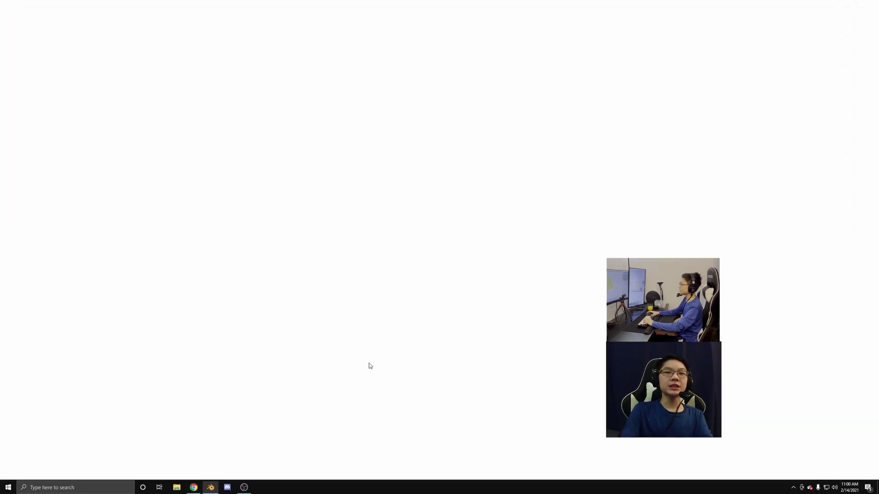
type("hdri h")
key("Return")
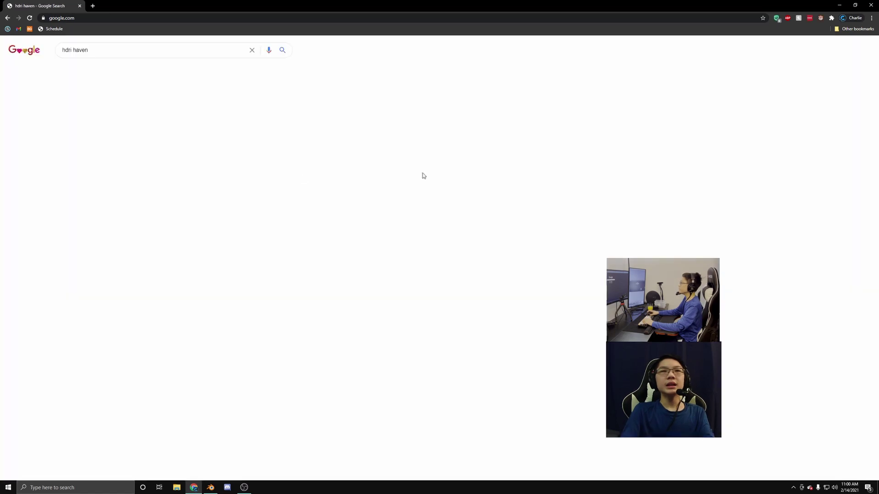
left_click(91, 109)
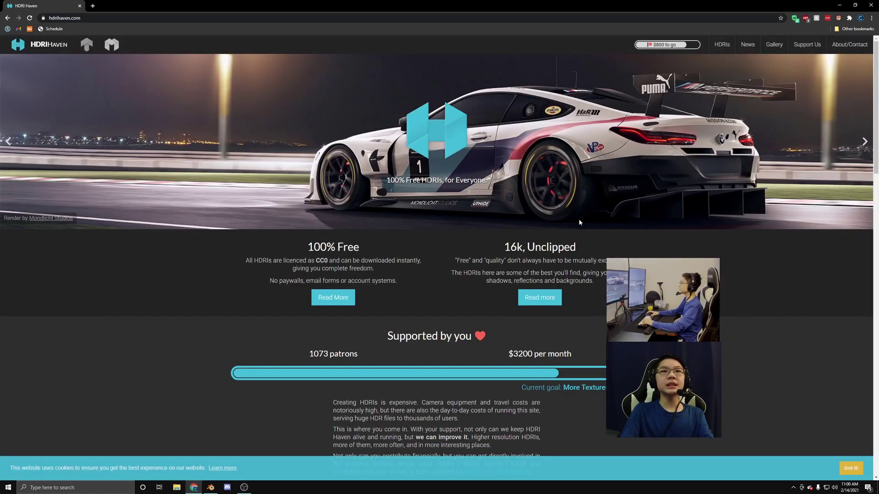
left_click(722, 45)
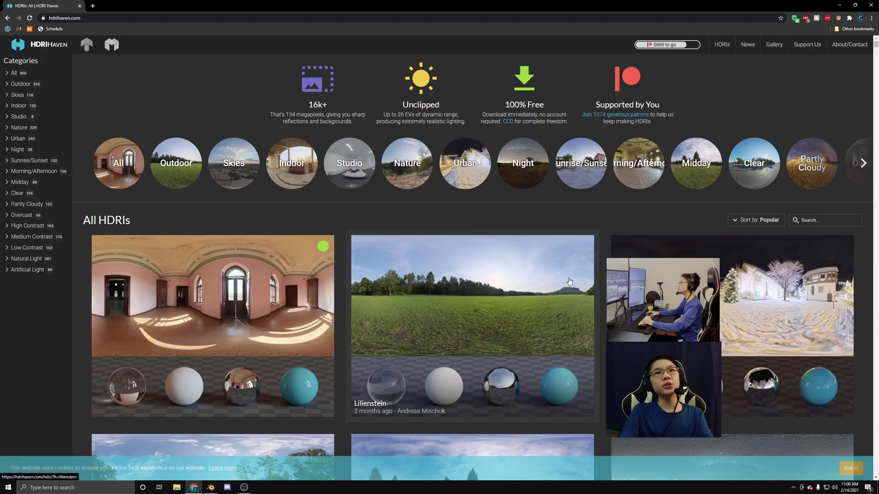
Look through the full HDRI catalogue and its Outdoor and Indoor categories for a suitable environment image.
scroll(603, 355, "down", 1)
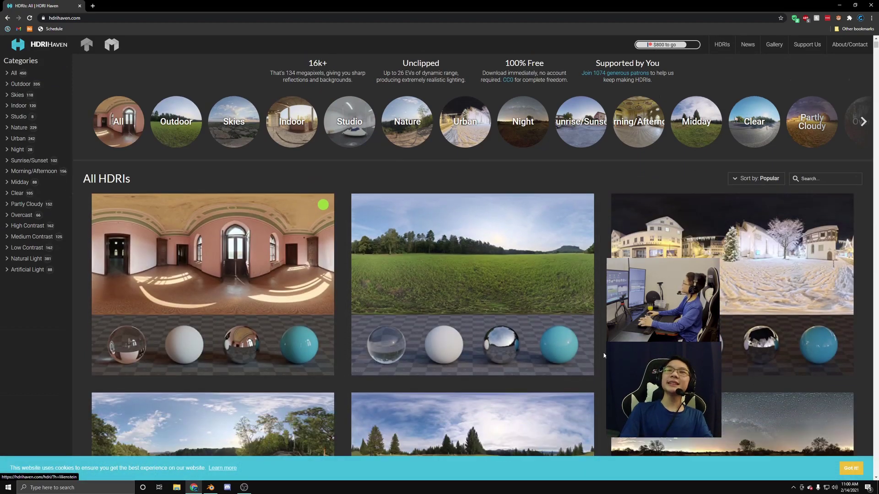
scroll(603, 355, "down", 14)
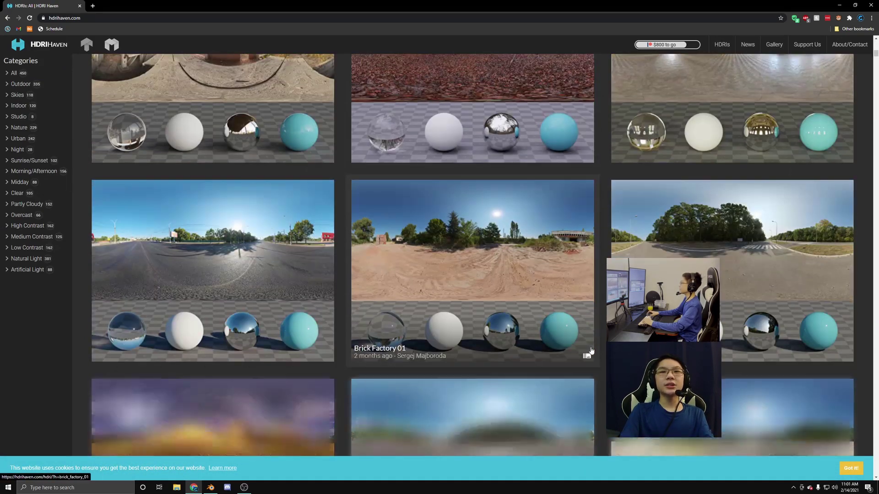
scroll(591, 351, "down", 20)
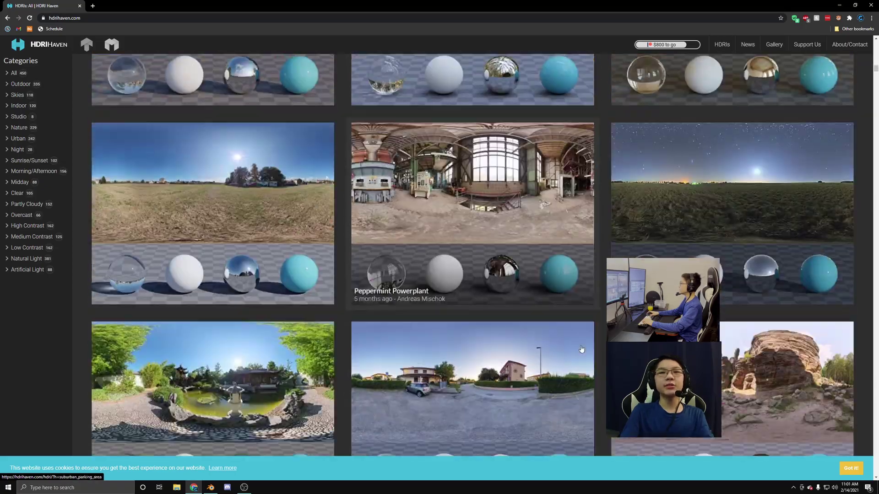
scroll(581, 349, "down", 20)
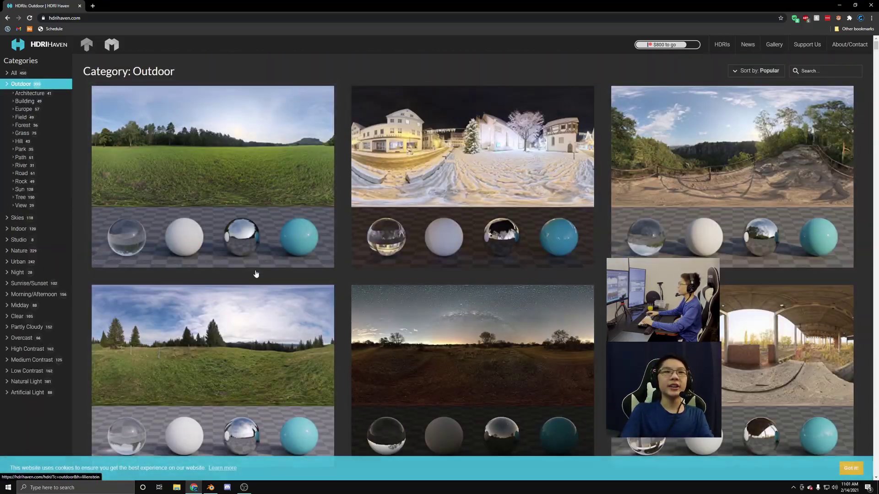
scroll(744, 295, "down", 4)
scroll(744, 295, "up", 4)
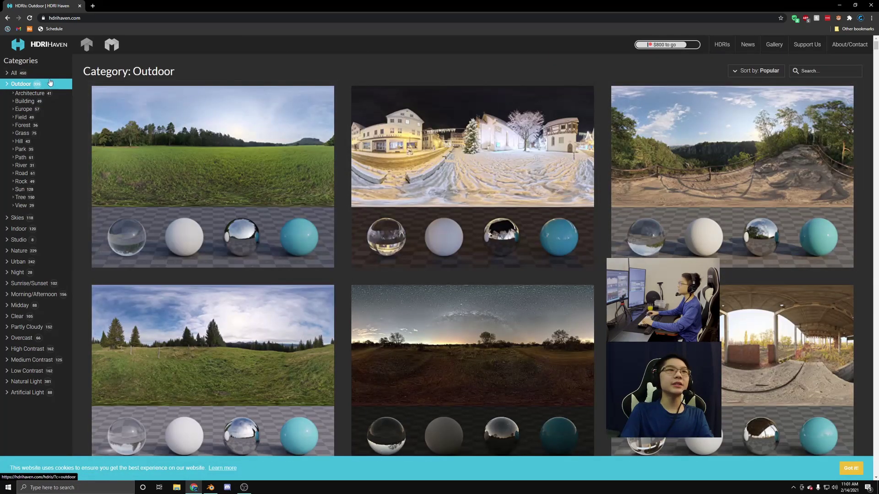
left_click(38, 229)
scroll(501, 243, "down", 8)
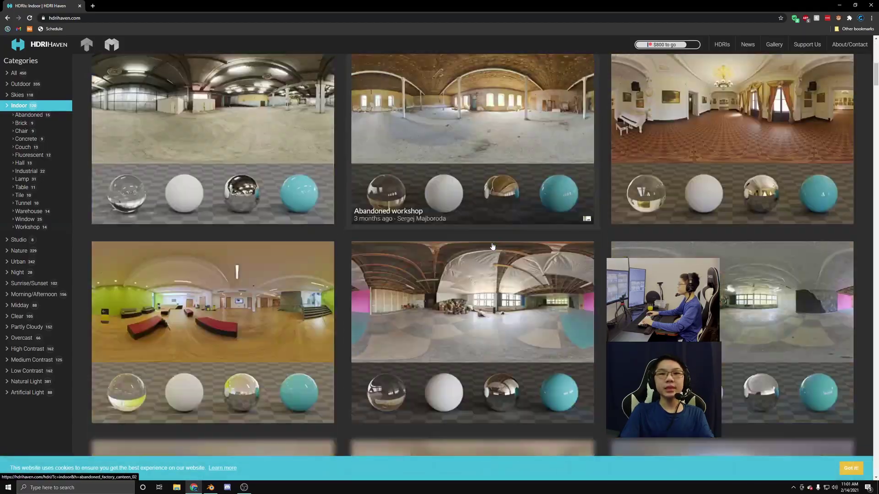
scroll(500, 243, "down", 15)
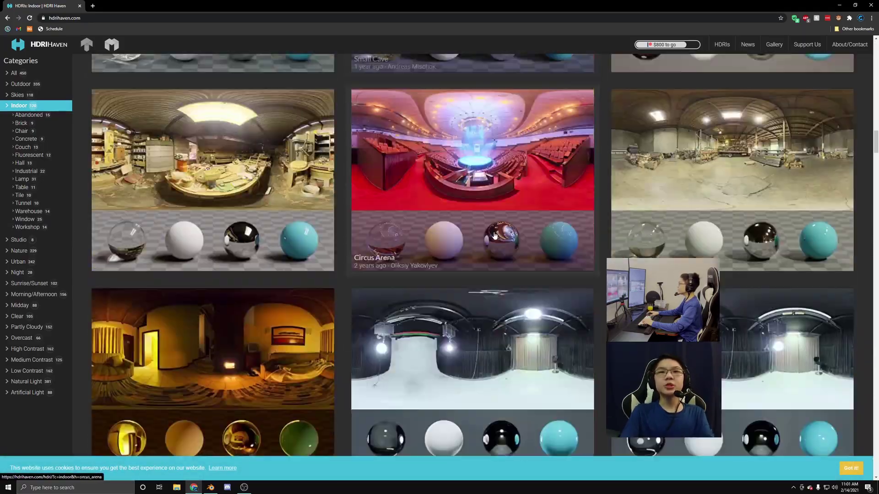
scroll(492, 235, "down", 15)
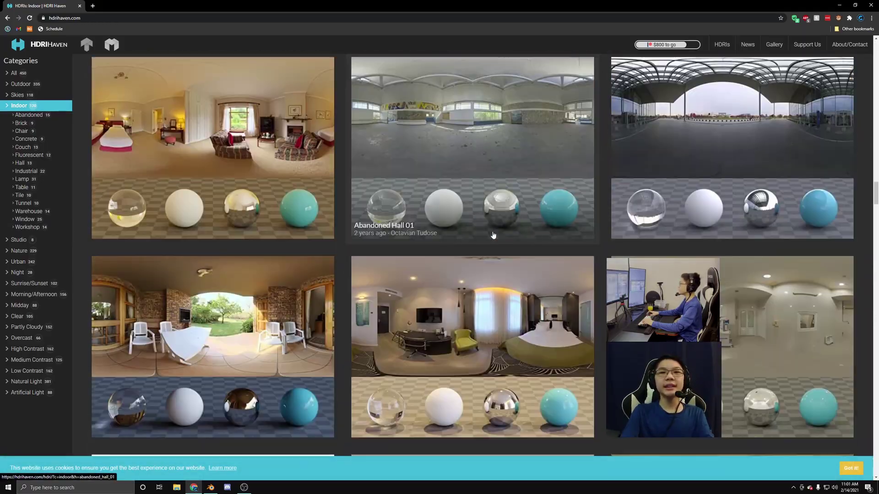
scroll(493, 238, "down", 12)
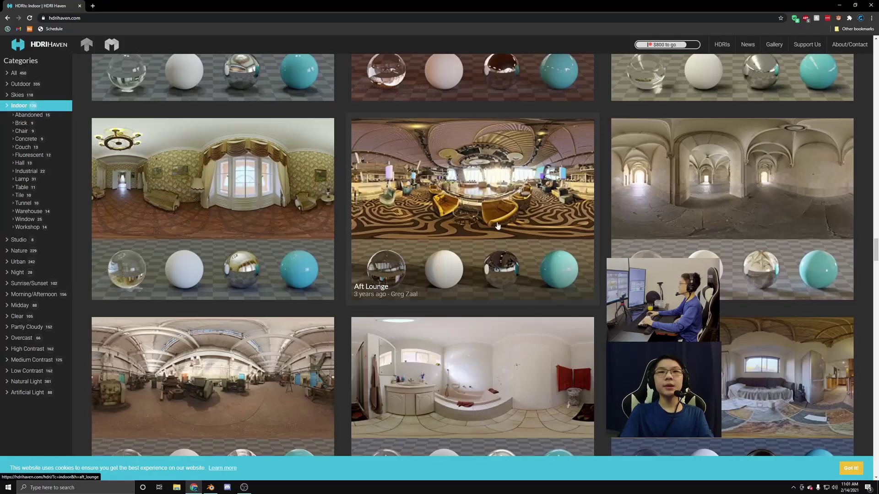
Open the page of the Aft Lounge HDRI and review its download resolutions.
left_click(503, 197)
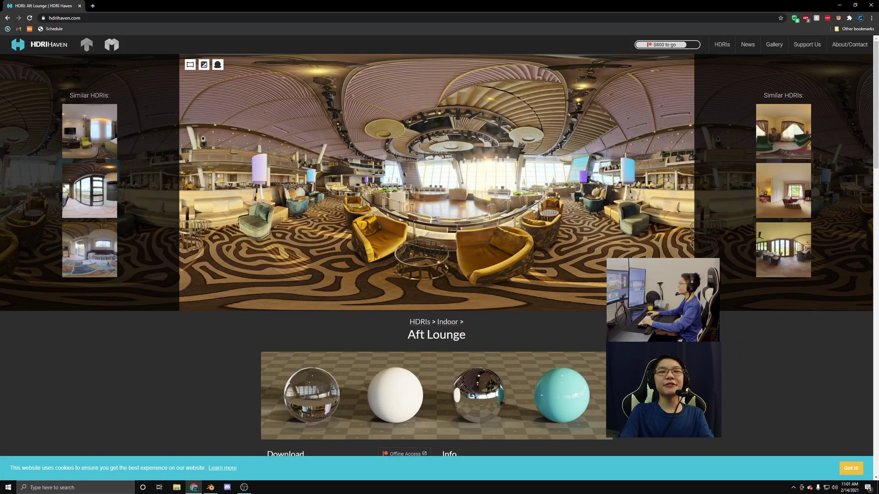
scroll(440, 247, "down", 4)
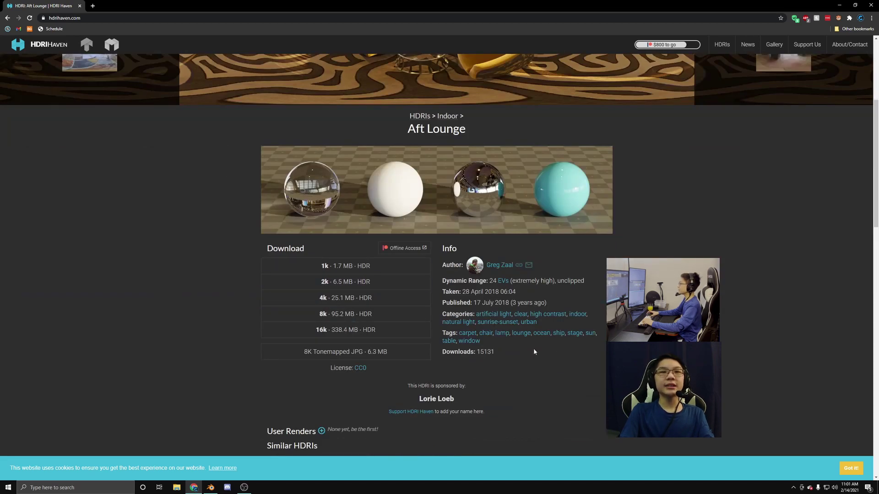
scroll(705, 439, "up", 4)
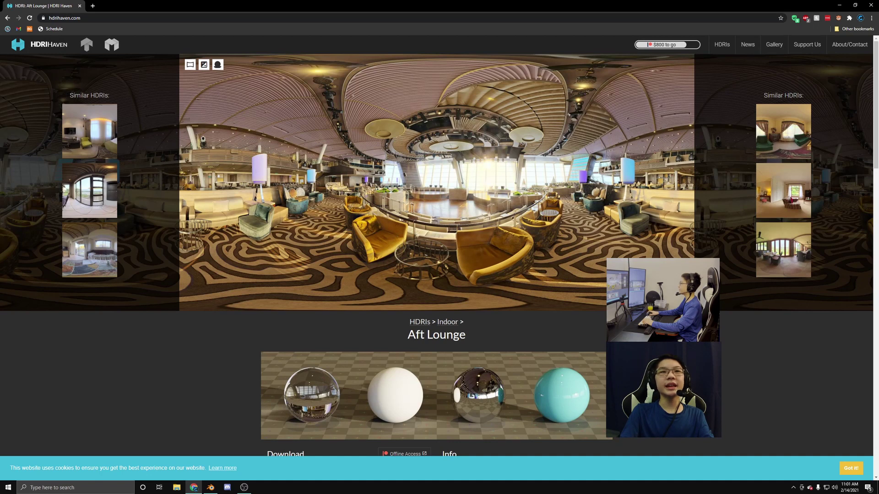
Switch back to Blender and give the world background color an Environment Texture using aft_lounge_8k.hdr from the E:\Blender folder.
left_click(211, 489)
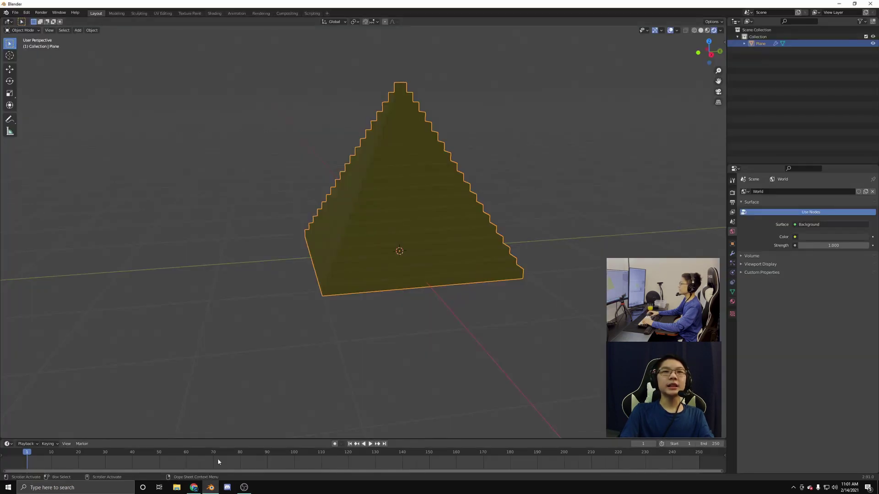
left_click(794, 236)
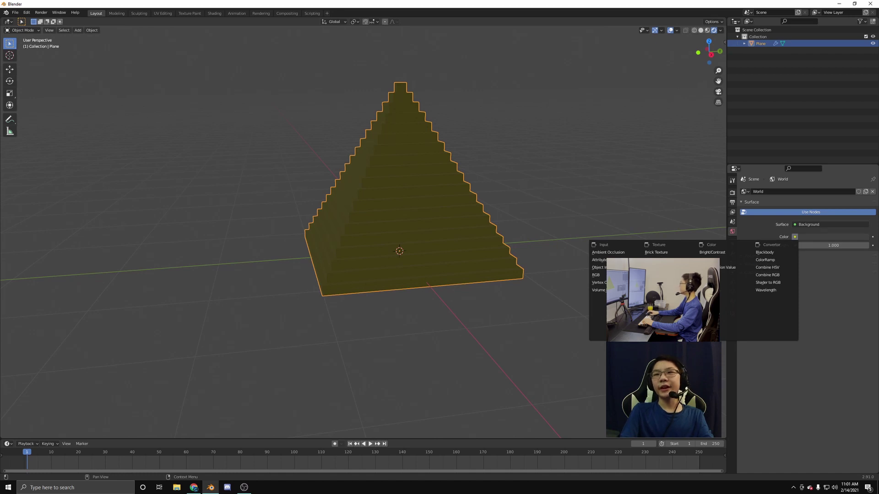
left_click(659, 268)
left_click(826, 246)
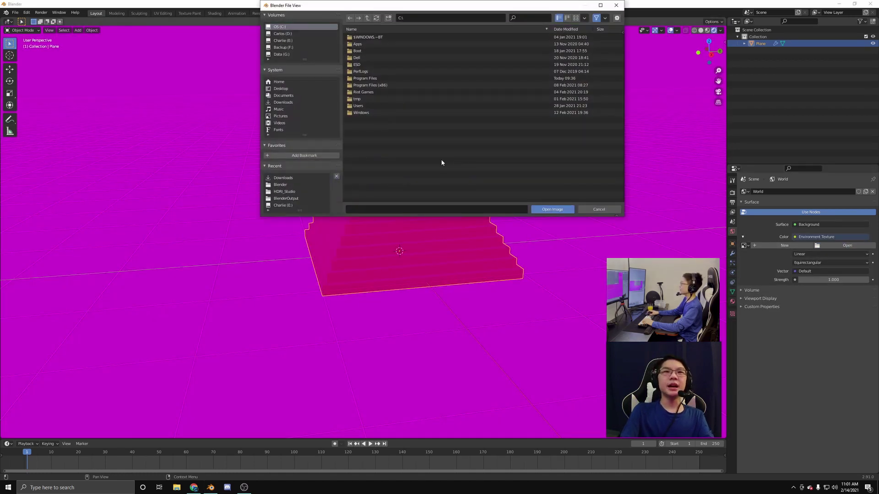
left_click(293, 184)
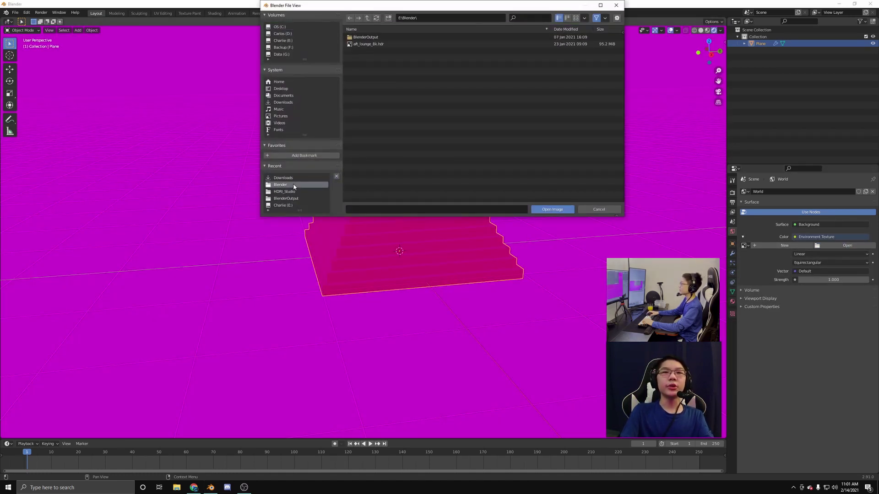
left_click(403, 44)
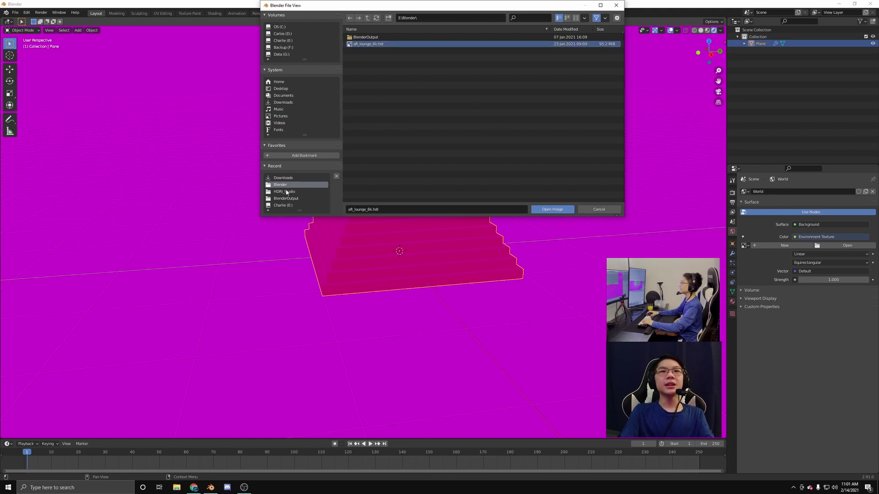
left_click(568, 210)
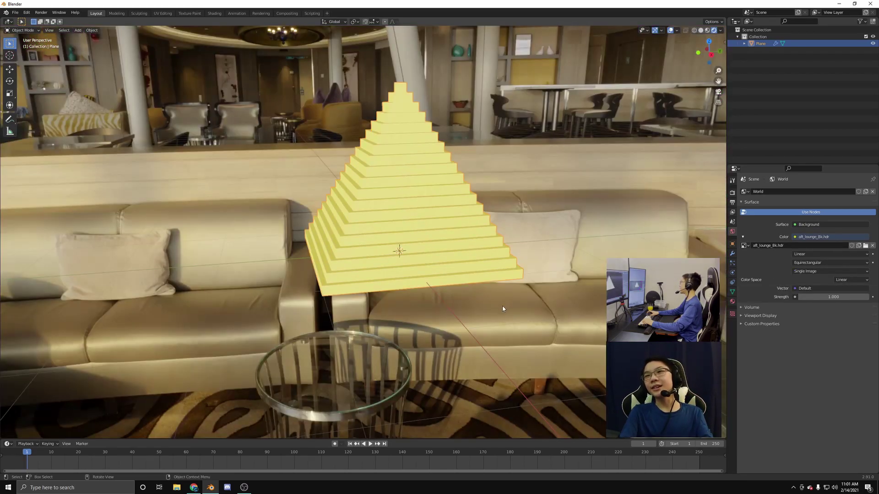
Make the render's world background transparent in the Film settings, keeping the HDRI lighting on the pyramid.
middle_click_drag(561, 330, 512, 302)
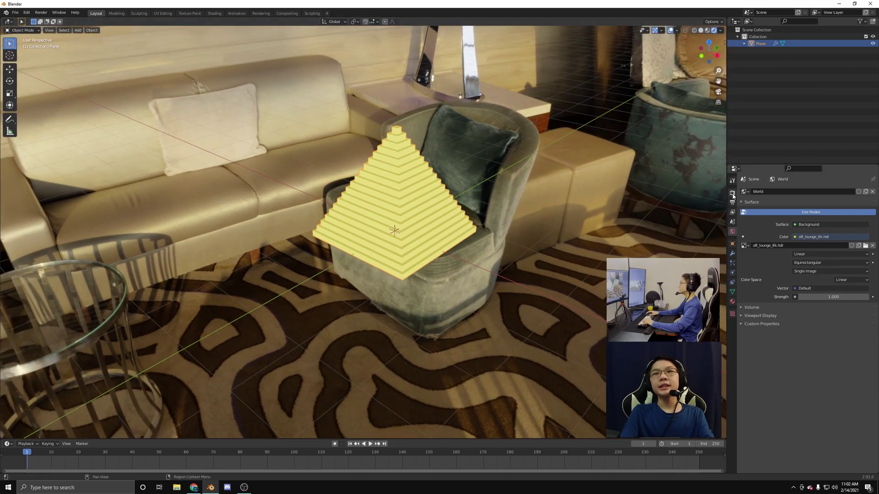
left_click(732, 193)
left_click(742, 329)
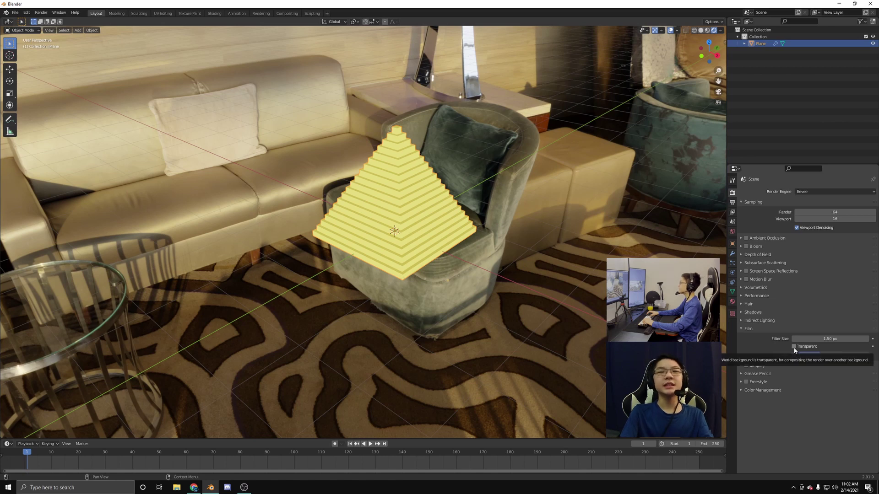
left_click(794, 348)
mouse_move(509, 296)
middle_mouse_down()
mouse_move(444, 288)
mouse_move(430, 310)
mouse_move(384, 310)
mouse_move(514, 293)
middle_mouse_up()
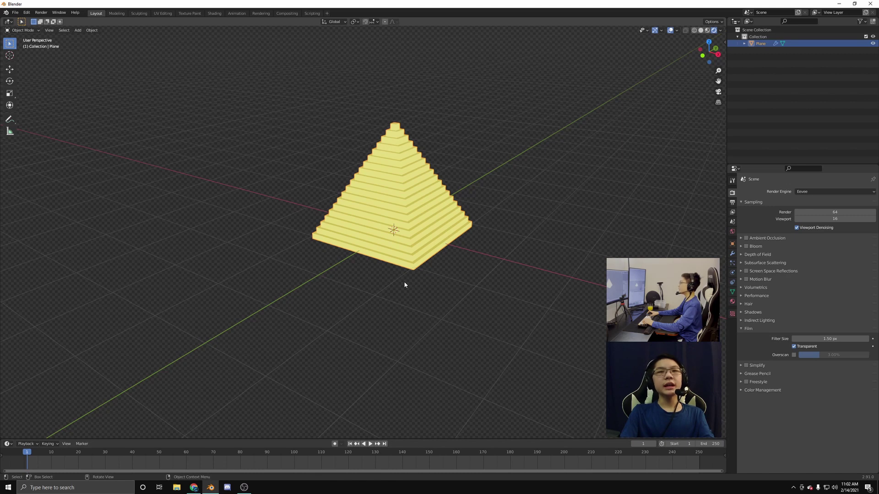
scroll(405, 284, "up", 4)
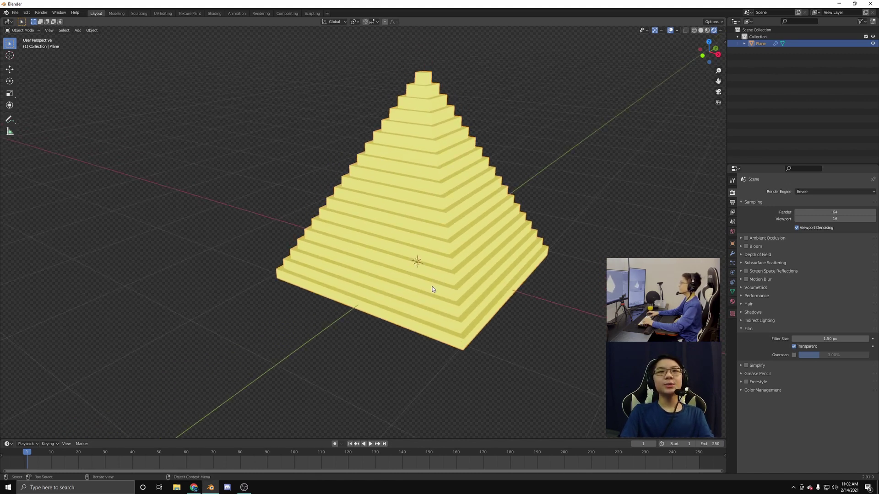
scroll(432, 288, "down", 1)
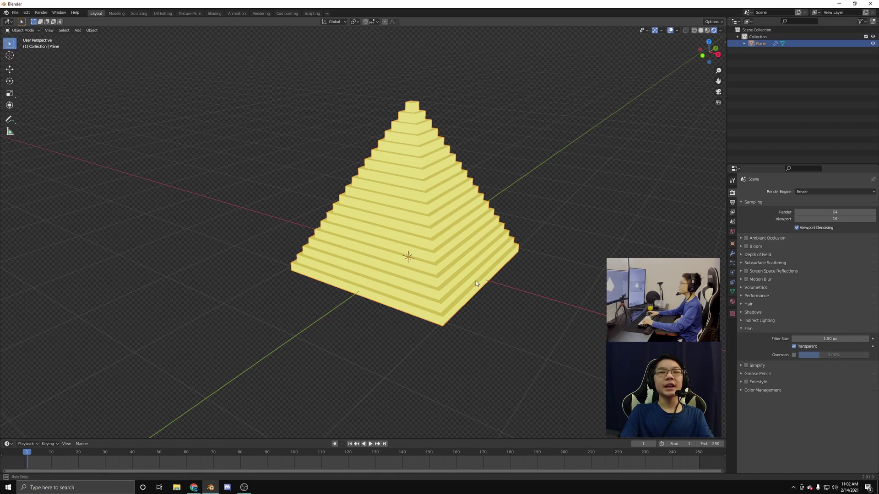
mouse_move(476, 283)
middle_mouse_down()
mouse_move(424, 271)
mouse_move(350, 293)
mouse_move(474, 284)
middle_mouse_up()
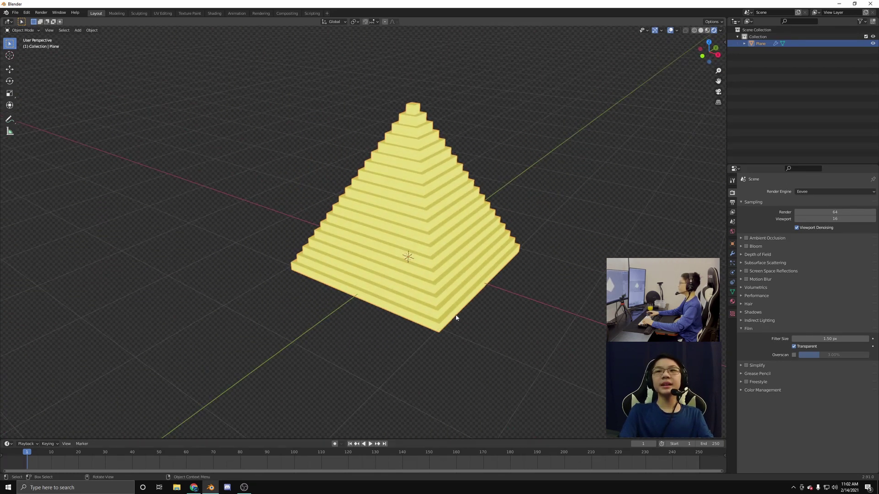
middle_click_drag(456, 317, 453, 315)
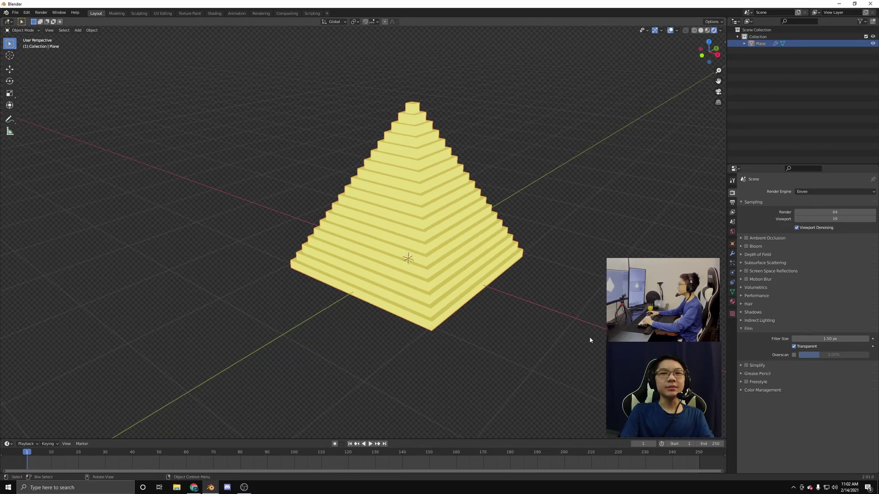
Add an empty of type Arrows at the world origin.
left_click(732, 254)
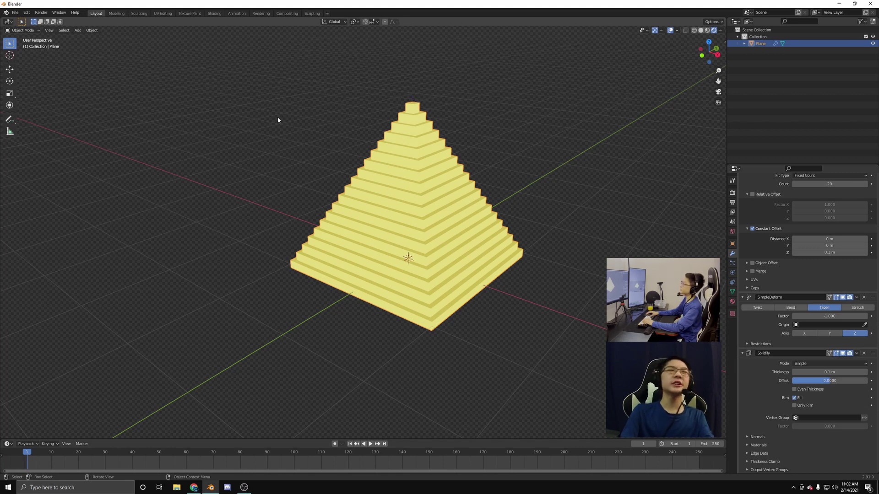
middle_click_drag(598, 228, 451, 210)
key("shift+a")
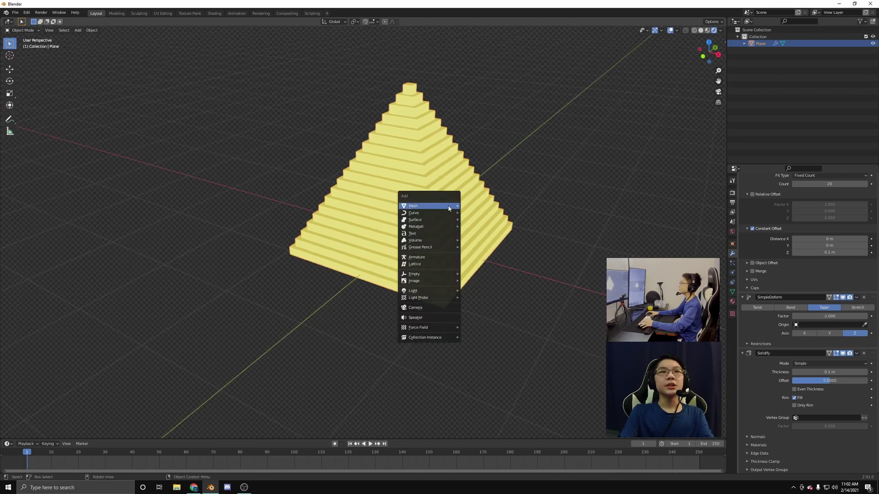
mouse_move(449, 207)
mouse_move(433, 274)
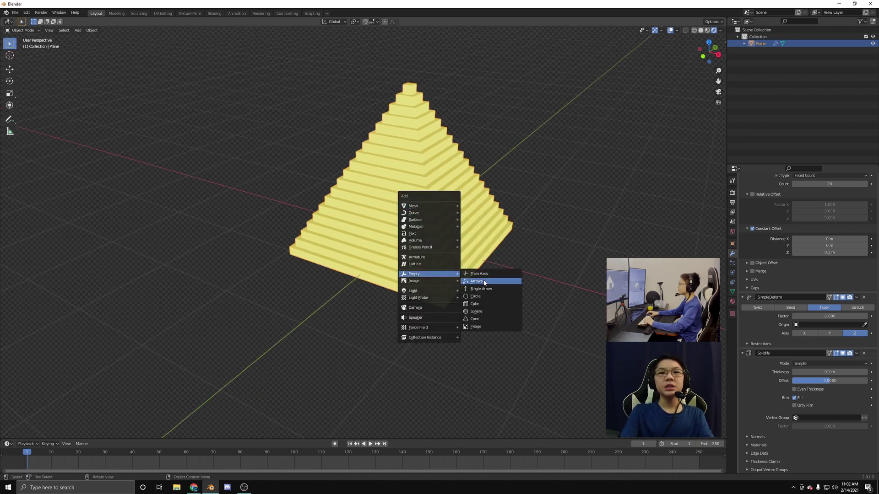
left_click(484, 282)
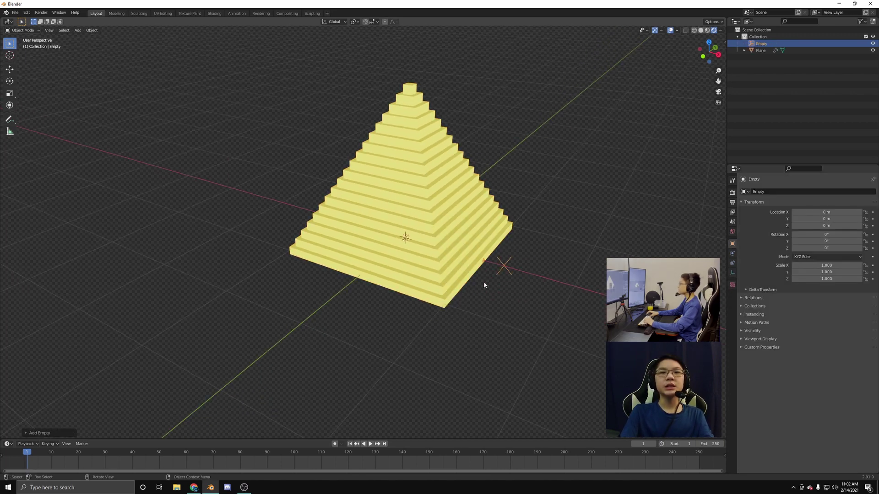
Set the new Arrows empty's radius to 0.1 m in its creation settings.
left_click(27, 433)
left_click(72, 381)
type("0.")
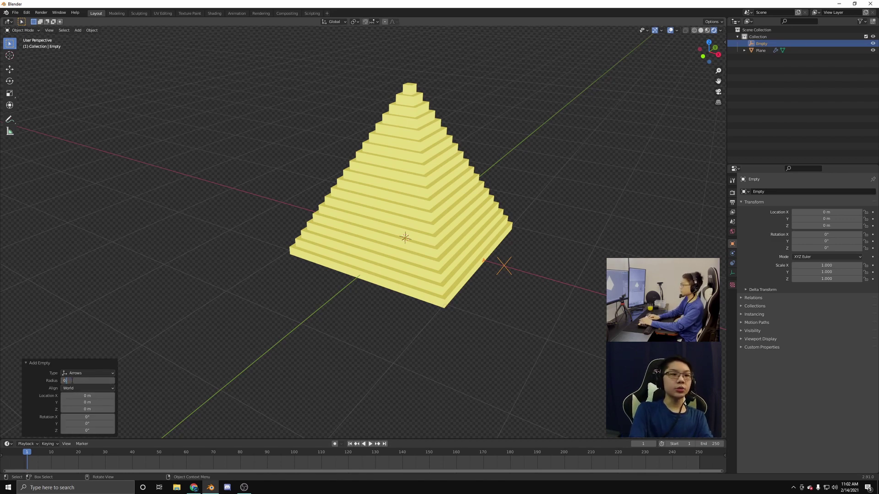
type("1")
key("Return")
Set the new empty's location to X -1 m and Y -1 m, at the pyramid's base corner.
left_click(94, 396)
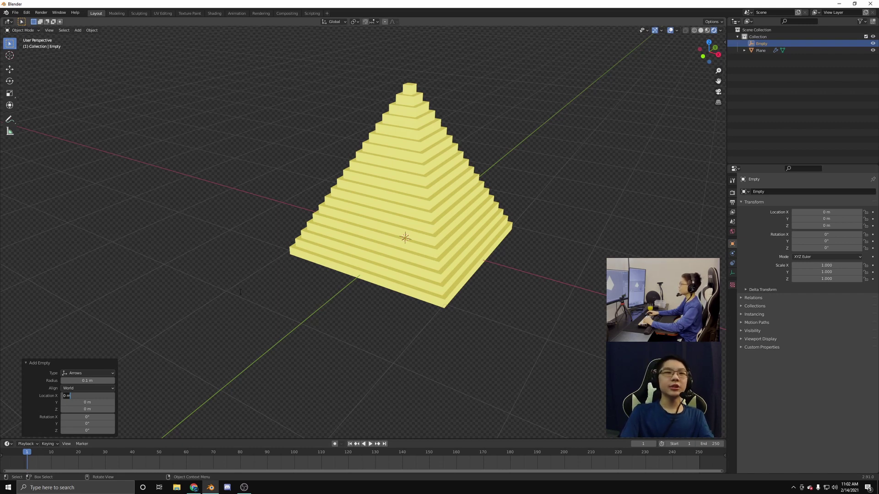
type("-1")
key("Tab")
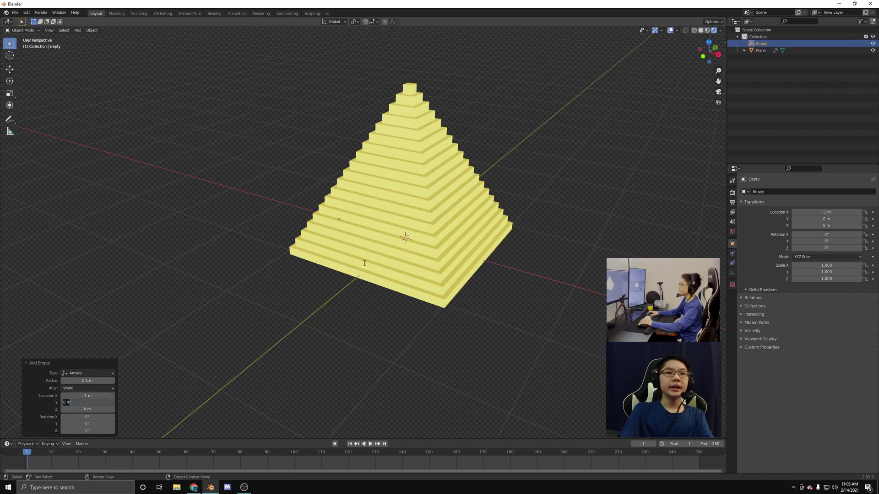
type("-1")
key("Return")
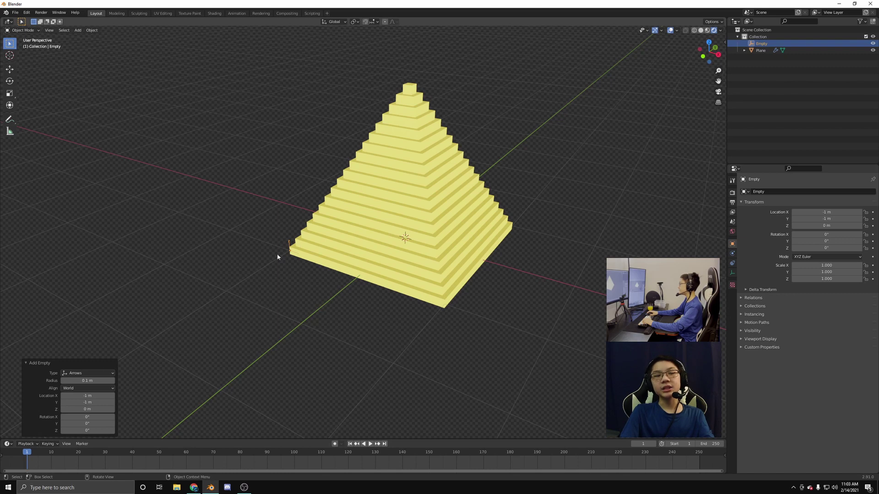
Assign the Empty as the origin of the pyramid's Simple Deform taper.
left_click(388, 219)
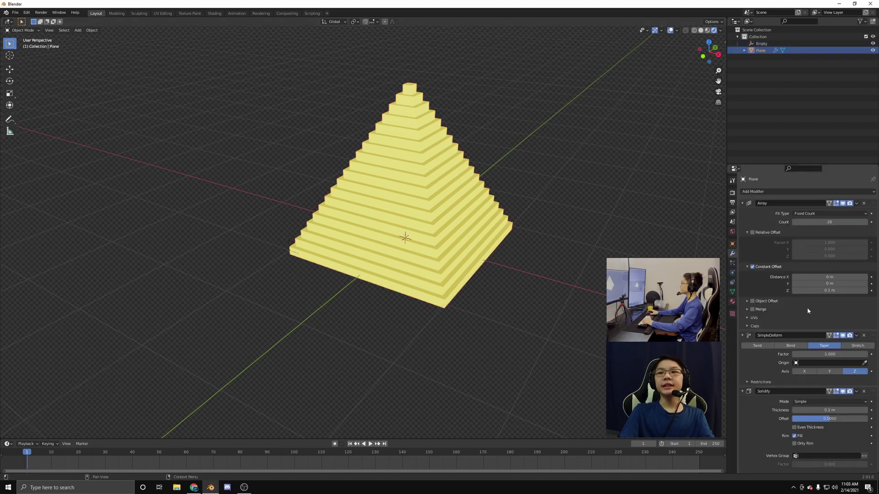
scroll(808, 310, "down", 1)
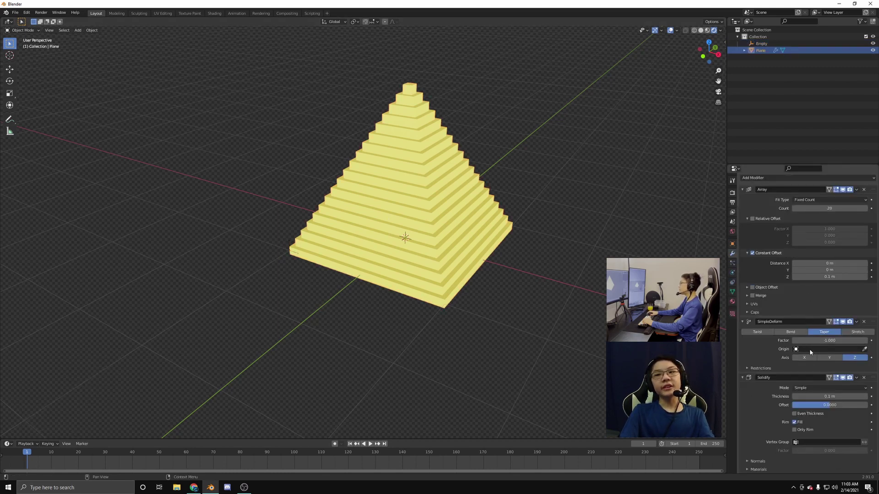
left_click(810, 350)
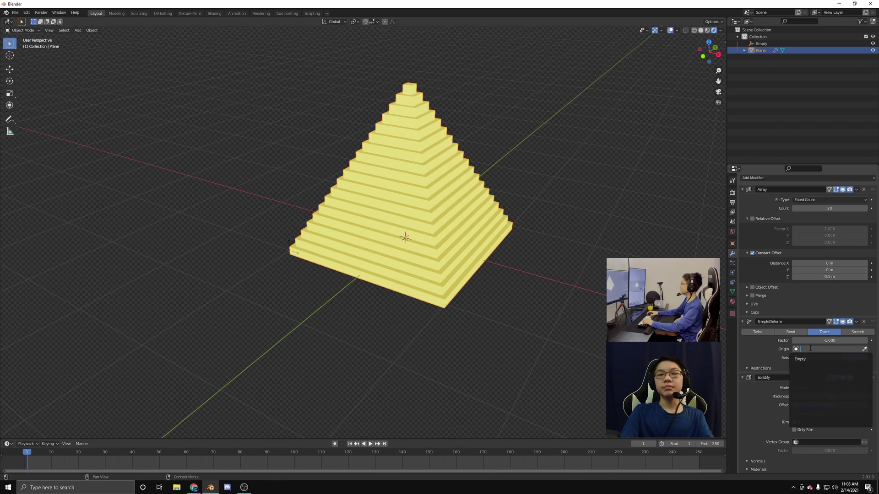
left_click(802, 354)
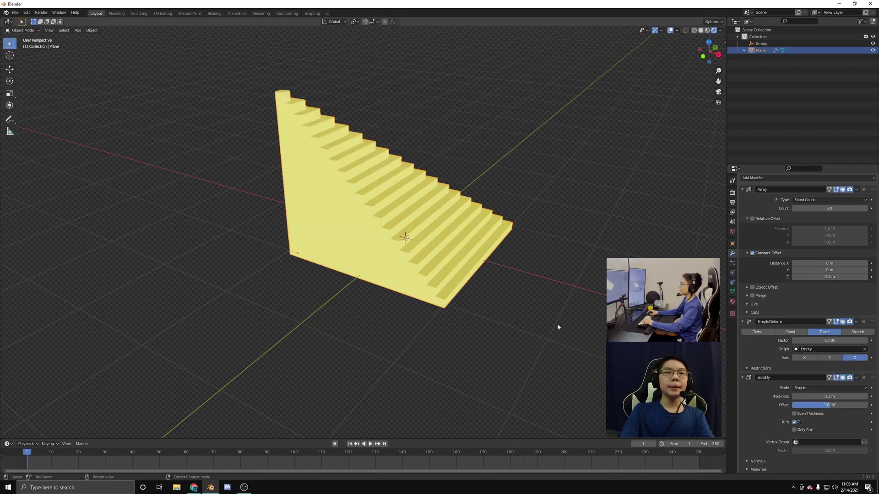
mouse_move(557, 323)
middle_mouse_down()
mouse_move(479, 306)
mouse_move(439, 320)
mouse_move(392, 314)
mouse_move(396, 326)
mouse_move(463, 330)
mouse_move(544, 321)
middle_mouse_up()
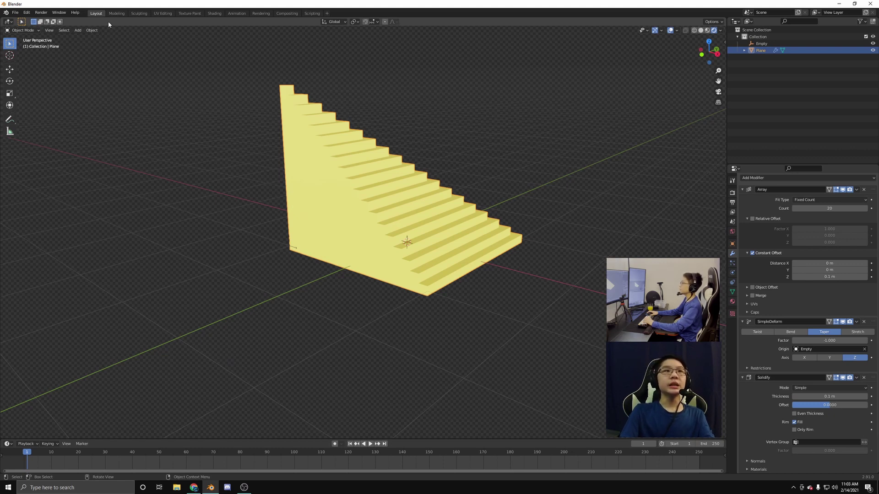
Apply Visual Geometry to Mesh on the corner-tapered pyramid with Keep Original enabled.
left_click(92, 30)
mouse_move(119, 66)
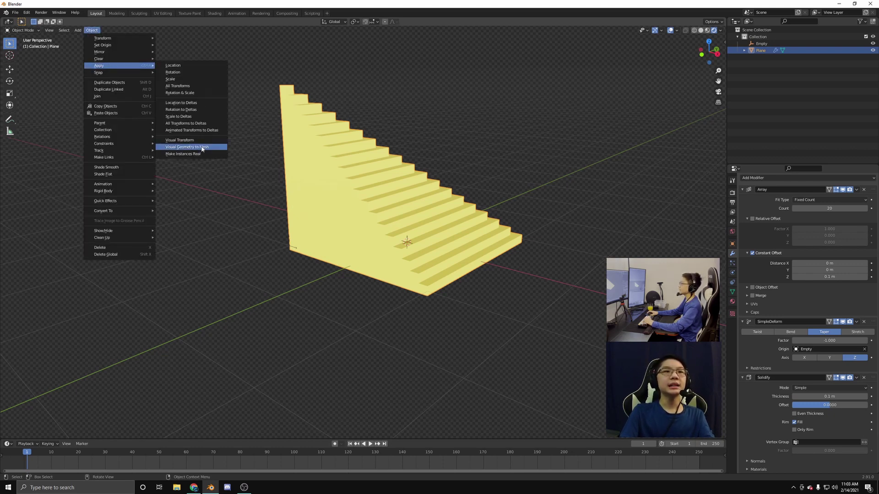
left_click(202, 148)
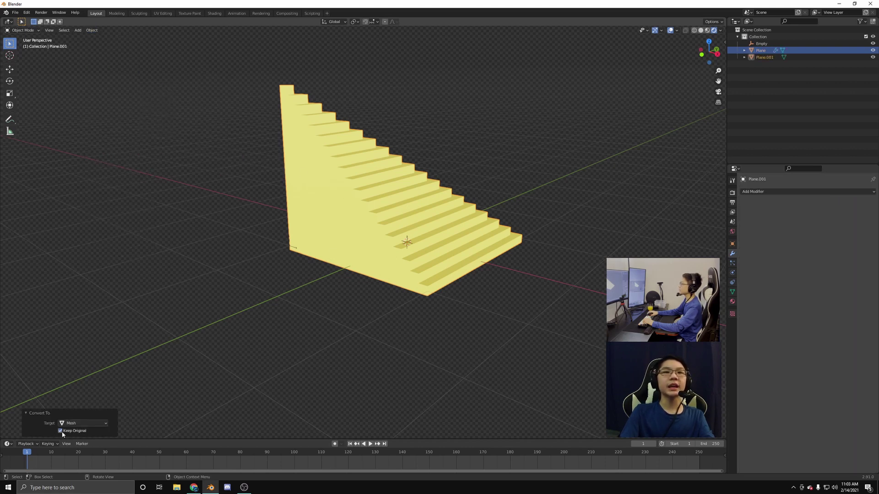
middle_click_drag(332, 288, 347, 280)
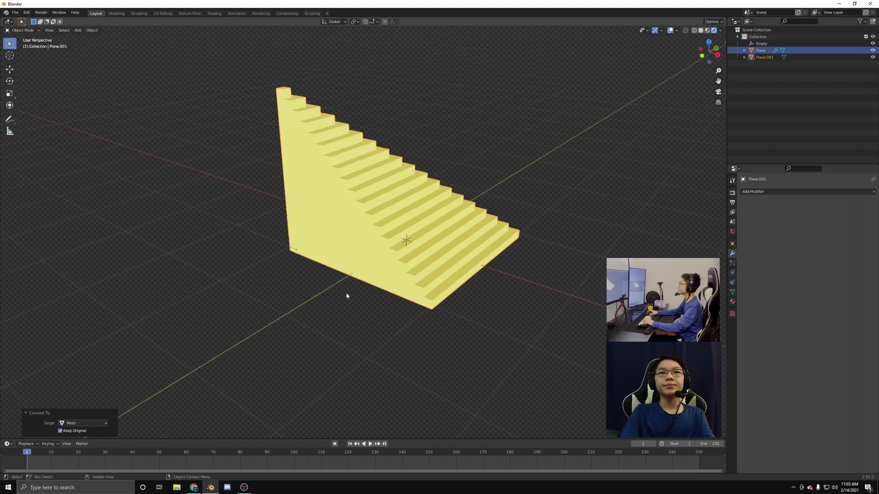
Compare the modifiers of the original Plane with those of its converted mesh copy, Plane.001.
left_click(772, 53)
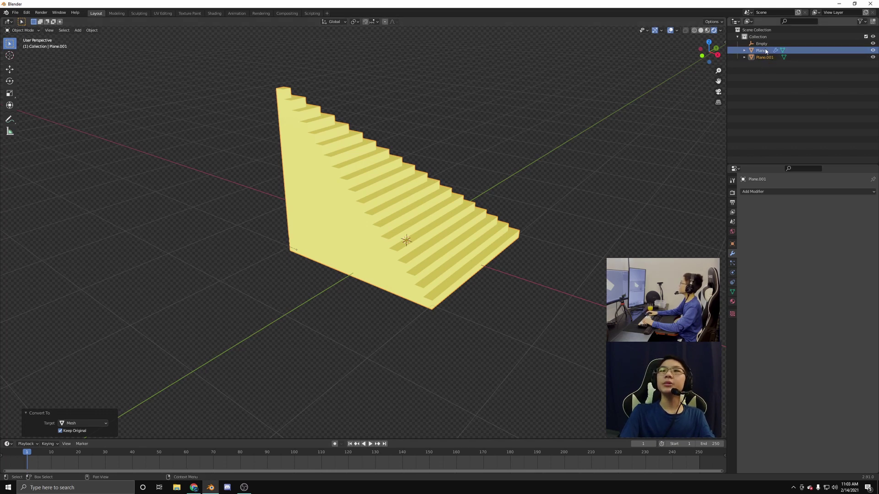
scroll(812, 293, "down", 2)
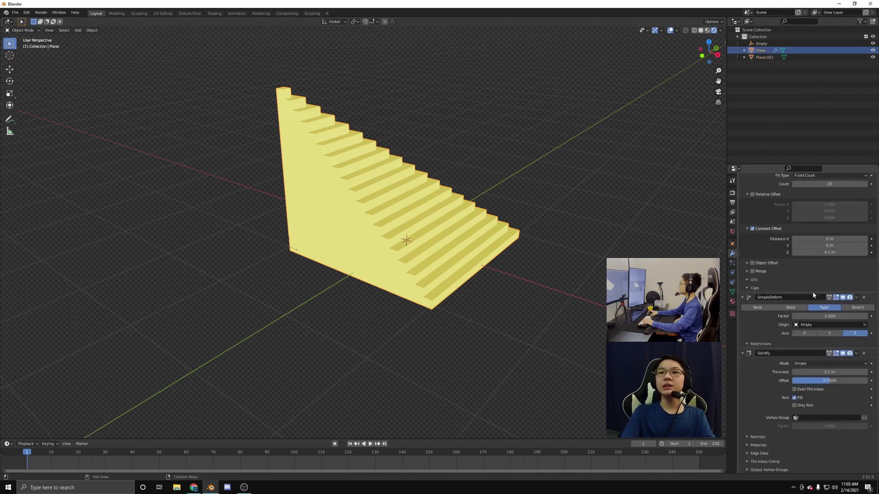
scroll(820, 321, "up", 3)
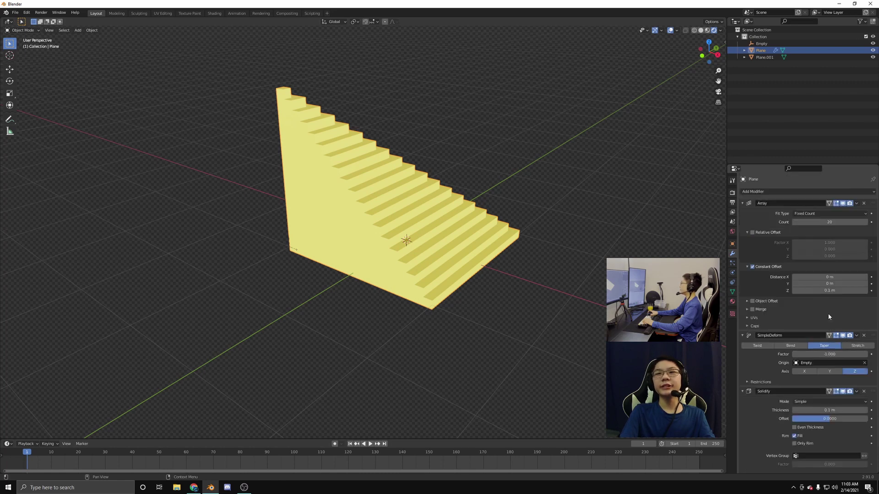
left_click(763, 57)
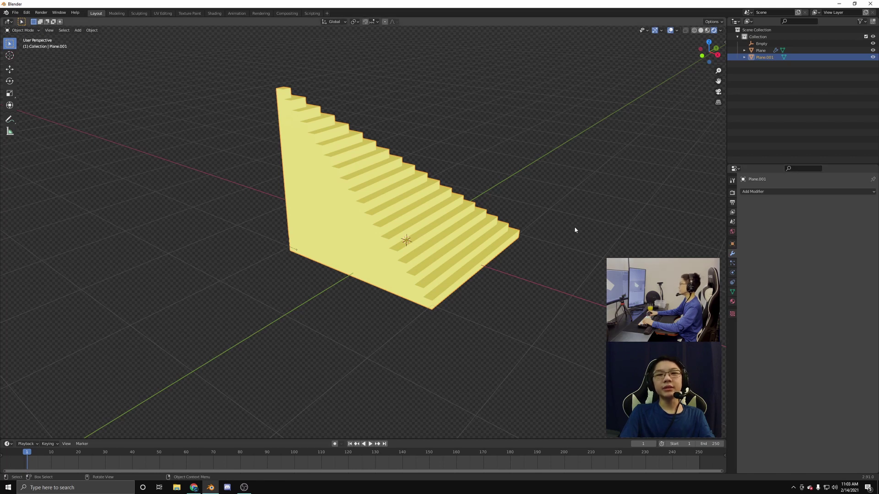
left_click(760, 50)
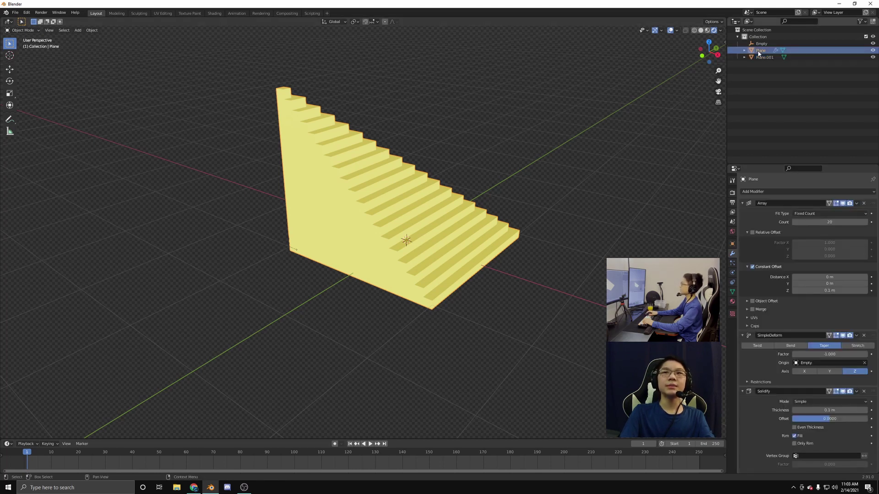
left_click(760, 57)
left_click(756, 51)
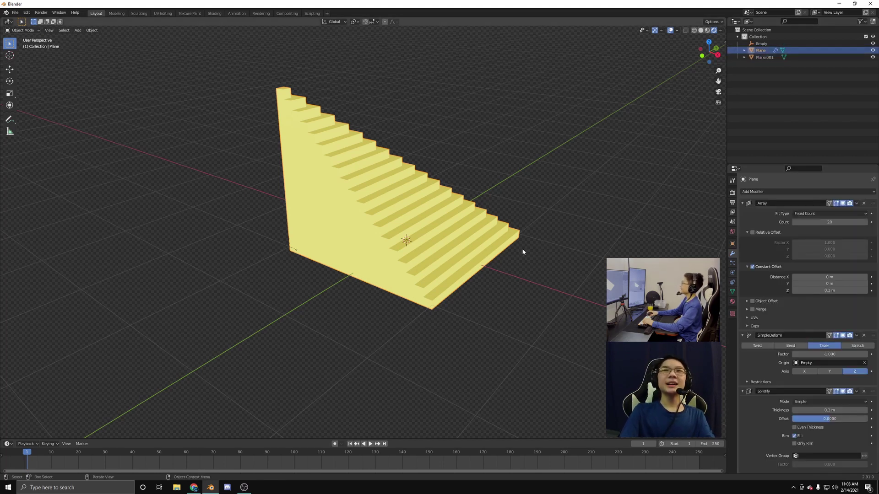
Return the empty to the world origin by setting its X and Y location to 0 m.
left_click(760, 43)
key("n")
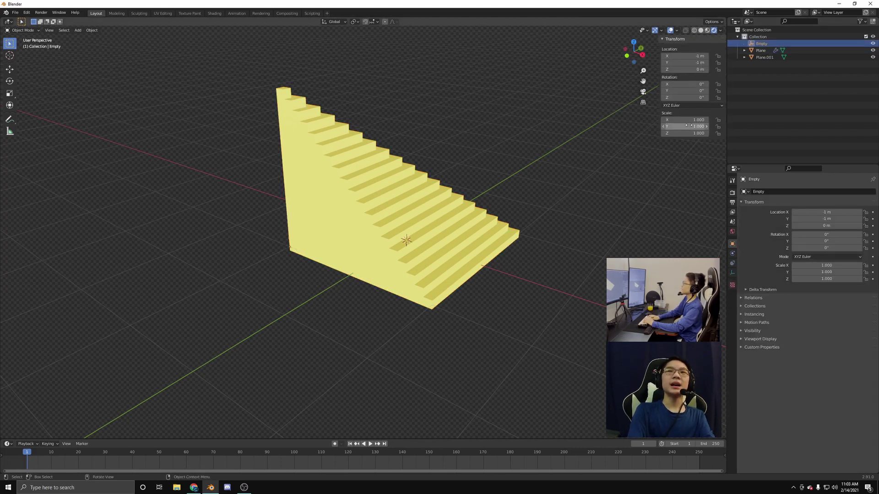
double_click(683, 56)
type("0")
key("Return")
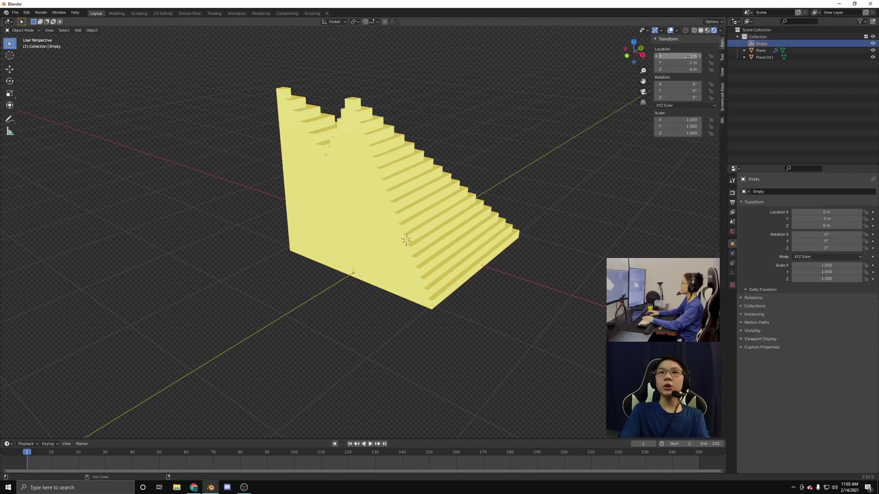
double_click(692, 63)
type("0")
key("Return")
left_click(471, 175)
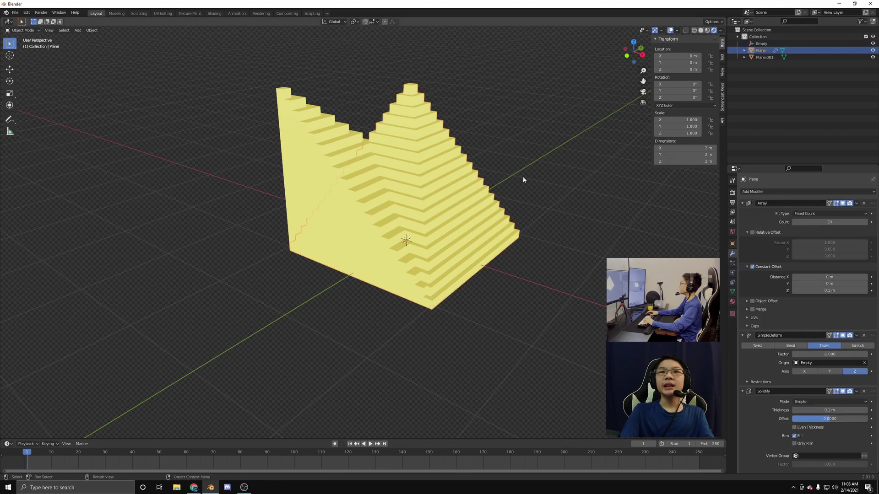
middle_click_drag(471, 175, 486, 185)
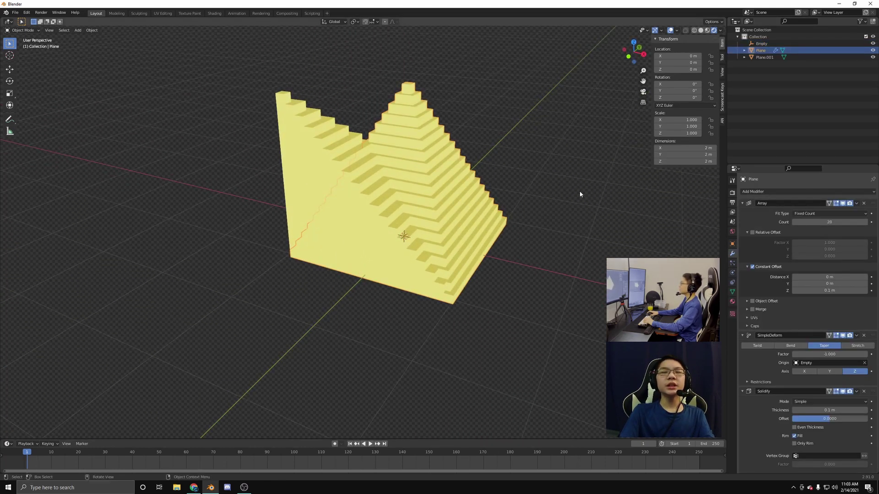
left_click(581, 194)
mouse_move(581, 194)
middle_mouse_down()
mouse_move(543, 202)
mouse_move(563, 204)
mouse_move(564, 196)
middle_mouse_up()
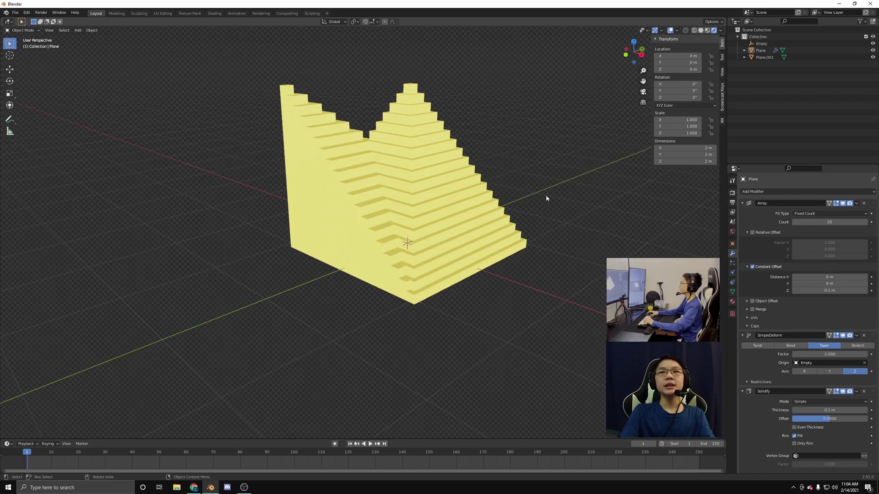
Apply Visual Geometry to Mesh on the original symmetrical pyramid without keeping the original.
left_click(437, 142)
left_click(93, 30)
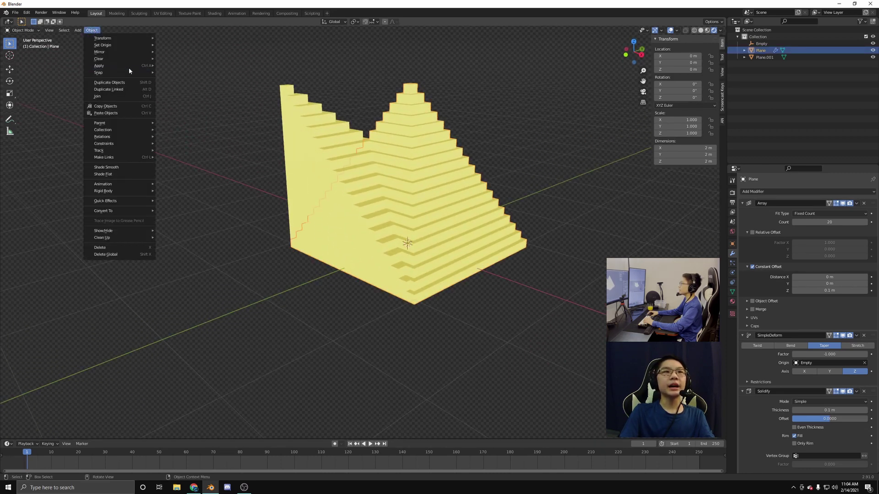
mouse_move(128, 66)
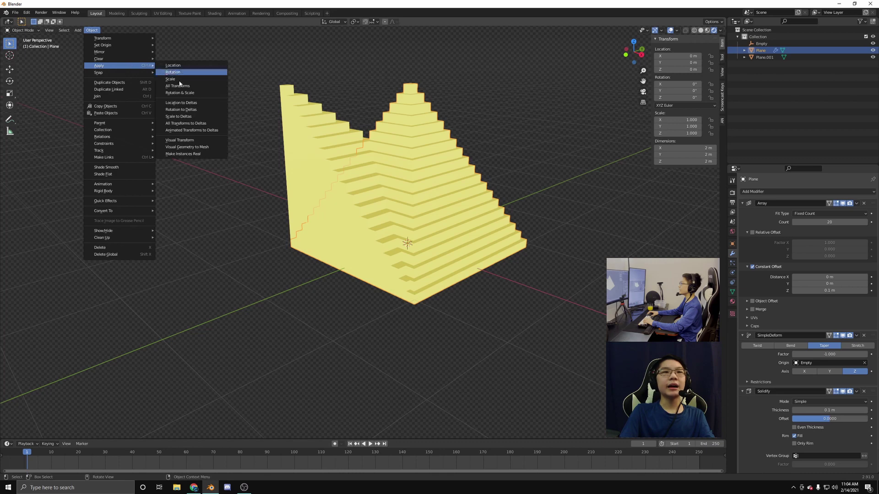
left_click(205, 148)
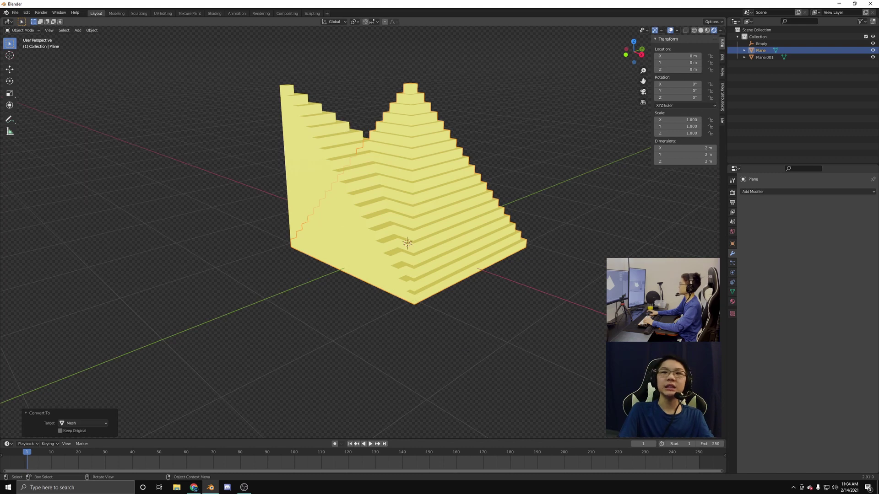
middle_click_drag(519, 298, 490, 248)
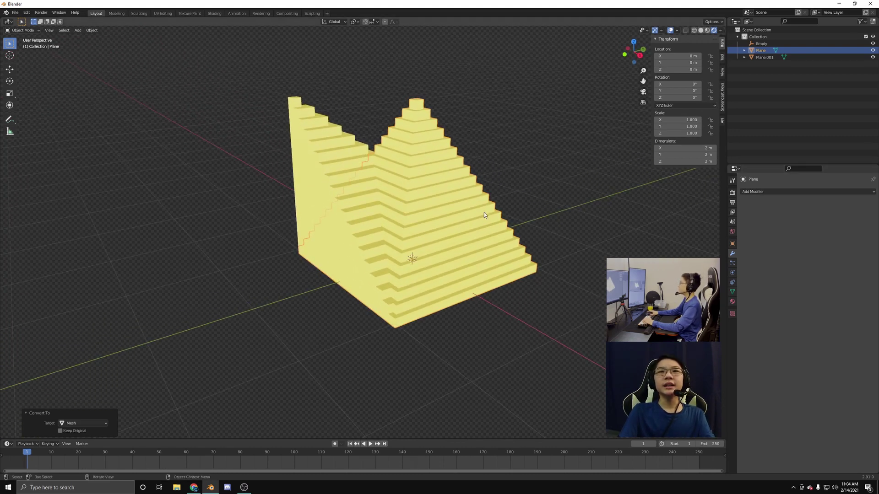
Join the symmetrical pyramid as a shape key onto the corner-tapered copy, Plane.001, using Join as Shapes.
key("a")
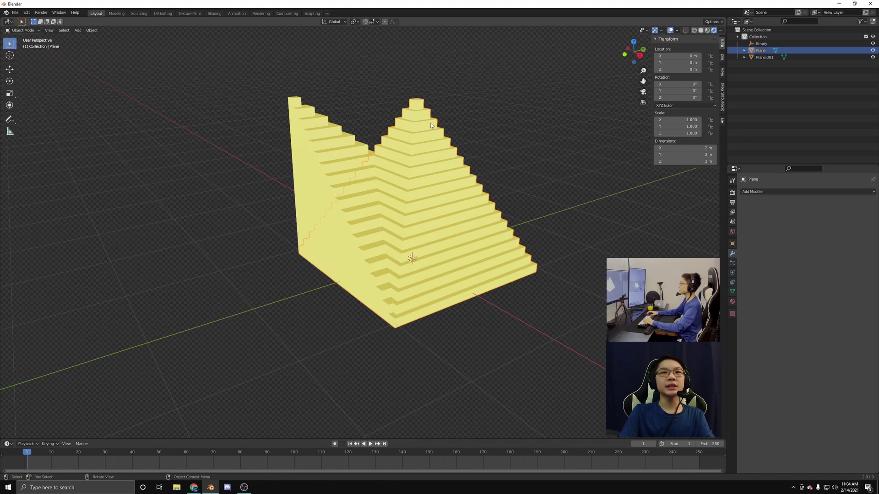
left_click(346, 130, "shift")
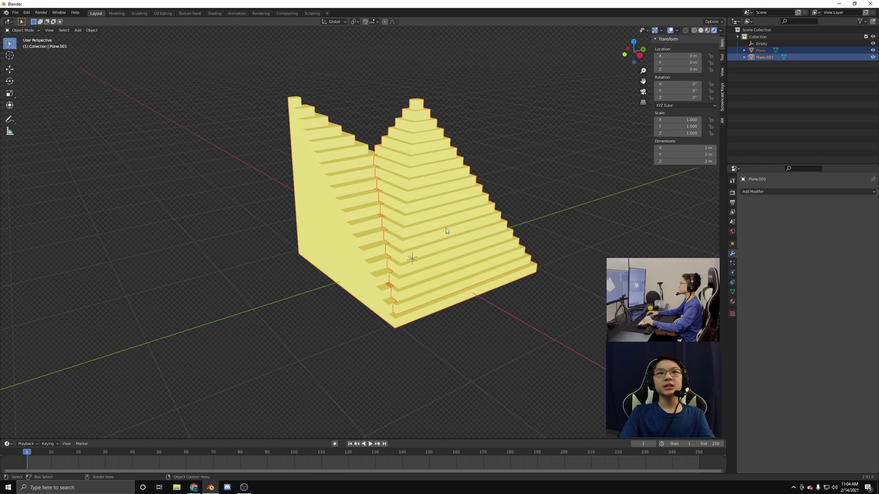
left_click(732, 292)
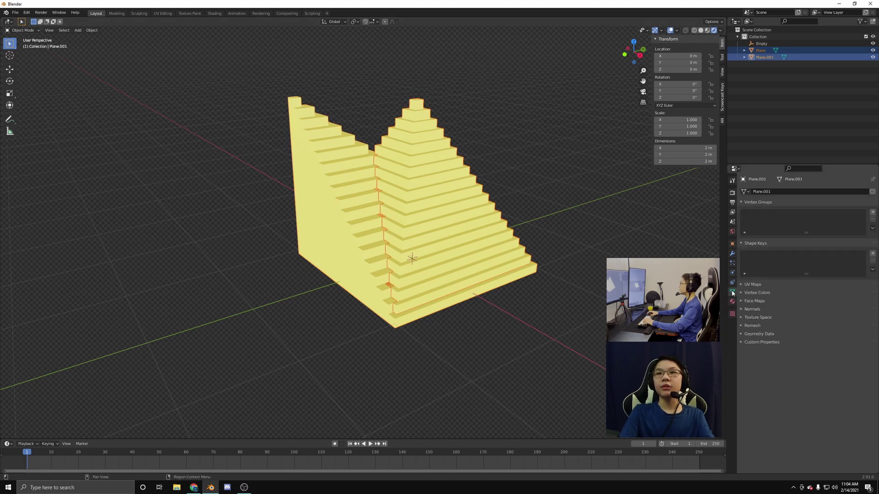
left_click(873, 270)
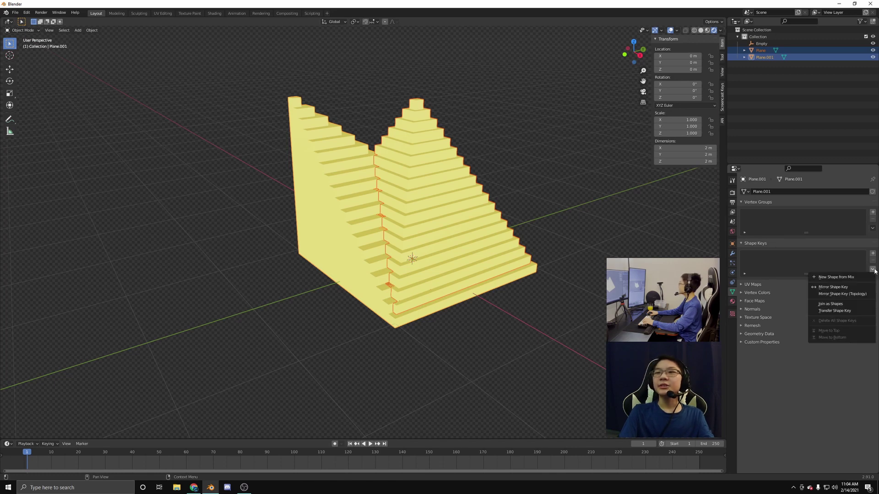
left_click(853, 303)
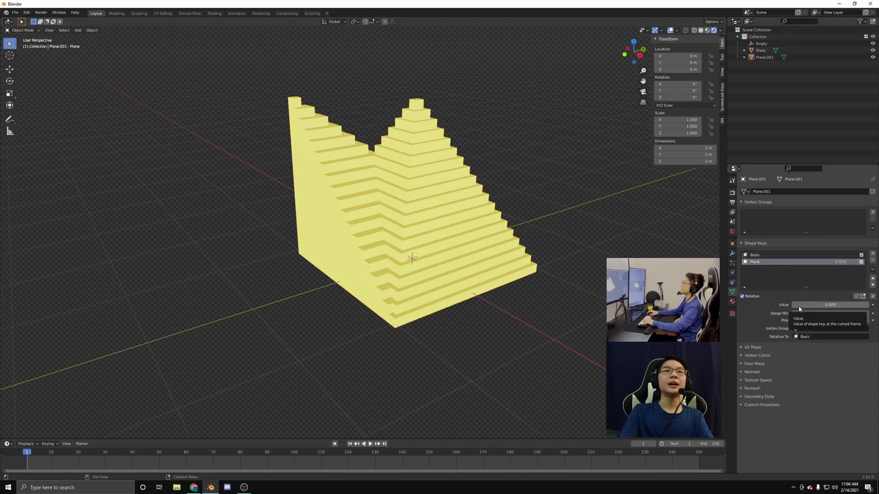
Preview the Plane shape key across its value range, return it to 0, and hide Plane.001 and the Empty.
left_click_drag(797, 306, 868, 306)
left_click_drag(869, 305, 791, 305)
left_click(873, 57)
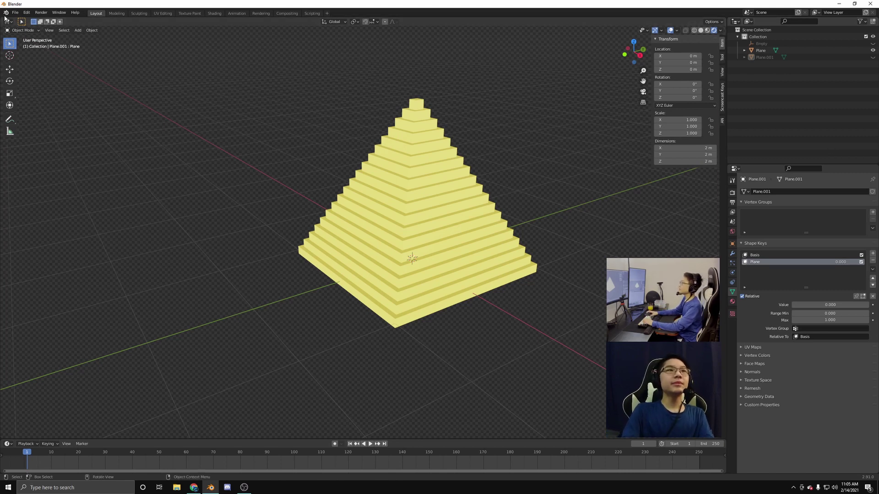
Split the 3D viewport horizontally, use rendered shading in the upper view, and change the lower area to the Shader Editor.
mouse_move(2, 26)
left_mouse_down()
mouse_move(18, 128)
mouse_move(167, 216)
left_mouse_up()
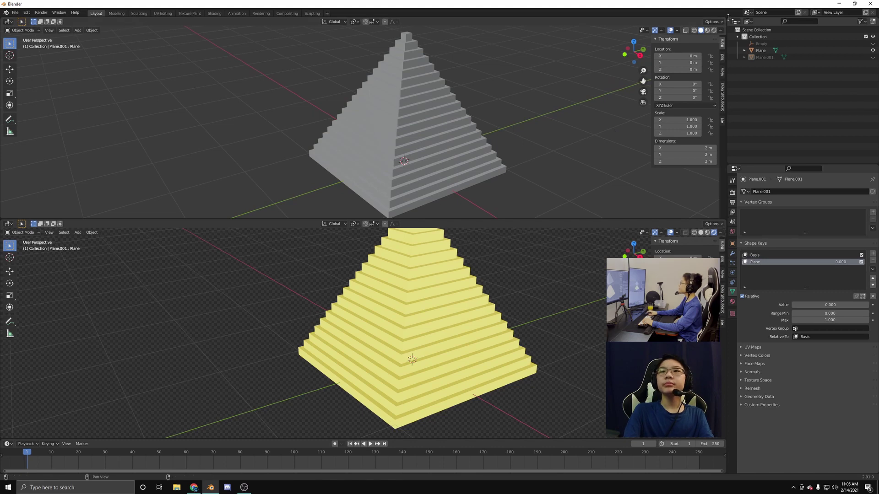
left_click(713, 30)
left_click(9, 223)
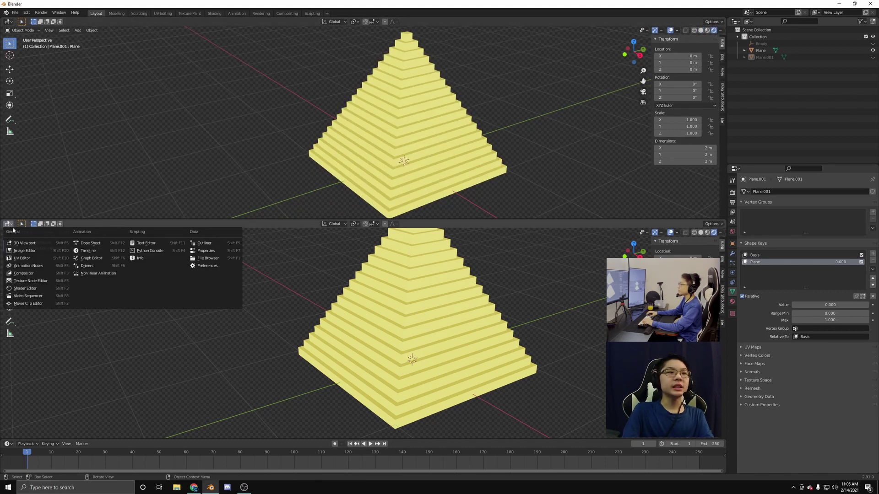
left_click(34, 291)
scroll(344, 383, "up", 6)
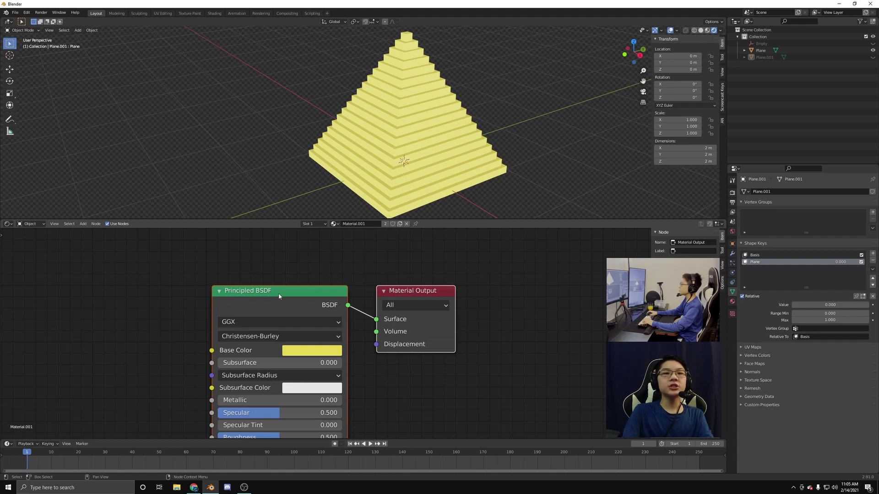
Insert a Mix Shader between the Principled BSDF and Material Output, spacing the nodes farther apart.
left_click(407, 265)
left_click_drag(416, 291, 560, 289)
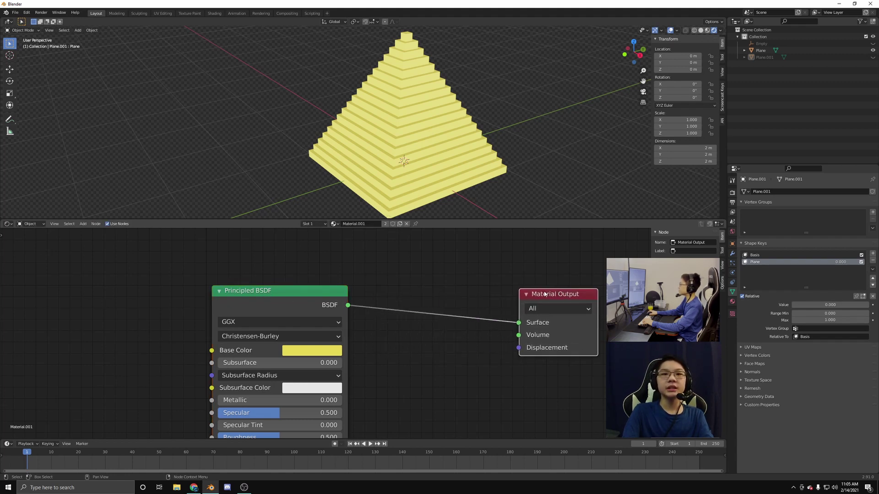
middle_click_drag(516, 328, 456, 324)
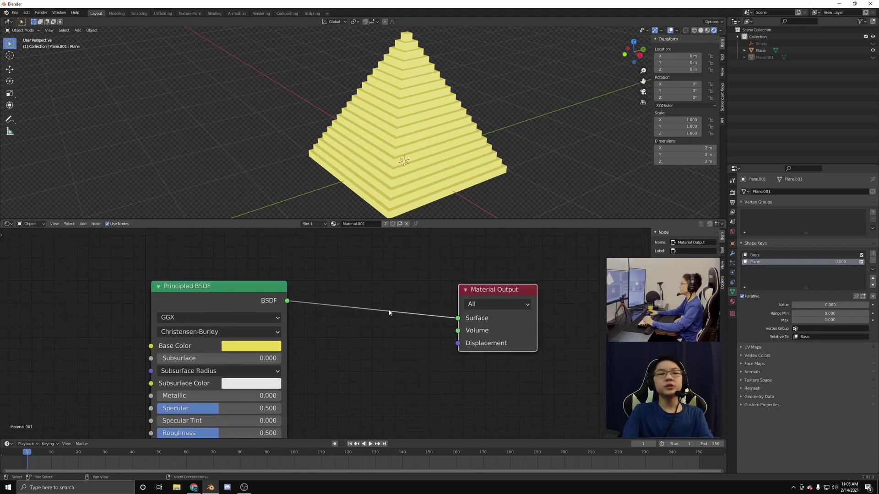
left_click(419, 324)
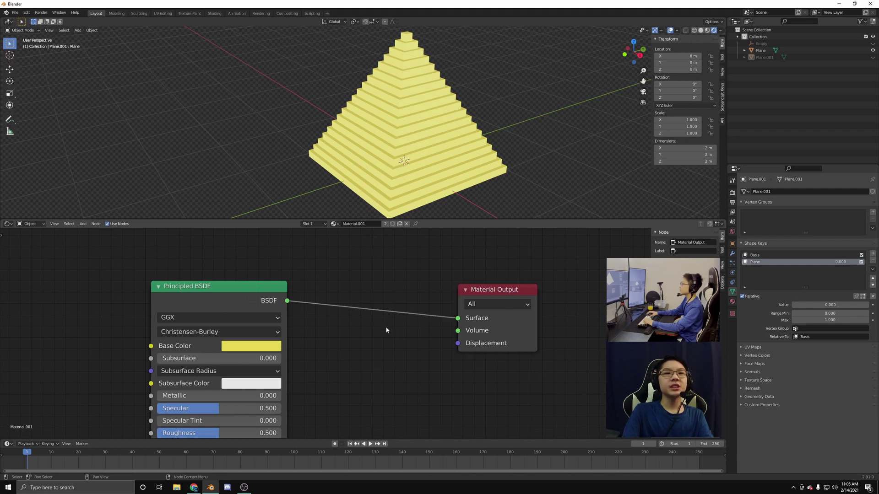
key("shift+a")
left_click(386, 300)
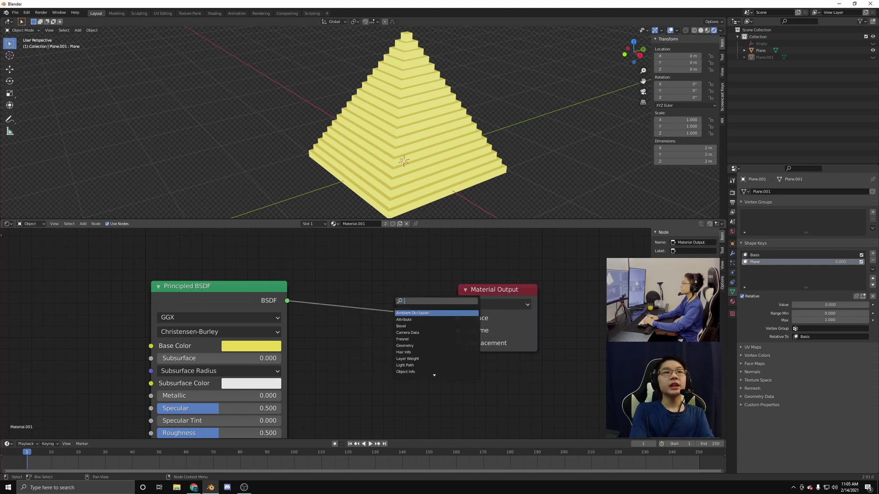
type("mix")
key("Return")
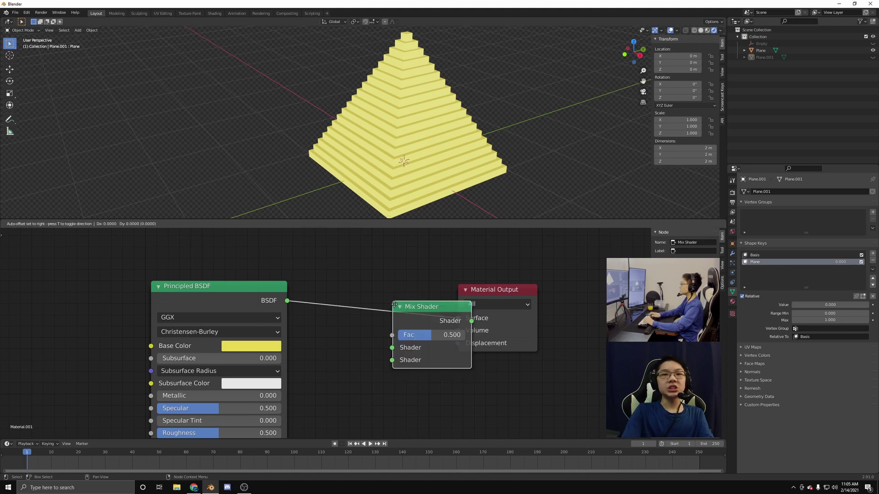
left_click(373, 321)
left_click_drag(263, 295, 195, 289)
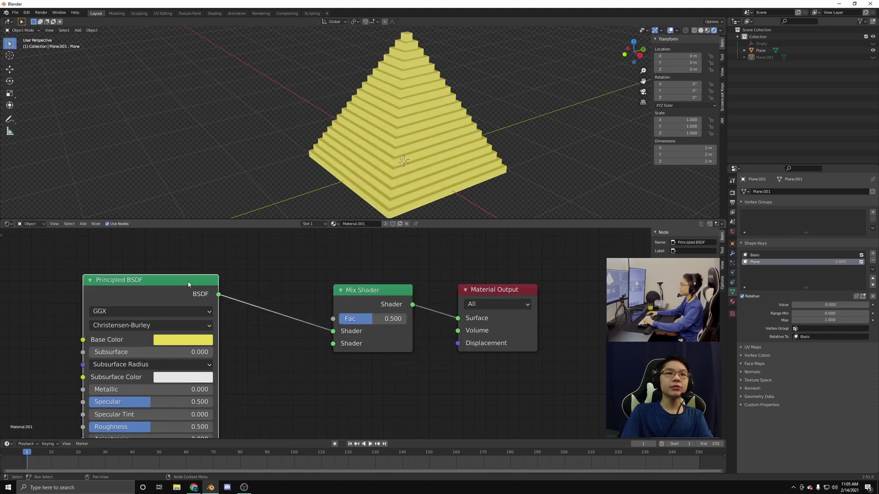
Add a Transparent BSDF below the Principled BSDF link and connect it to the Mix Shader's second Shader input.
middle_click_drag(430, 405, 473, 401)
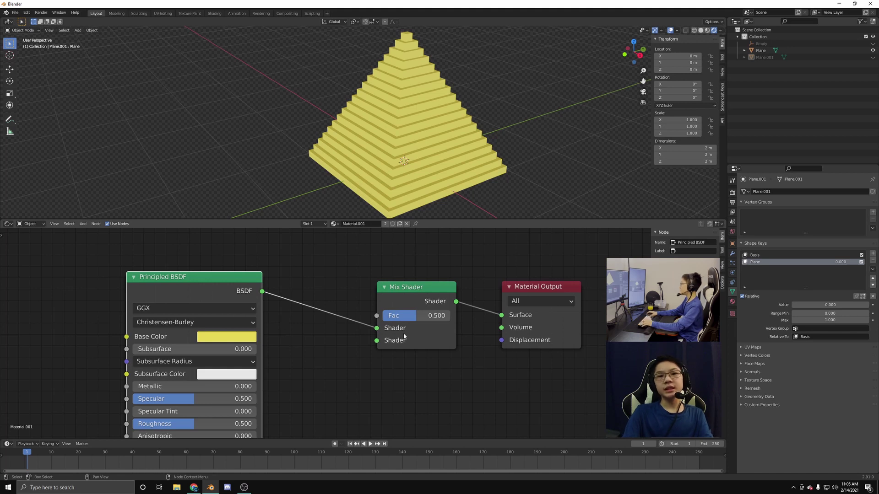
key("shift+a")
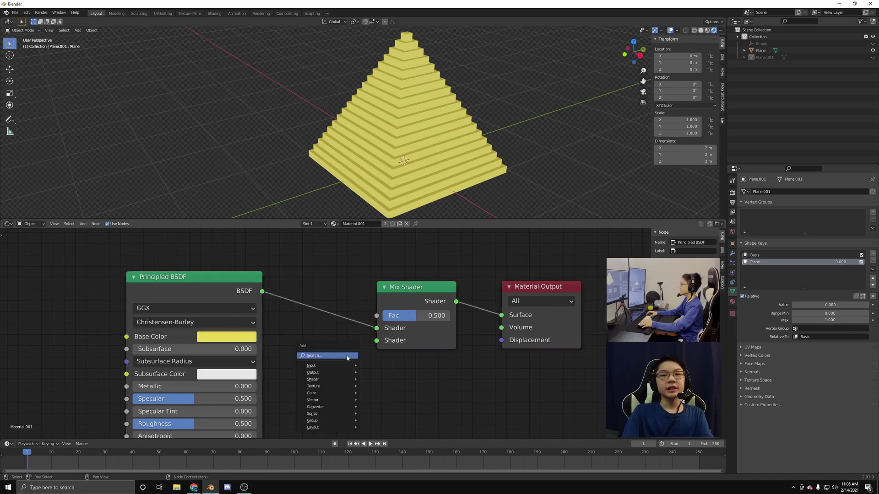
left_click(362, 357)
type("transparent")
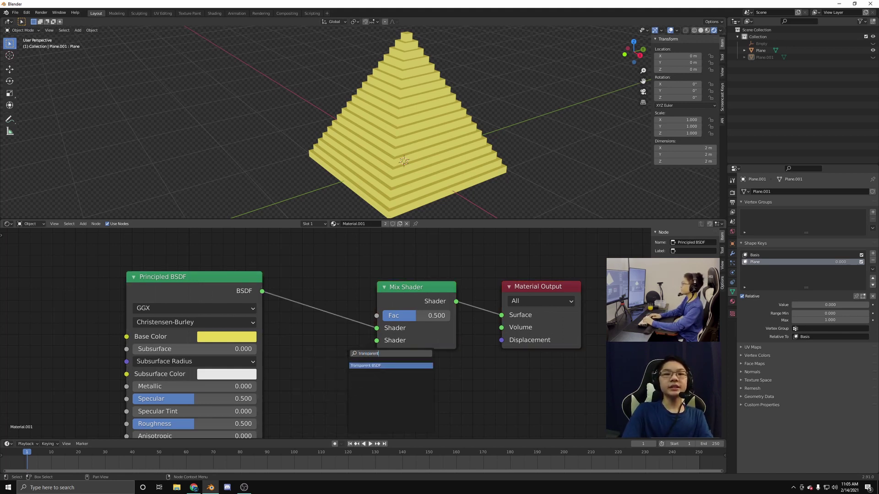
key("Return")
left_click(283, 355)
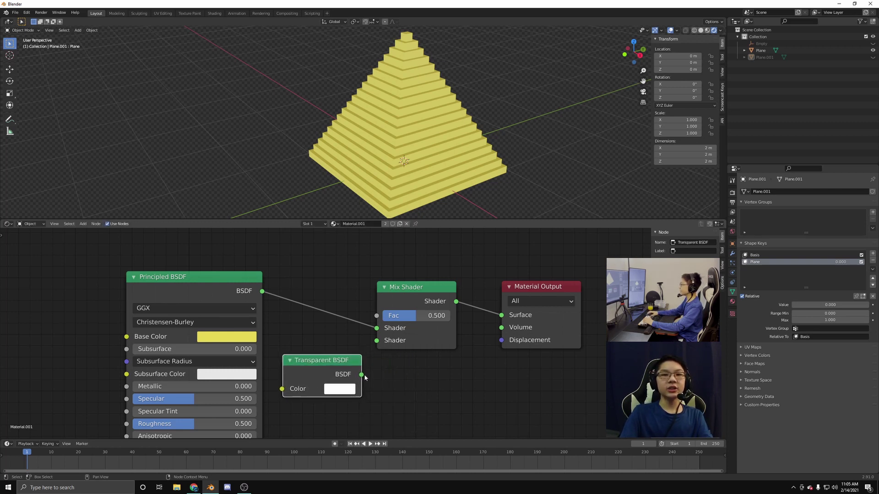
left_click_drag(361, 374, 378, 343)
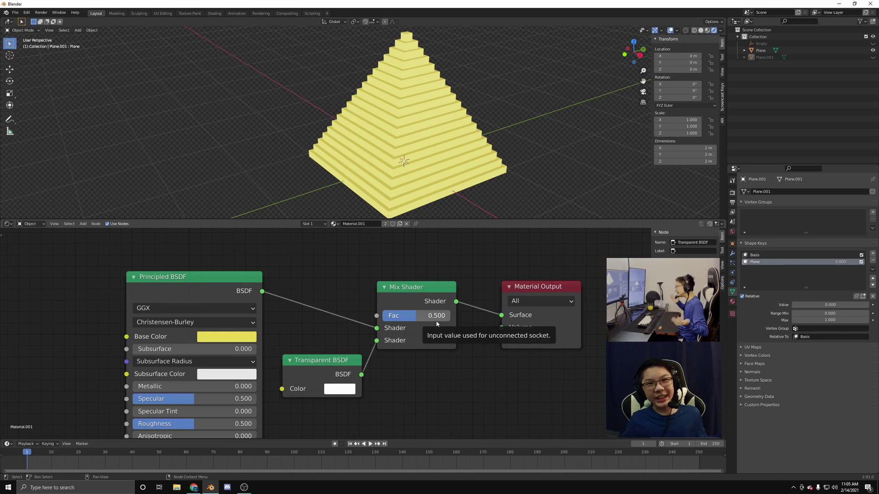
Set the blend mode of the Plane object's material to Alpha Blend.
left_click(760, 51)
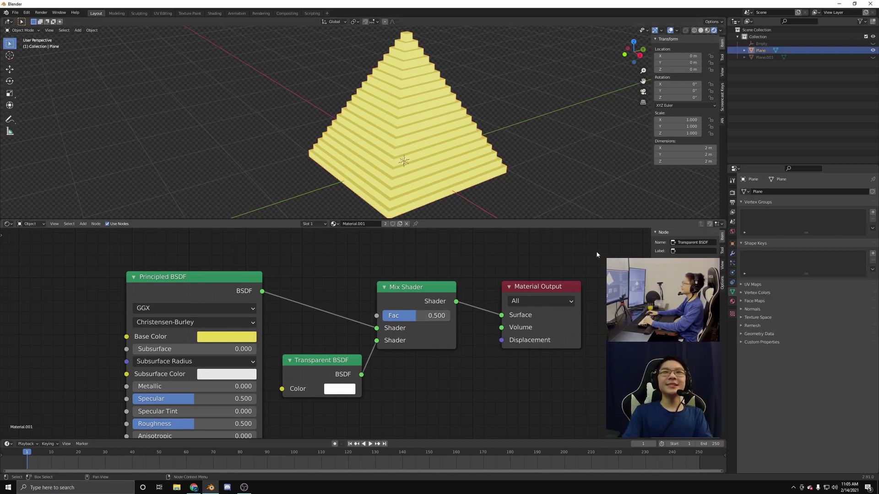
left_click(733, 302)
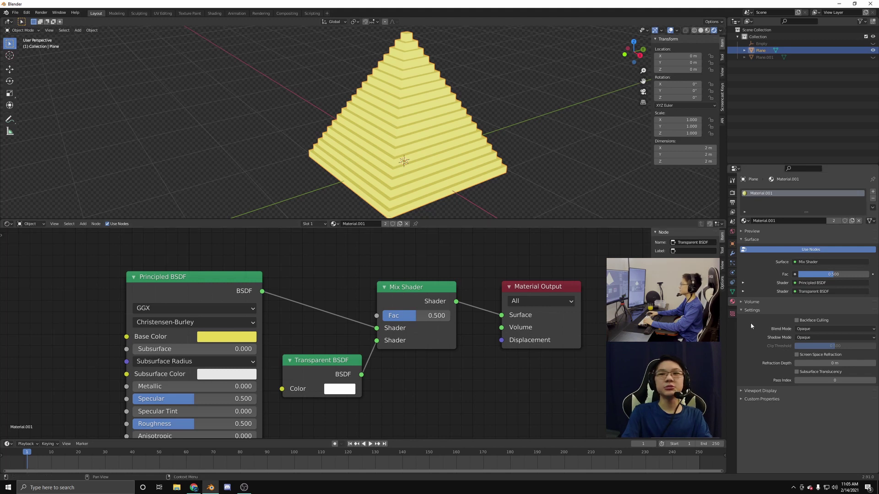
left_click(806, 329)
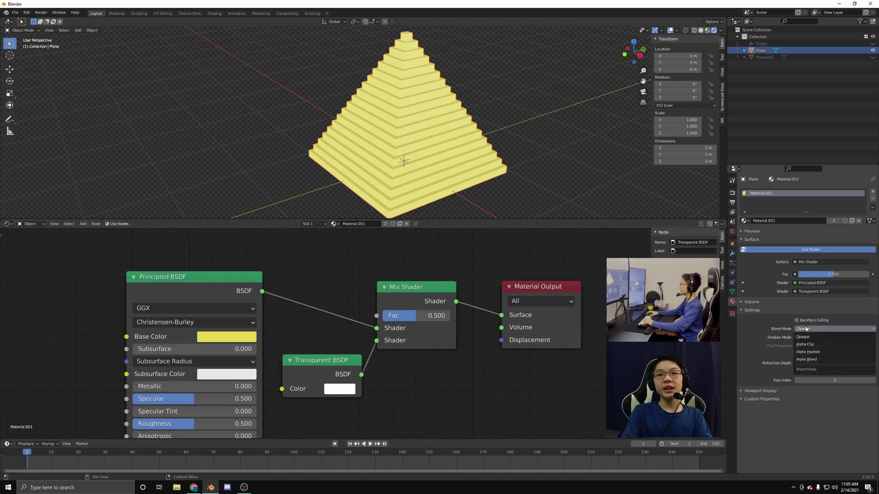
left_click(816, 360)
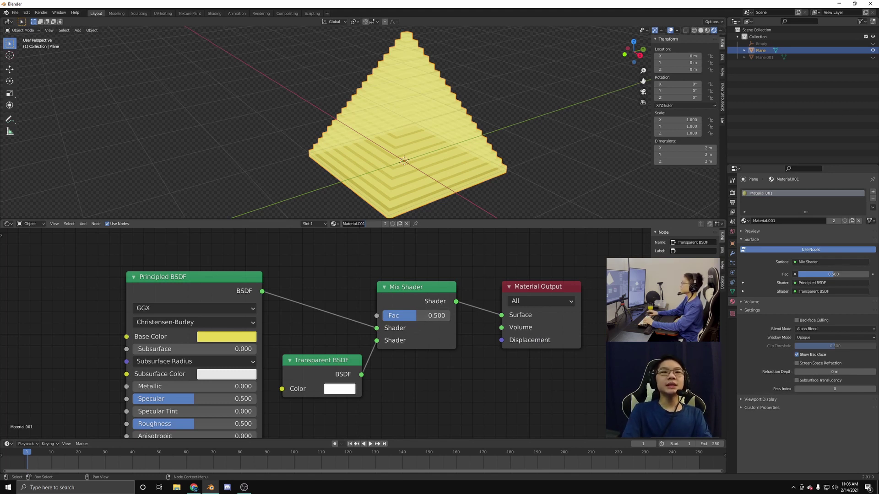
Rename the material as Pyramid and set its Mix Shader factor to 0.1.
left_click(359, 224)
type("Fyramid")
key("Return")
double_click(417, 315)
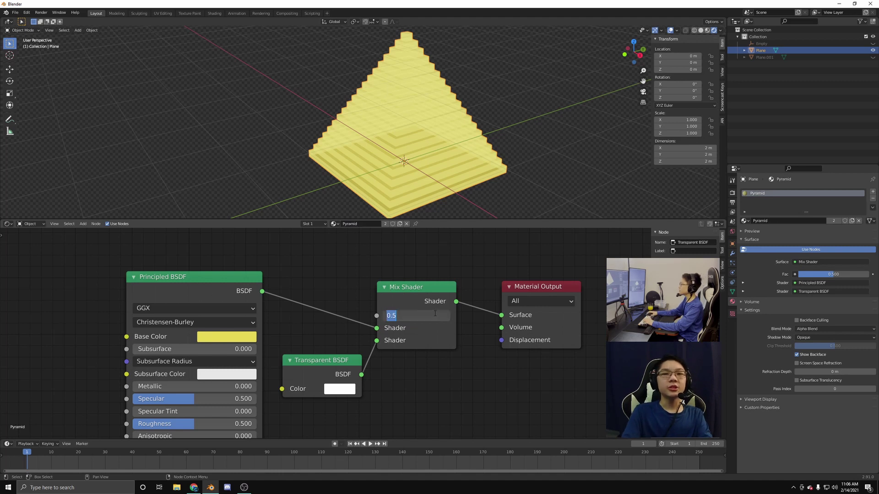
type("0.1")
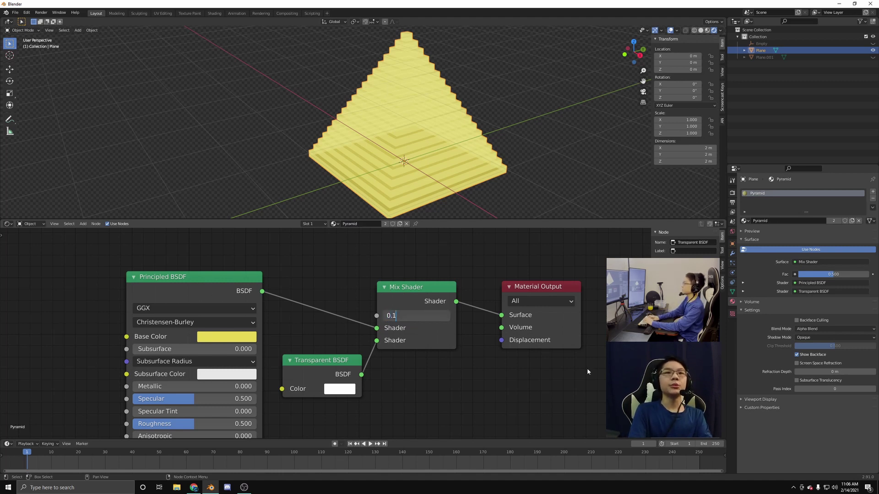
key("Return")
mouse_move(435, 157)
middle_mouse_down()
mouse_move(422, 160)
mouse_move(429, 164)
middle_mouse_up()
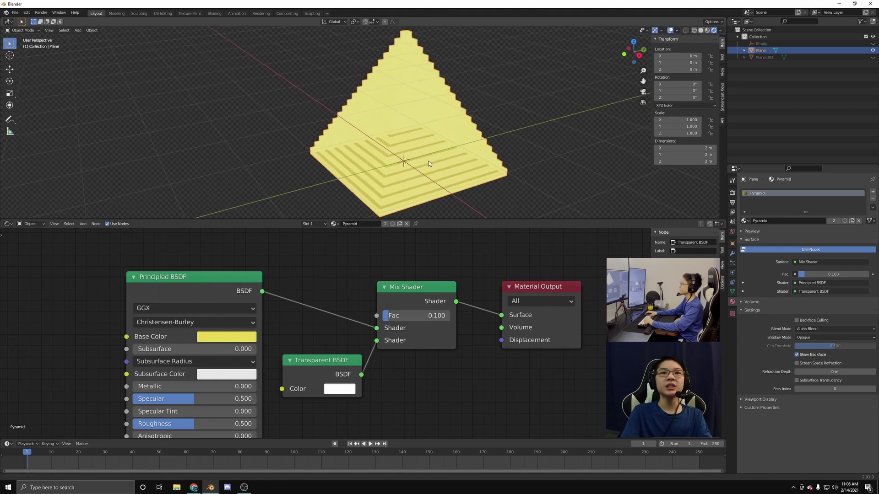
Make a single-user copy of the Pyramid material for Plane and name it PyramidTransparent.
left_click(400, 224)
left_click(362, 224)
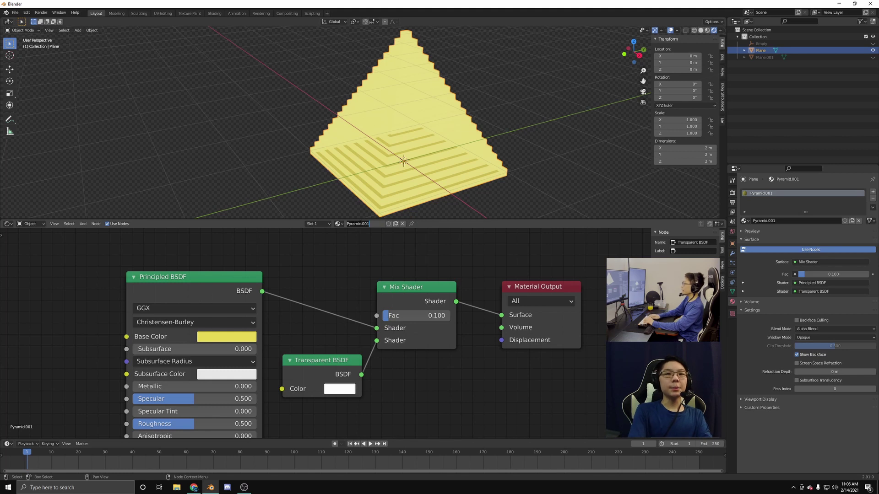
key("BackSpace")
key("BackSpace")
key("BackSpace")
type("Transp")
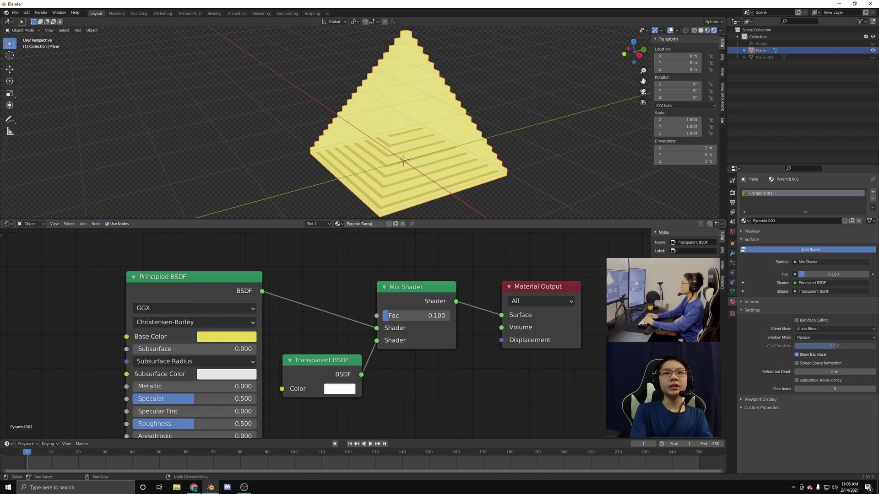
type("arent")
key("Return")
Set the Mix Shader factor of PyramidTransparent to 0.95 and check the see-through pyramid in the viewport.
left_click(437, 316)
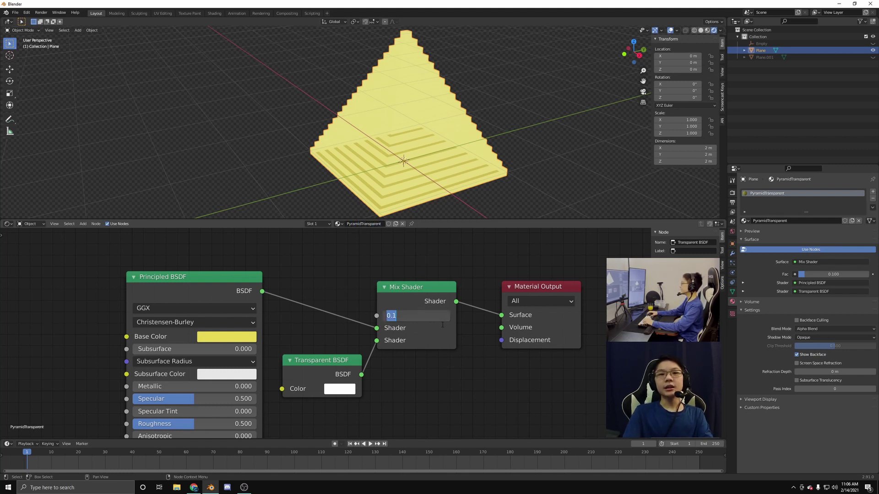
type("0.95")
key("Return")
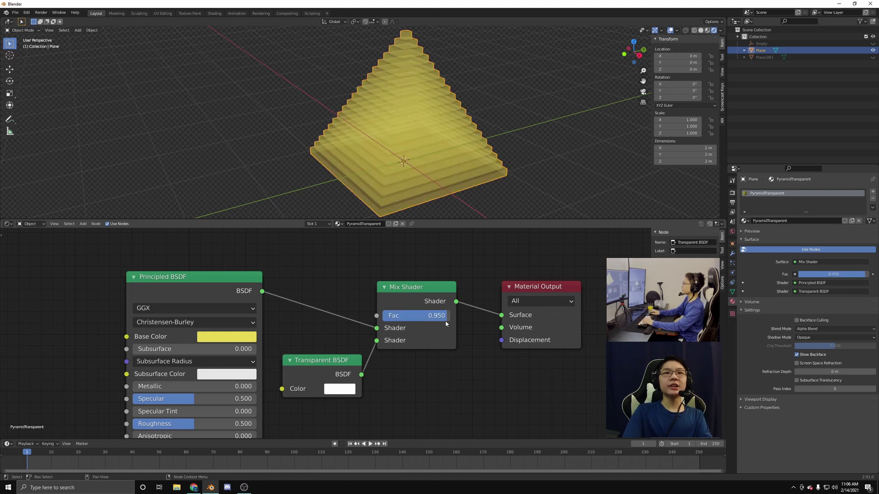
mouse_move(391, 181)
middle_mouse_down()
mouse_move(371, 175)
mouse_move(402, 178)
middle_mouse_up()
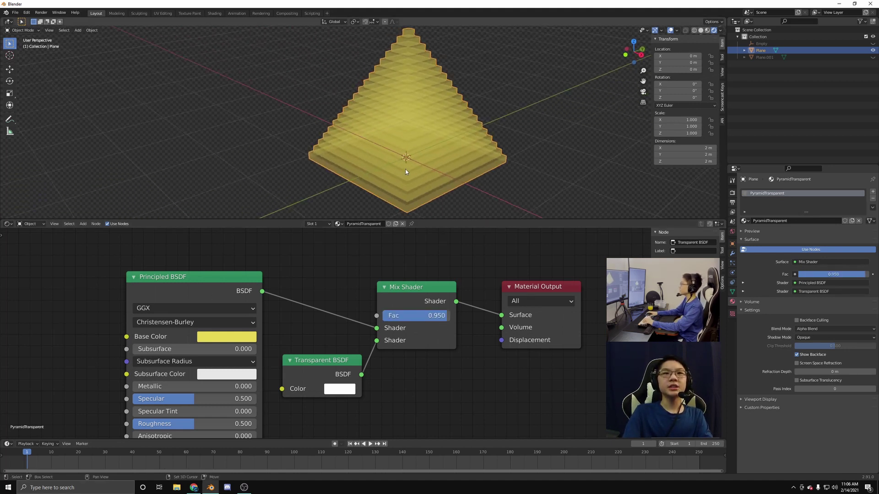
scroll(452, 237, "down", 1)
scroll(454, 242, "down", 1)
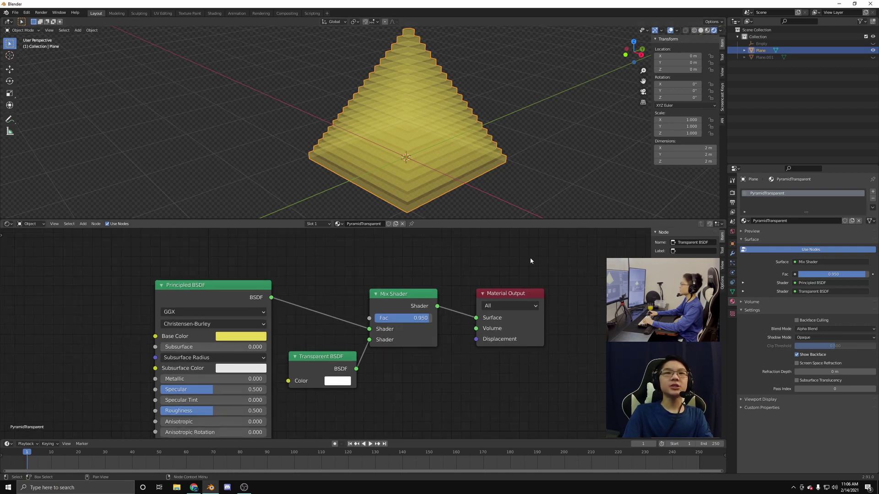
mouse_move(481, 197)
middle_mouse_down()
mouse_move(483, 185)
mouse_move(495, 202)
middle_mouse_up()
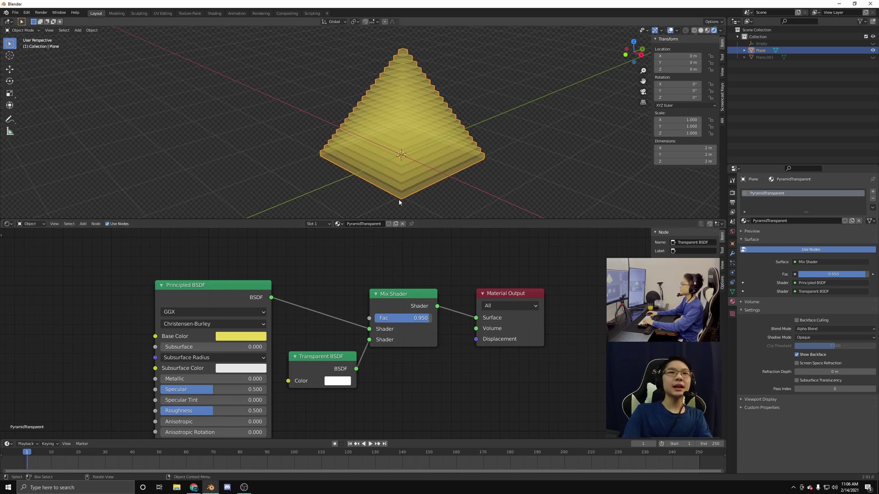
Separate the Plane pyramid mesh into individual objects by loose parts and return to Object Mode.
key("Tab")
key("p")
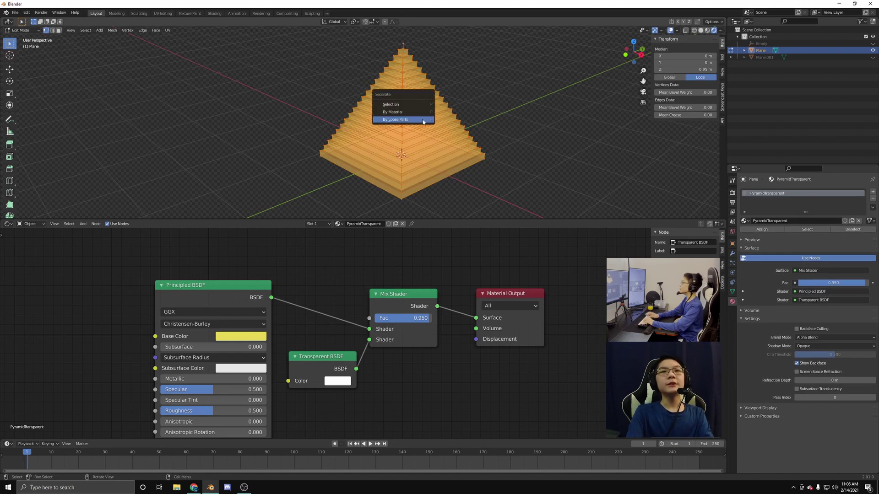
left_click(422, 119)
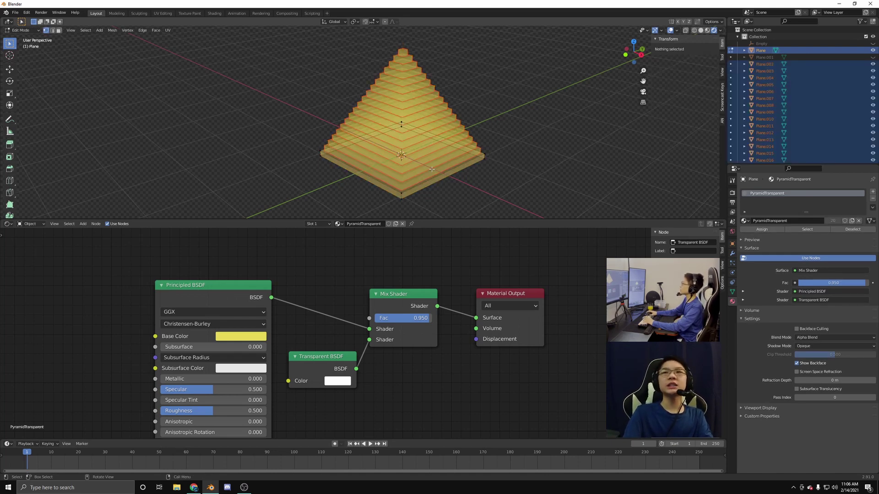
key("Tab")
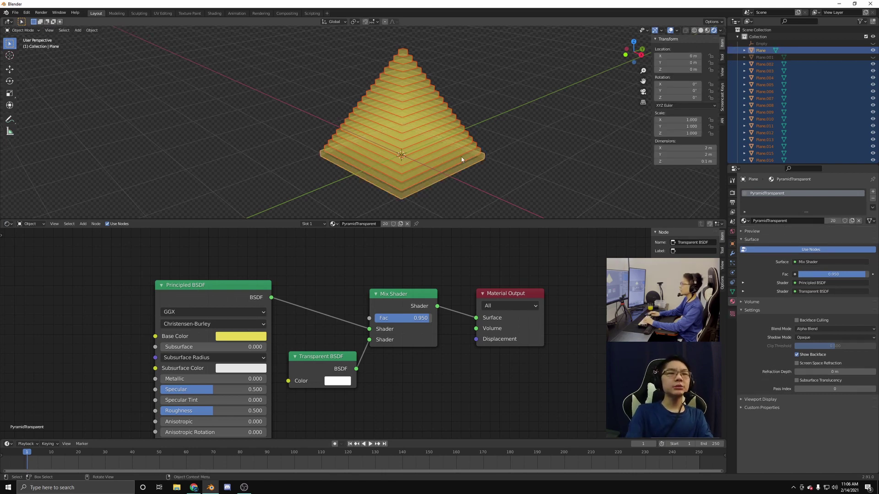
Move all the separated pyramid layers into a new collection named PyramidSlices, then deselect them.
key("m")
left_click(453, 157)
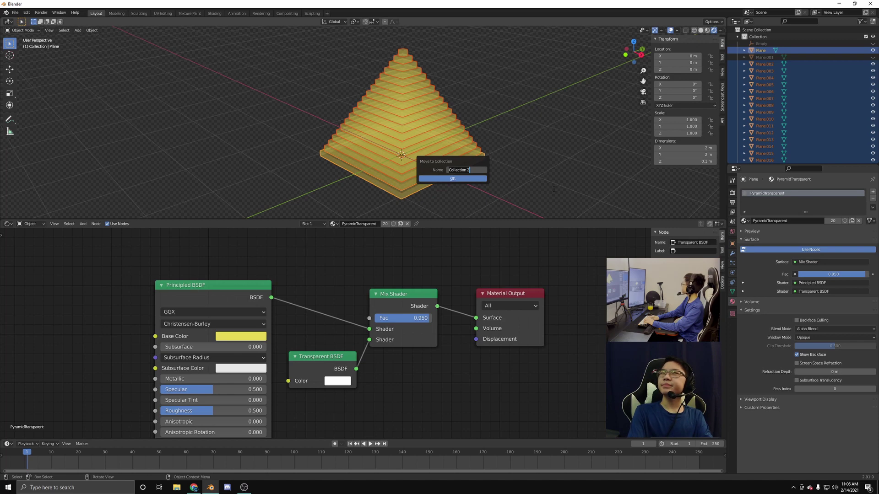
type("PyramidSlices")
key("Return")
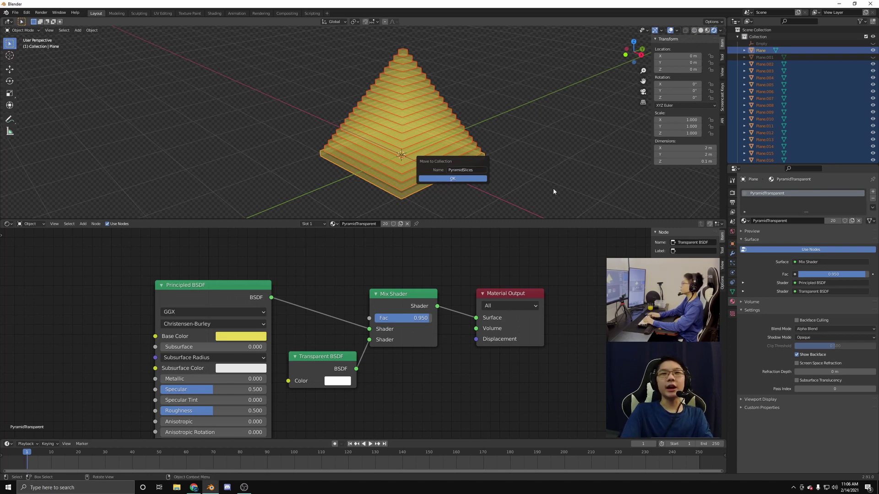
key("Return")
scroll(382, 183, "up", 1)
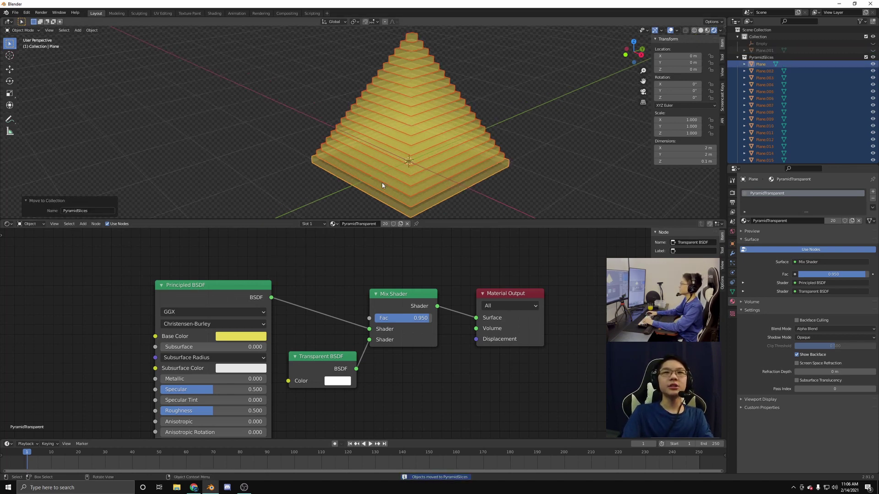
scroll(446, 178, "up", 1)
left_click(501, 209)
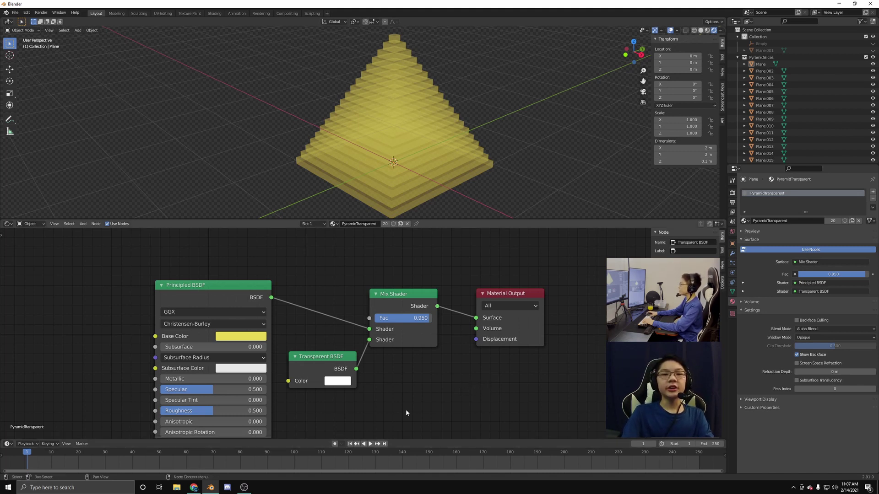
Switch to Chrome, search the web for animation nodes, and open the Animation Nodes site to view its download section.
left_click(193, 487)
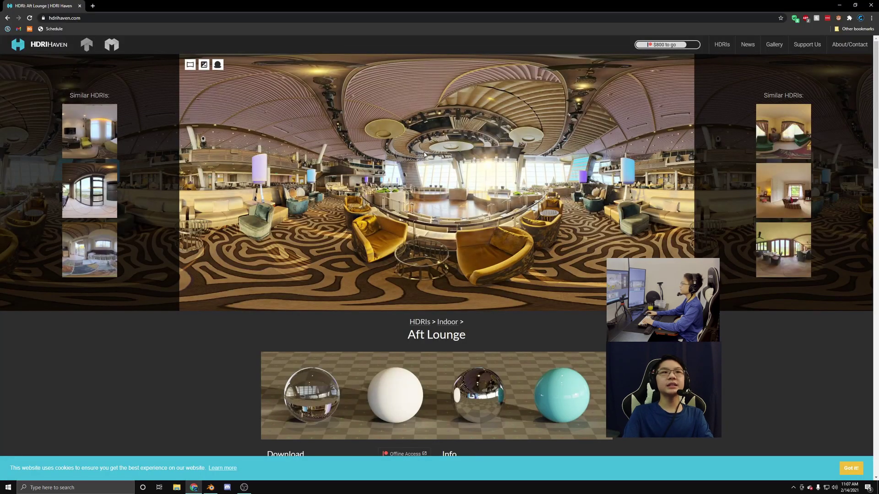
key("ctrl+t")
type("animation nodes")
key("Return")
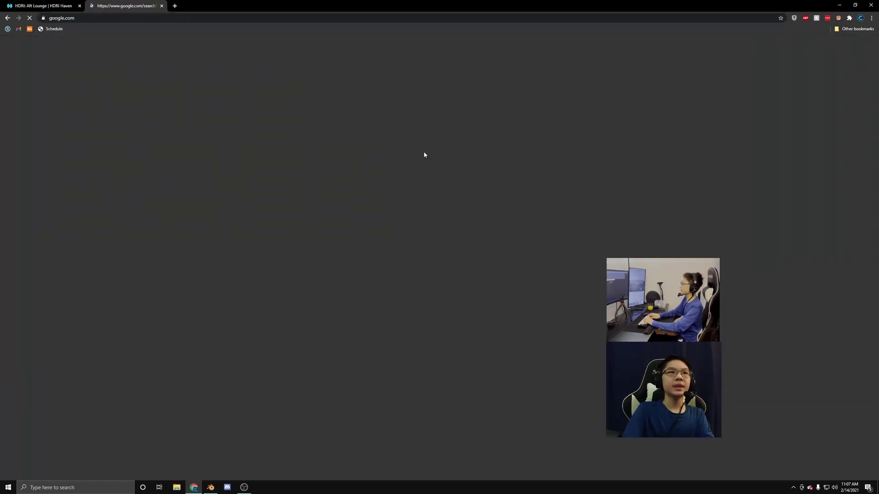
left_click(91, 107)
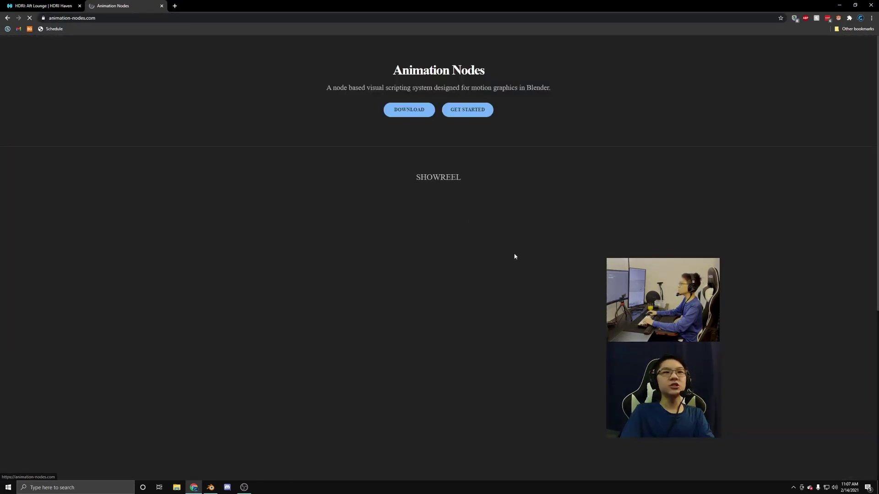
scroll(803, 315, "down", 6)
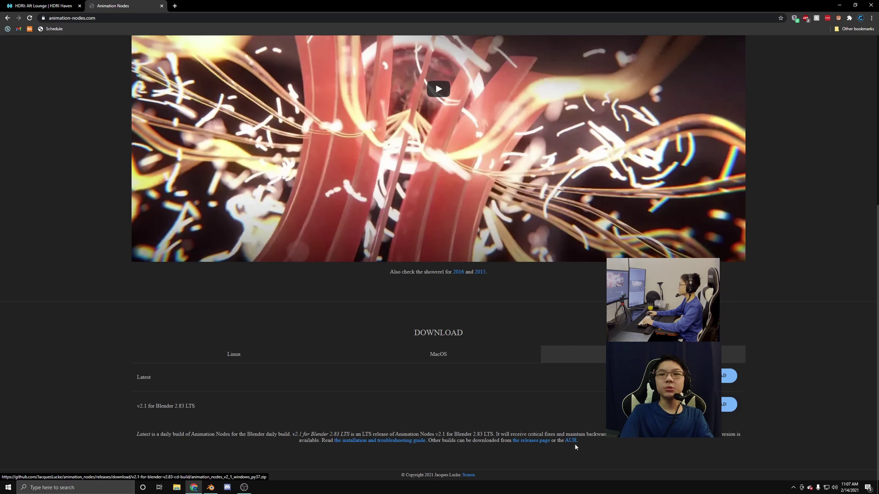
Switch back to Blender and install the add-on file animation_nodes_v2_1_windows_py37.zip from the Downloads folder.
left_click(211, 487)
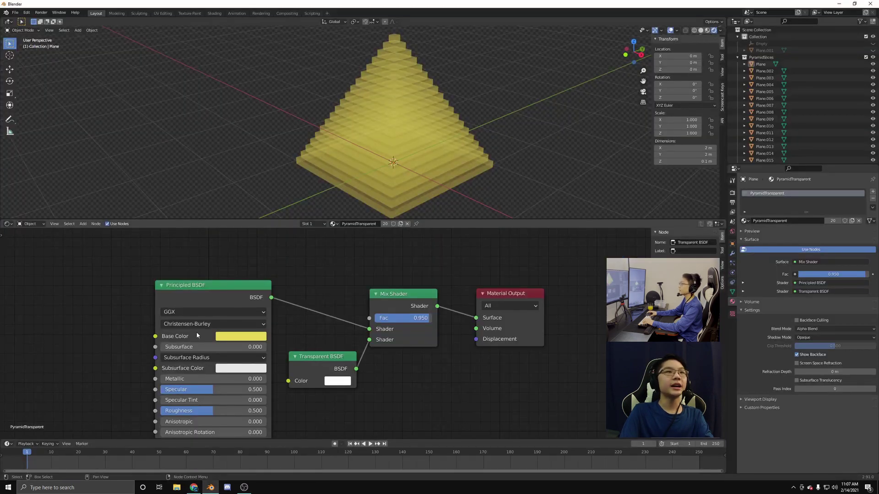
left_click(26, 12)
left_click(42, 110)
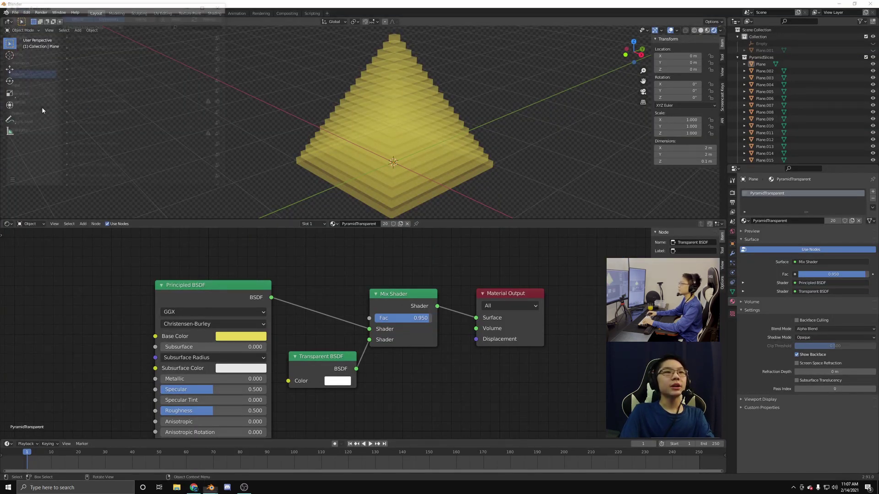
left_click(179, 19)
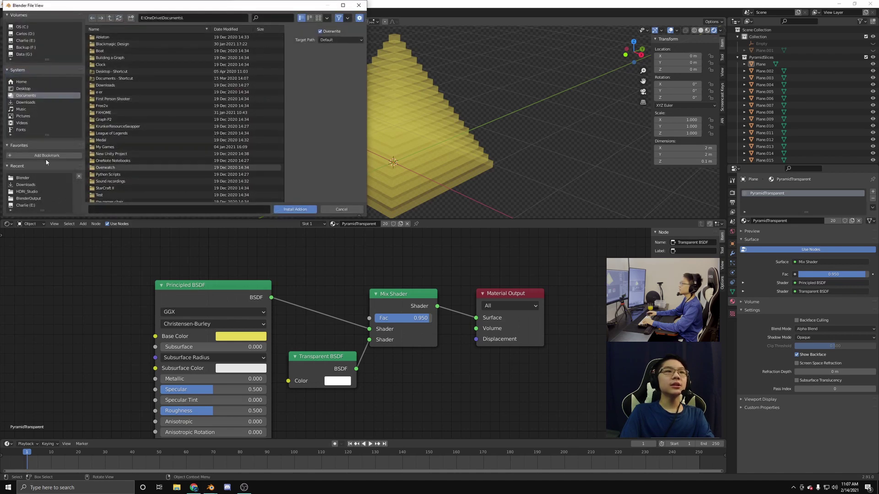
left_click(48, 185)
left_click(133, 37)
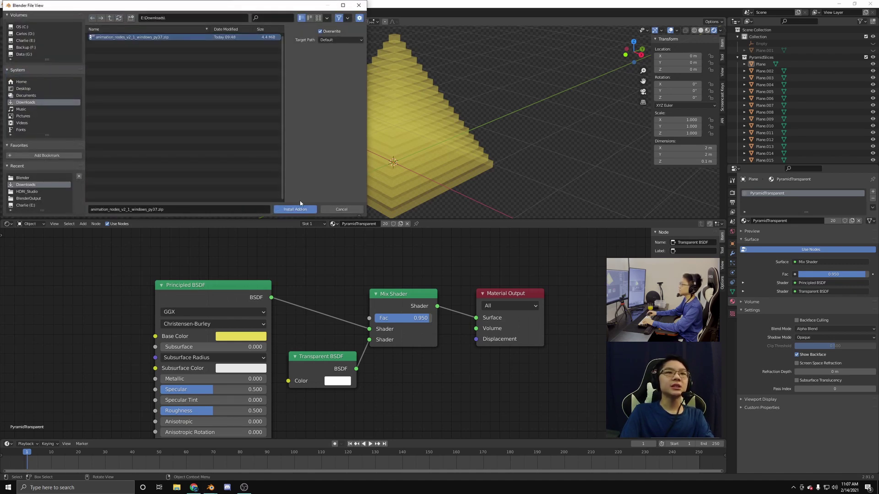
left_click(296, 209)
Search the add-ons for animation to check the Animation Nodes entry, and close the preferences.
left_click(175, 26)
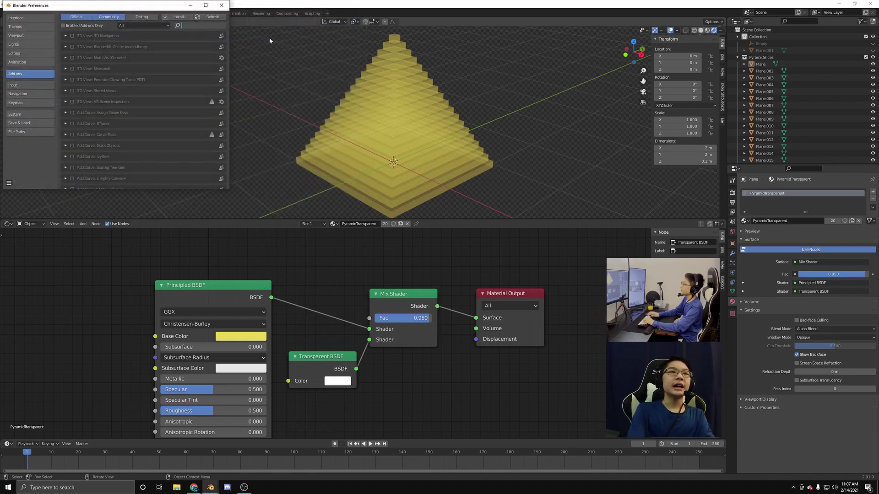
type("animation")
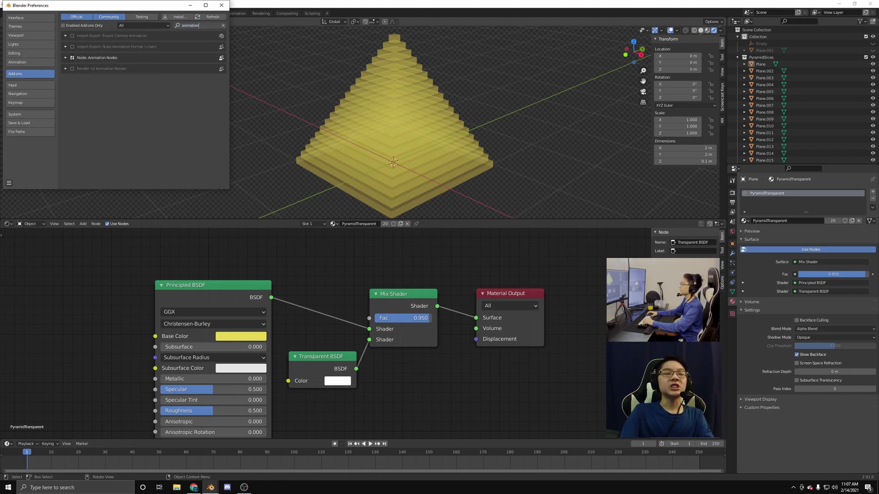
left_click(222, 5)
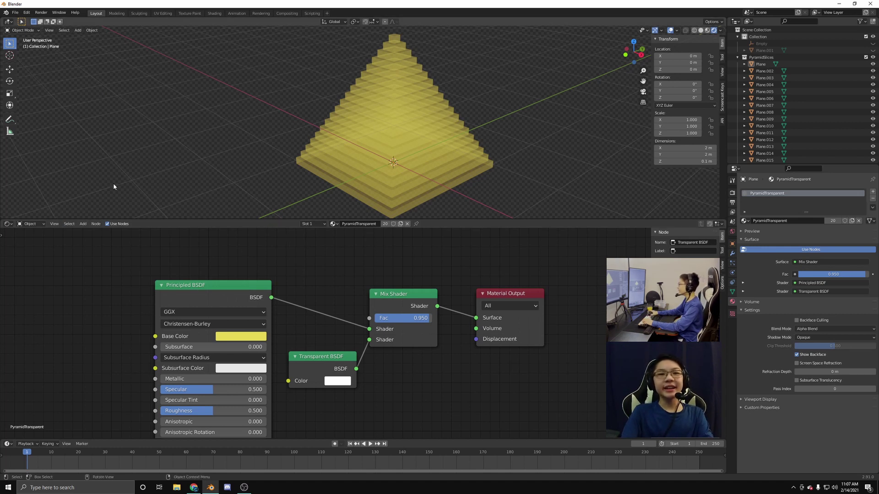
Change the shader editor area to the Animation Nodes editor and create a new node tree.
left_click(7, 224)
left_click(45, 272)
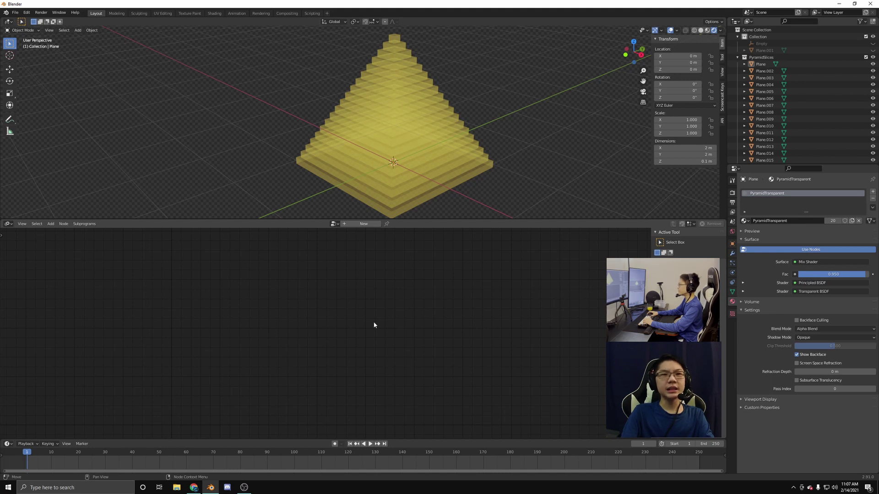
left_click(364, 224)
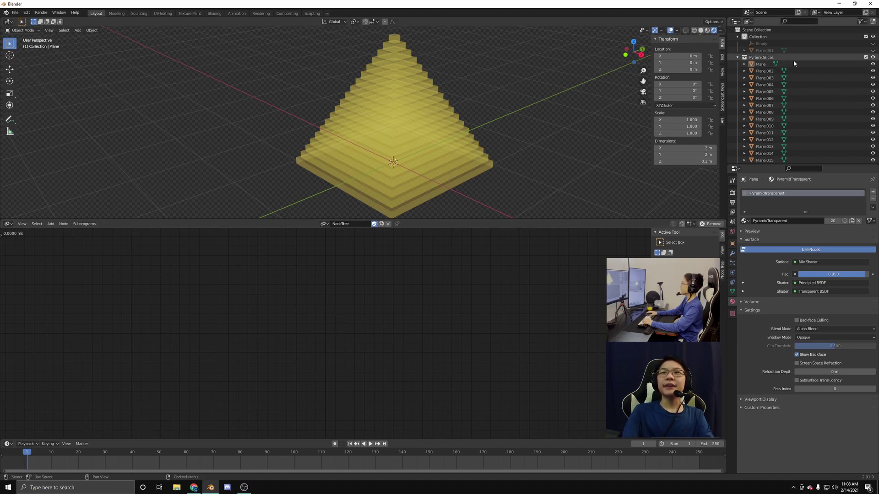
scroll(792, 64, "down", 3)
scroll(790, 138, "up", 3)
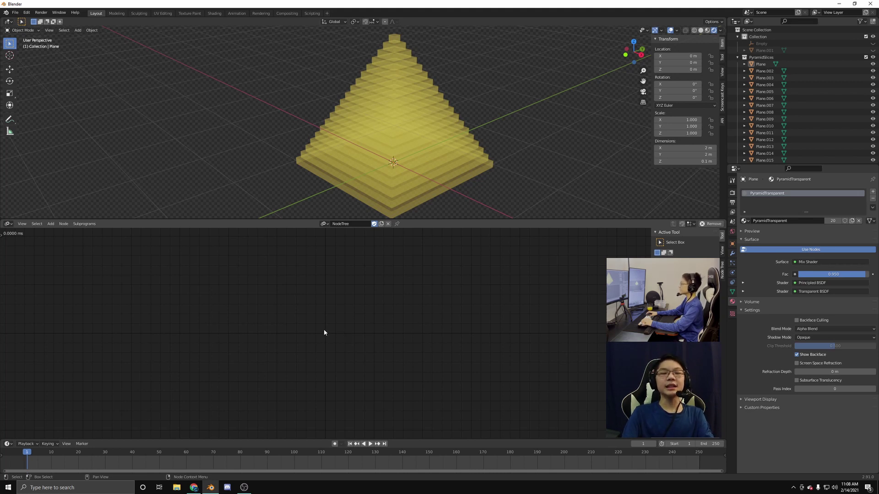
Add a Collection Info node to the node tree and set its collection to PyramidSlices.
key("shift+a")
left_click(320, 271)
type("ex")
key("BackSpace")
key("BackSpace")
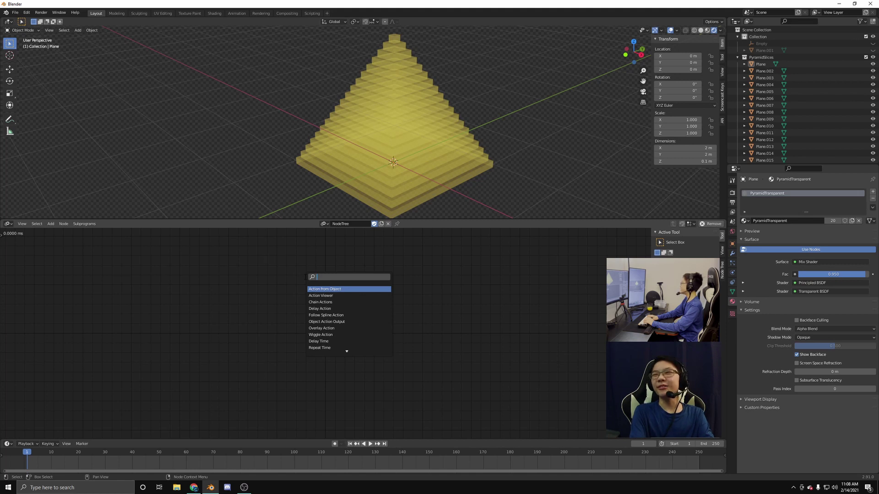
type("collection")
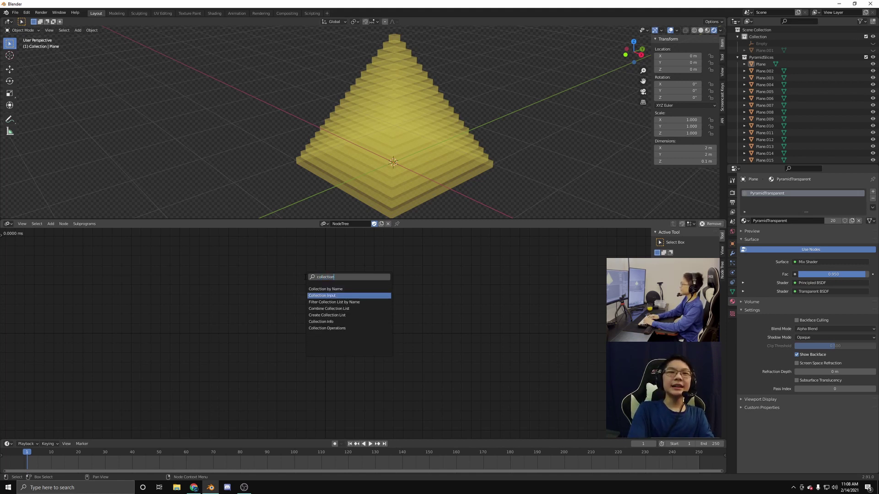
type(" info")
key("Return")
left_click(192, 247)
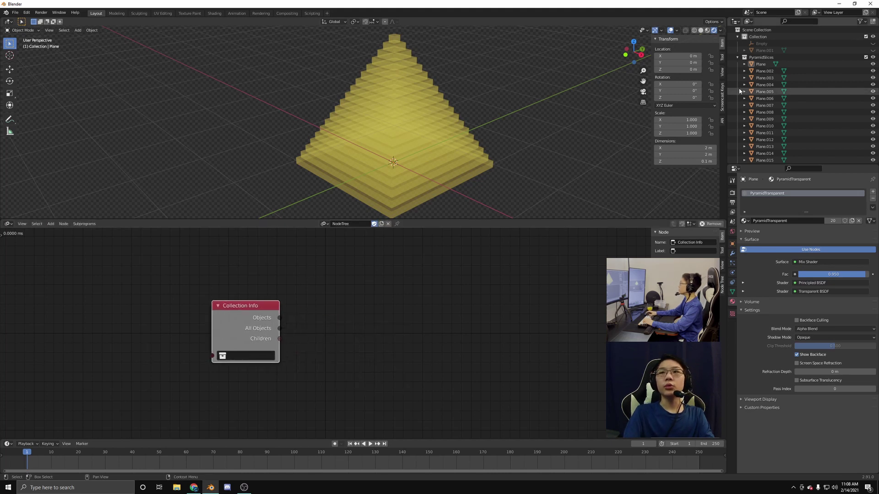
left_click(259, 356)
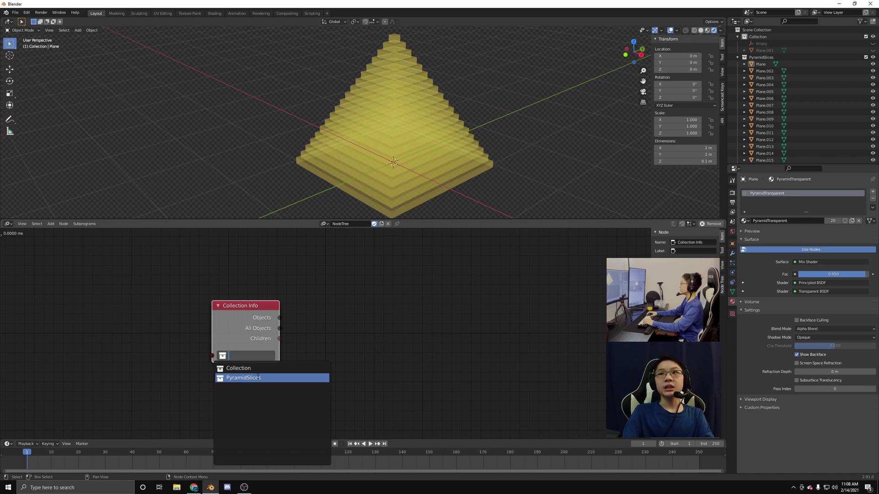
left_click(259, 377)
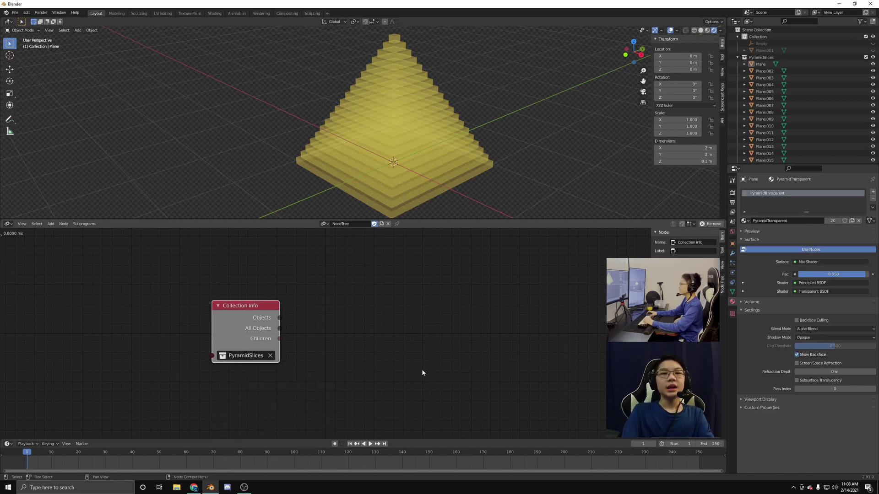
Add a Loop subprogram and place its Loop Input node beside Collection Info, leaving space between them.
middle_click_drag(422, 372, 344, 355)
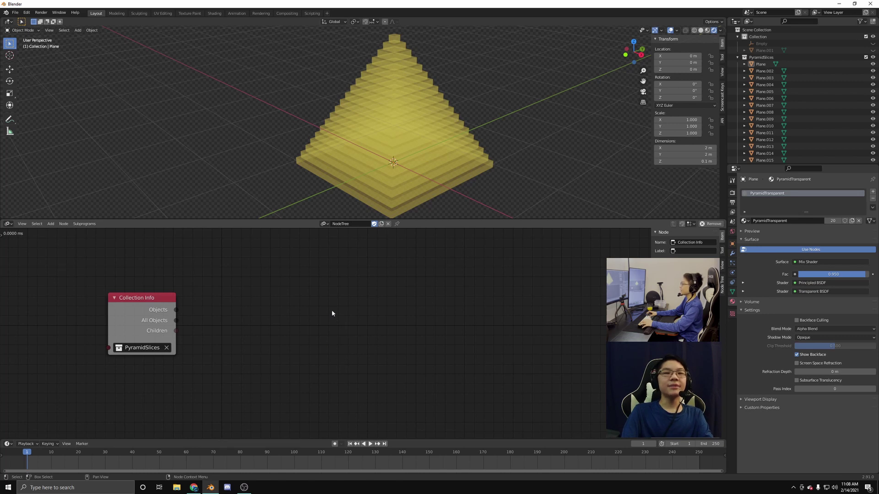
key("shift+a")
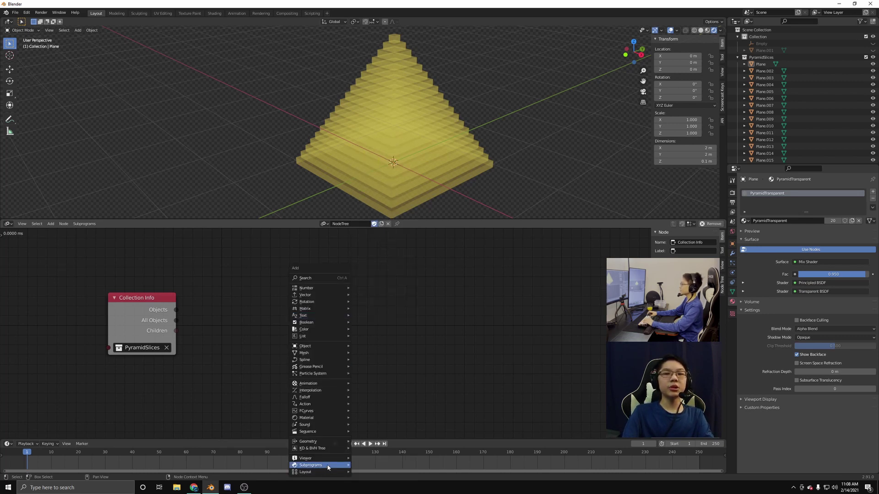
mouse_move(328, 466)
left_click(366, 428)
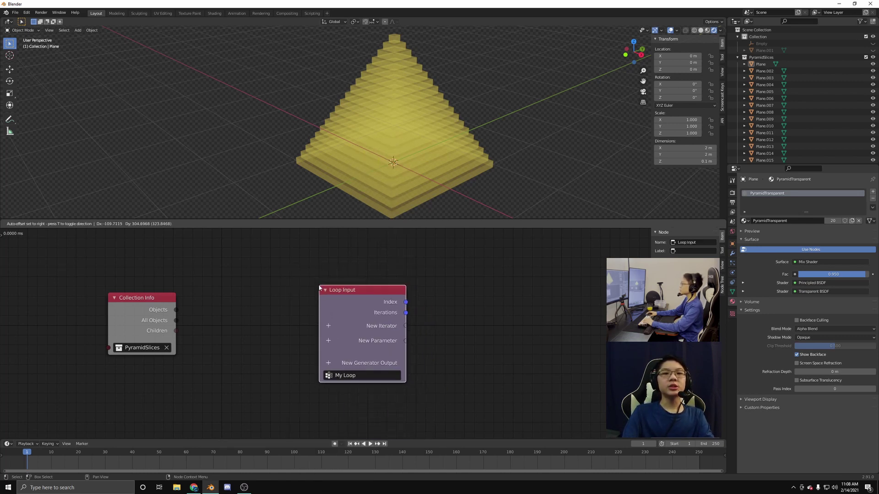
left_click(320, 287)
Add an Object List iterator to the Loop Input node for looping over the pyramid slices.
scroll(773, 156, "down", 4)
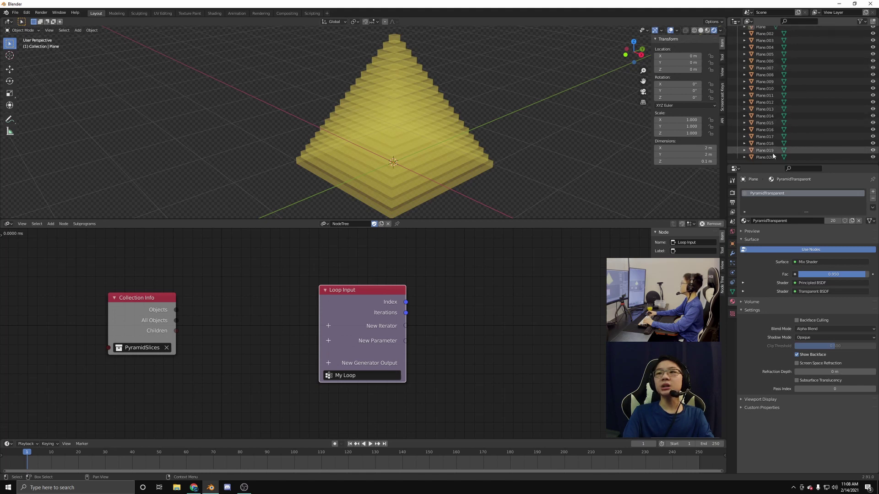
scroll(773, 154, "up", 5)
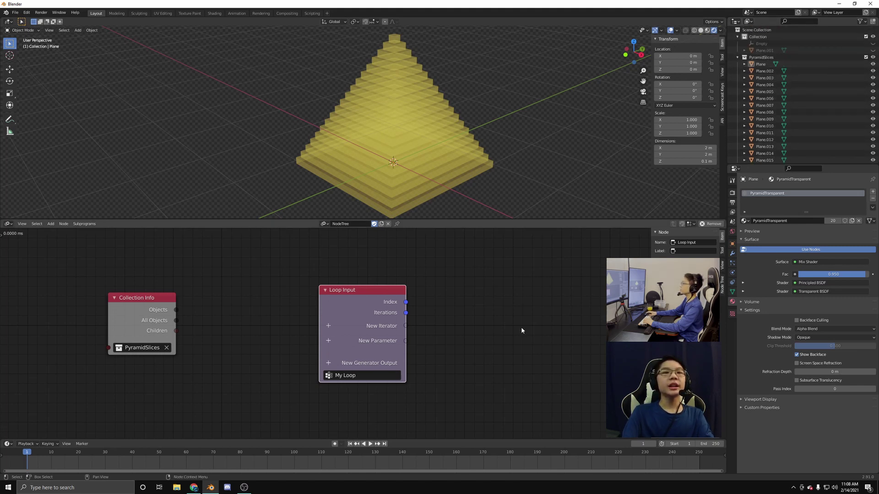
left_click(328, 327)
type("object")
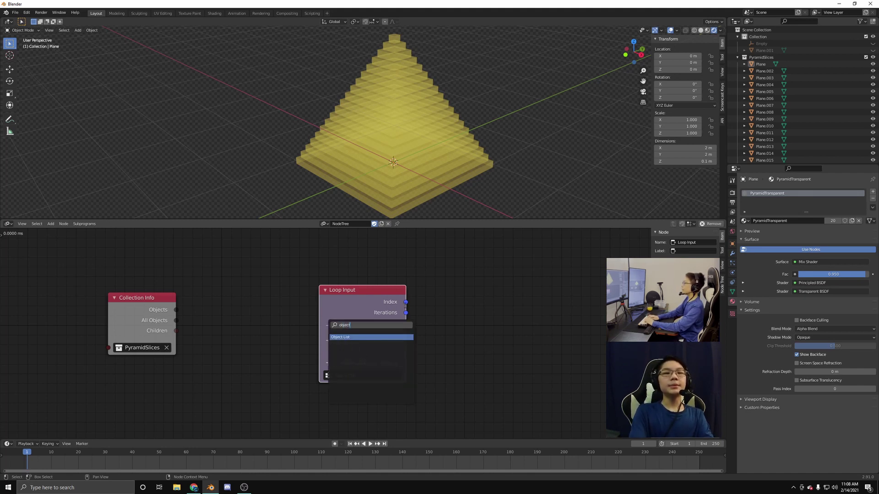
key("Return")
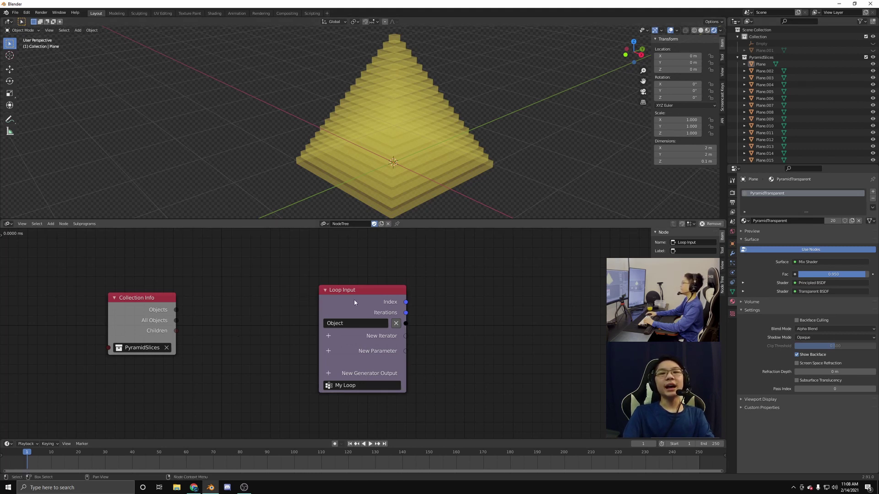
scroll(770, 157, "down", 4)
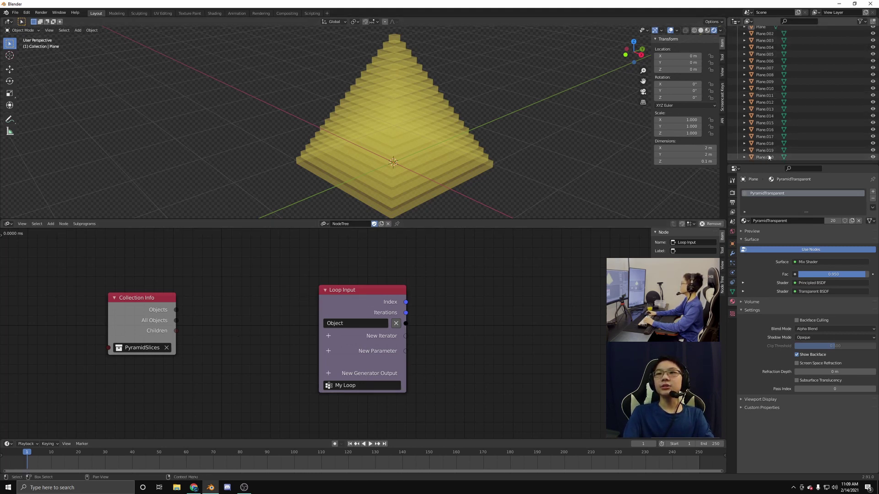
scroll(769, 157, "up", 5)
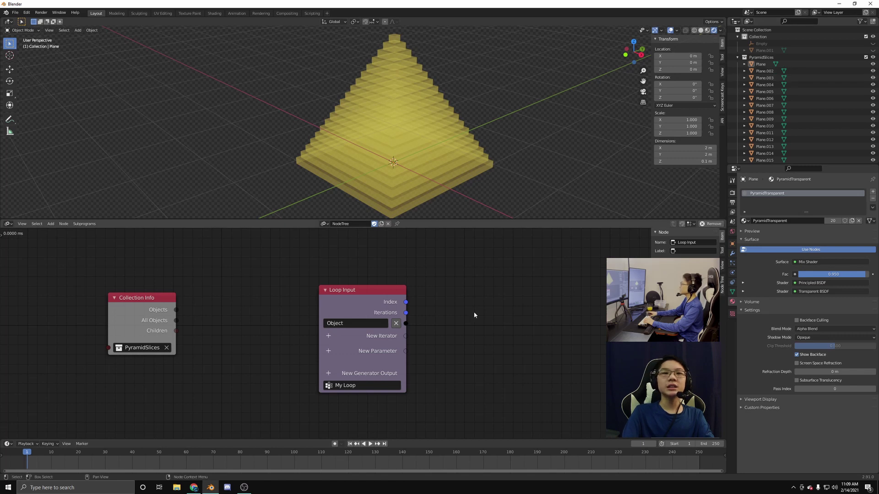
Add an Invoke Subprogram node for My Loop and connect Collection Info's Objects output to its Object List input.
key("shift+a")
mouse_move(474, 310)
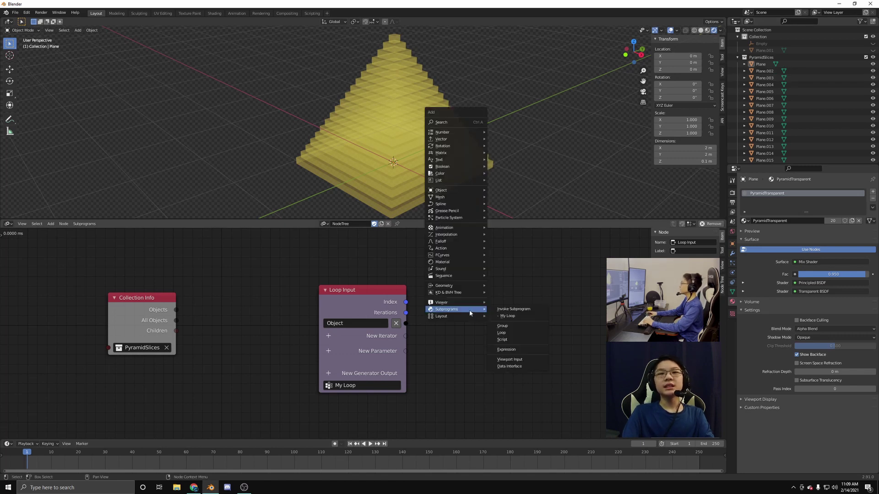
left_click(509, 310)
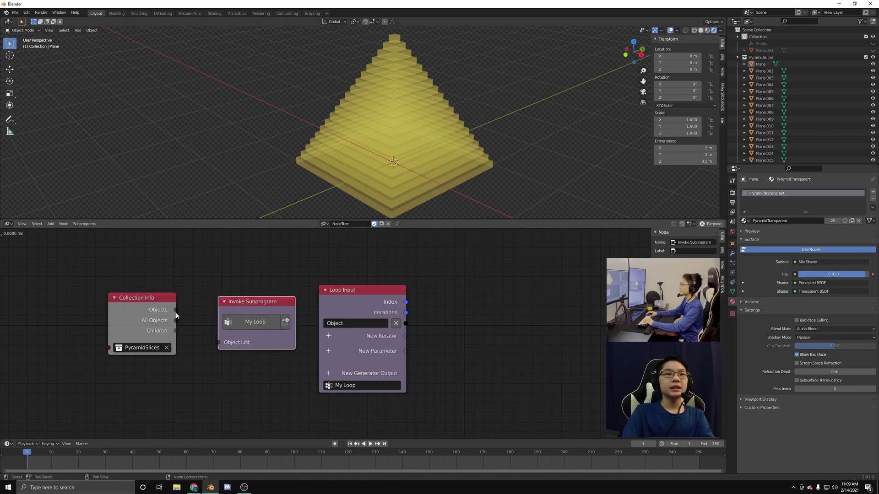
left_click_drag(176, 314, 219, 343)
Rename the loop in the Loop Input node as PyramidMaterialLoop.
left_click(366, 385)
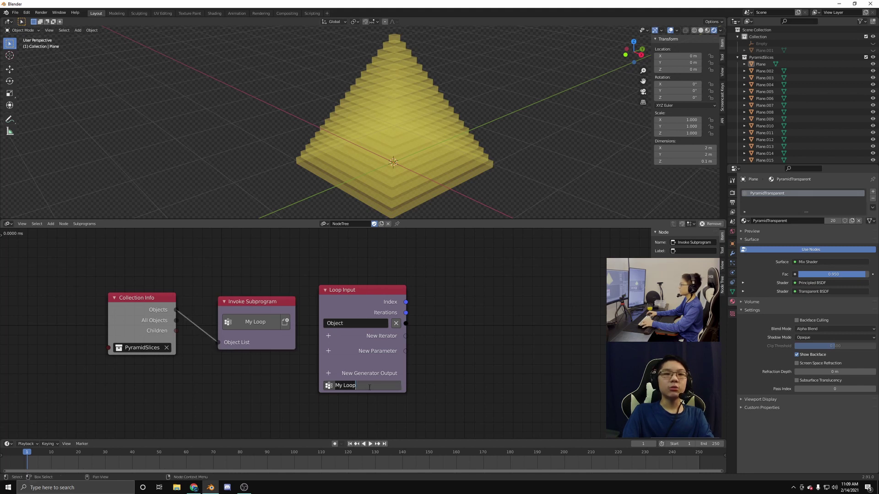
key("BackSpace")
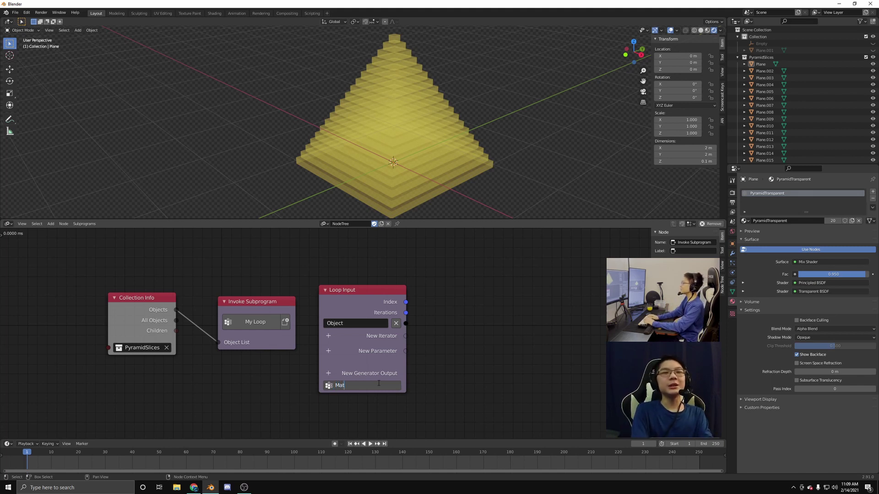
type("Pyramid")
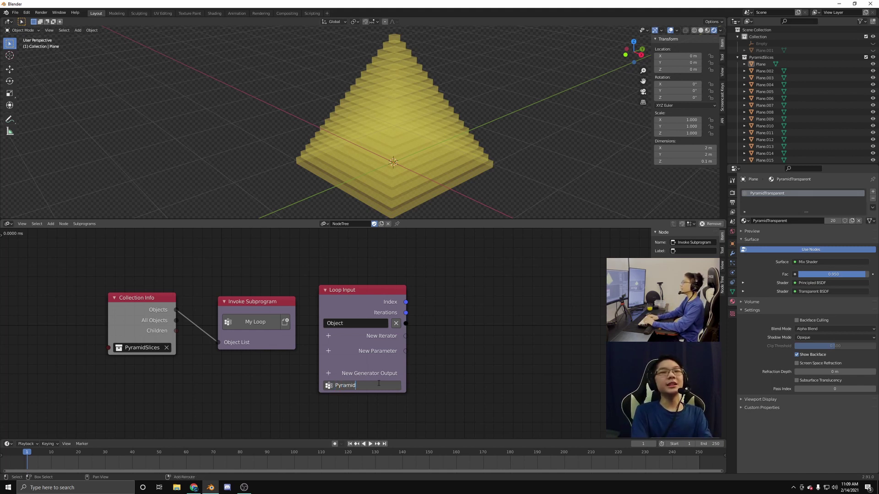
type("MaterialLoop")
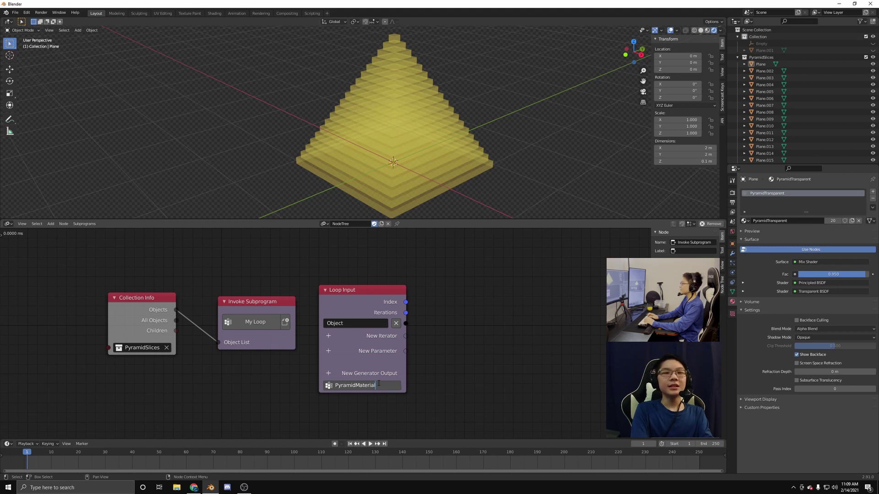
key("Return")
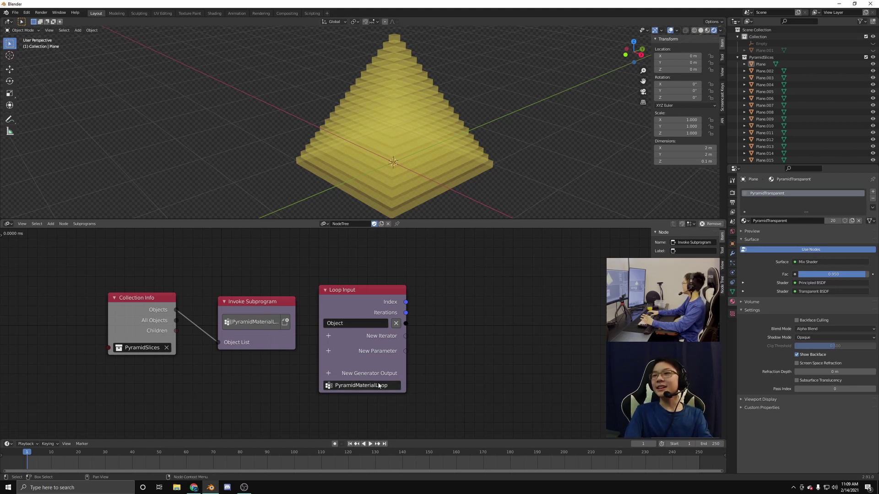
Add an Expression node and place it beside the Loop Input node.
middle_click_drag(446, 386, 382, 360)
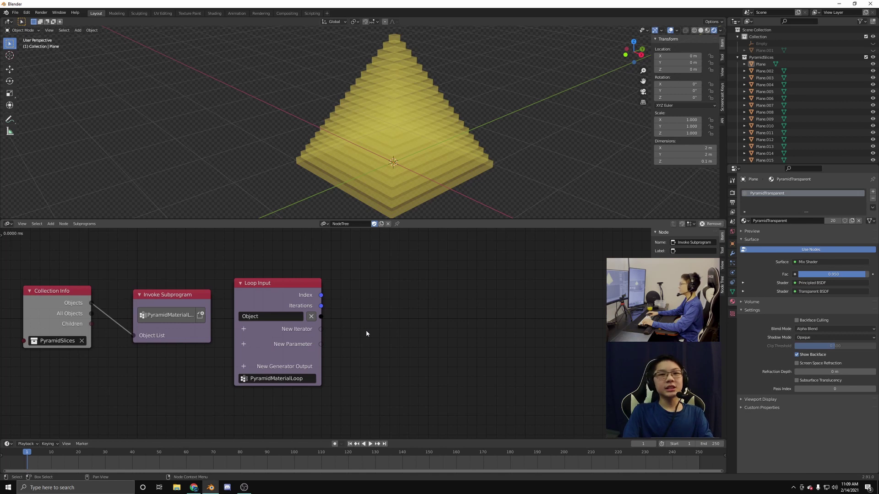
key("ctrl+a")
type("expression")
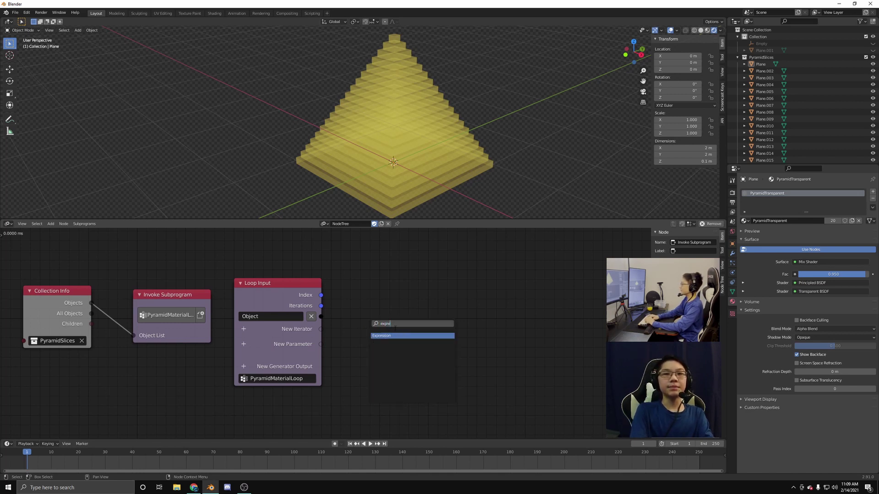
key("Return")
left_click(399, 287)
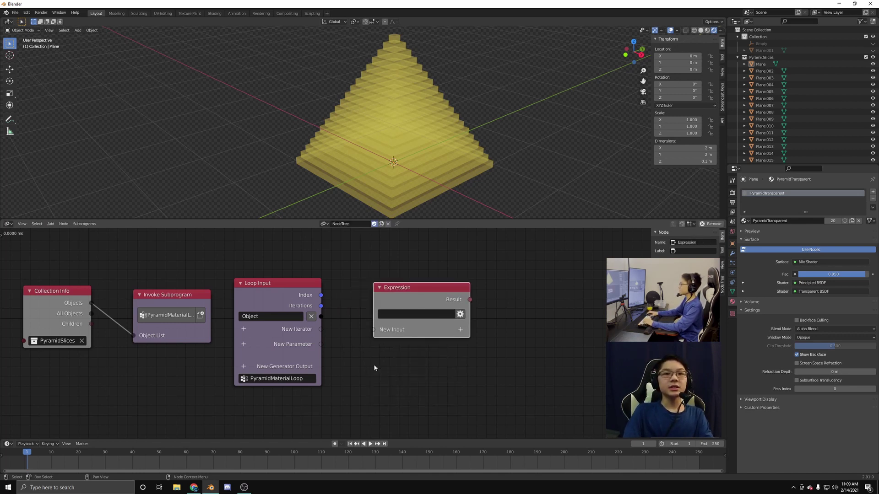
Connect Loop Input's Object output as a new input of the Expression node and name that input obj.
left_click(321, 318)
left_click_drag(322, 317, 376, 330)
left_click(414, 328)
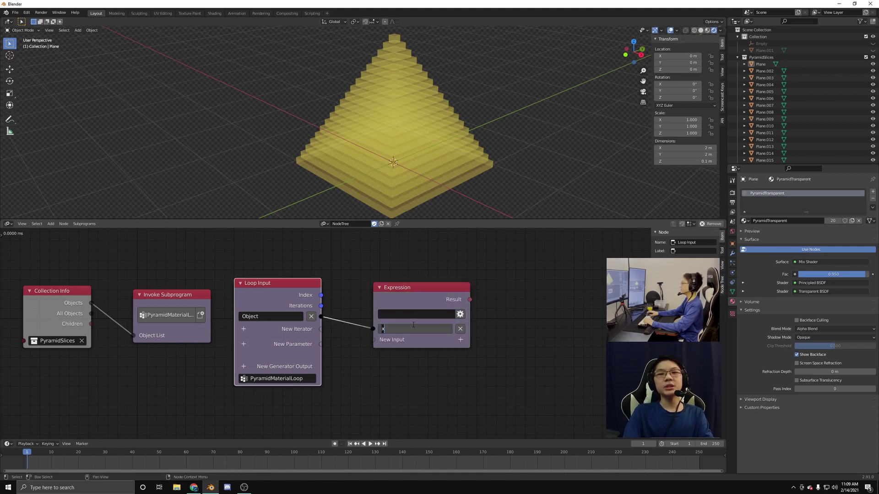
type("obj")
key("Return")
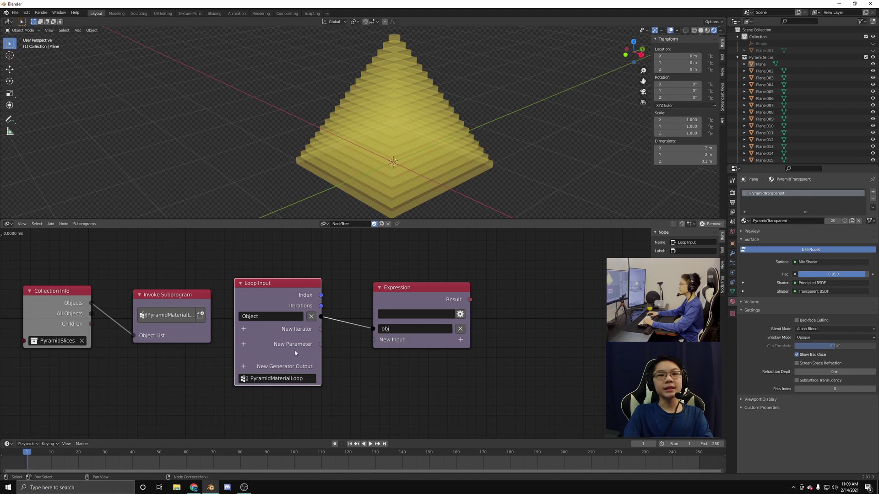
Set the Expression node's formula to obj.location.z.
left_click(395, 314)
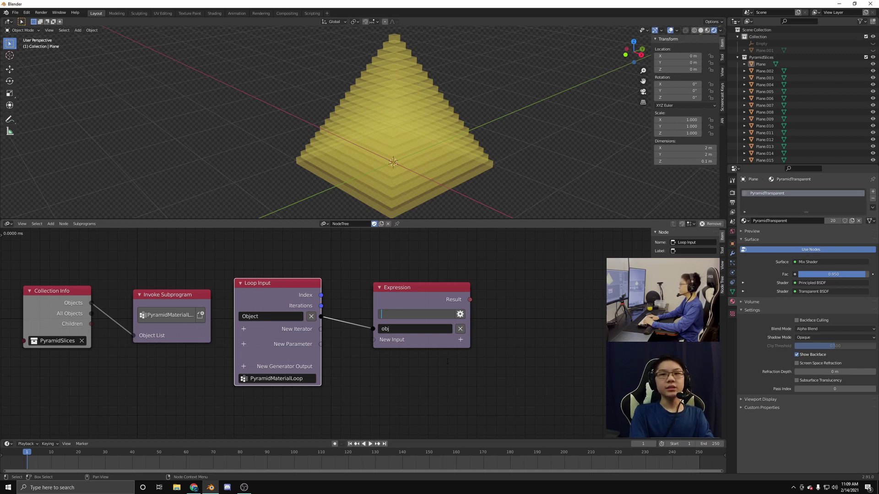
type("obj")
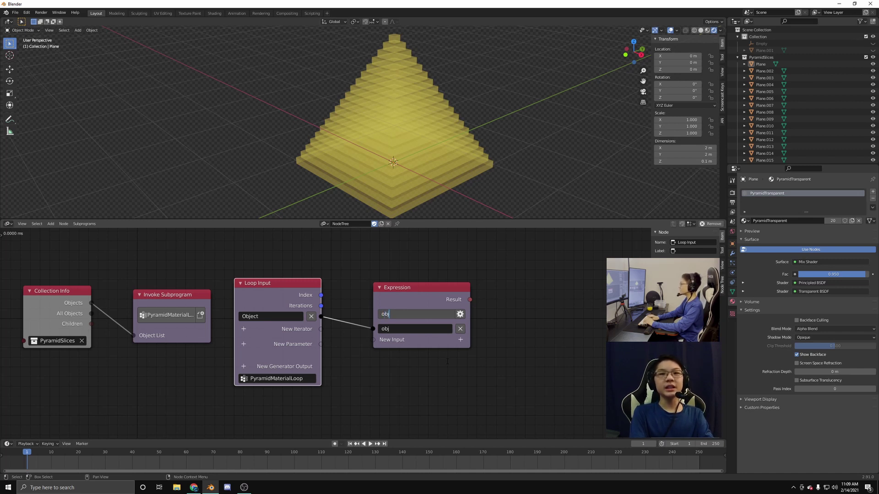
type(".location.z")
key("Return")
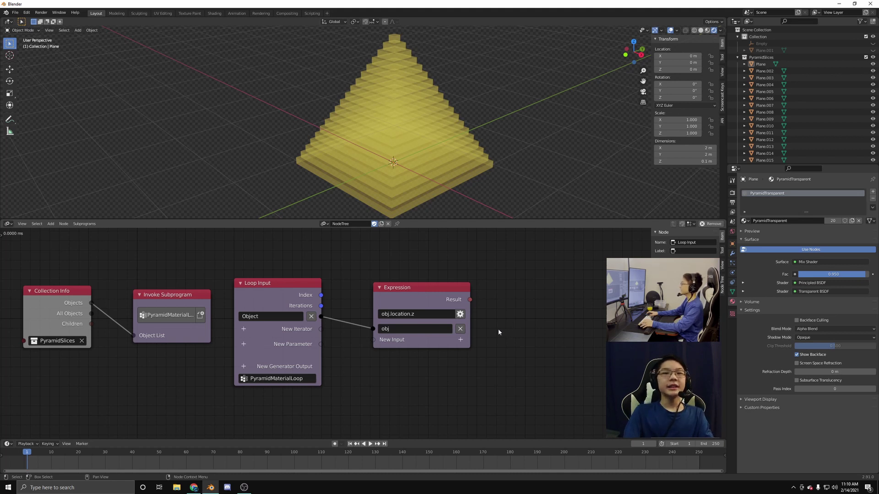
Add a Loop Viewer node with a new text block and connect the Expression's Result output to its Data input.
key("shift+a")
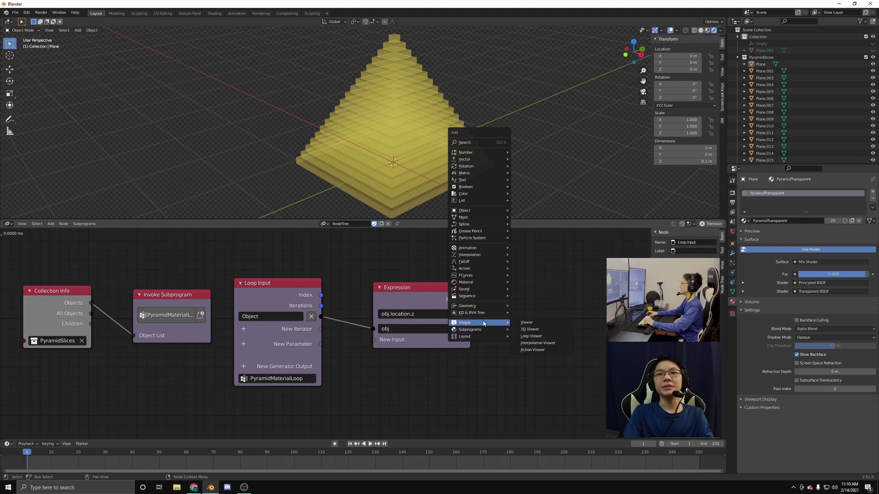
left_click(531, 336)
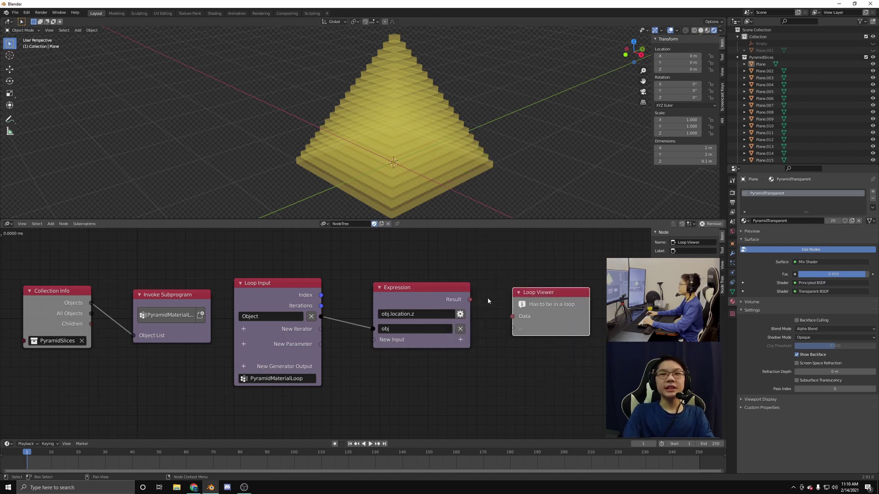
left_click_drag(471, 300, 540, 329)
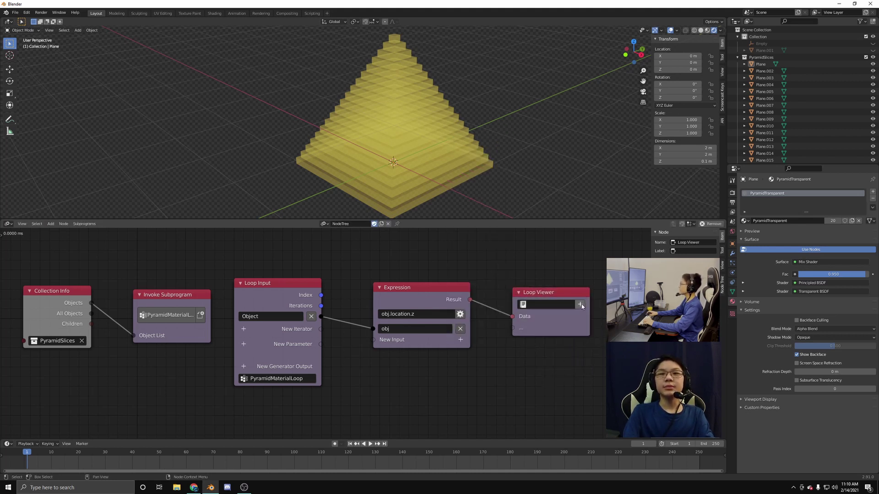
Change the Outliner area to a Text Editor and display the Loop Viewer text in it.
left_click(736, 22)
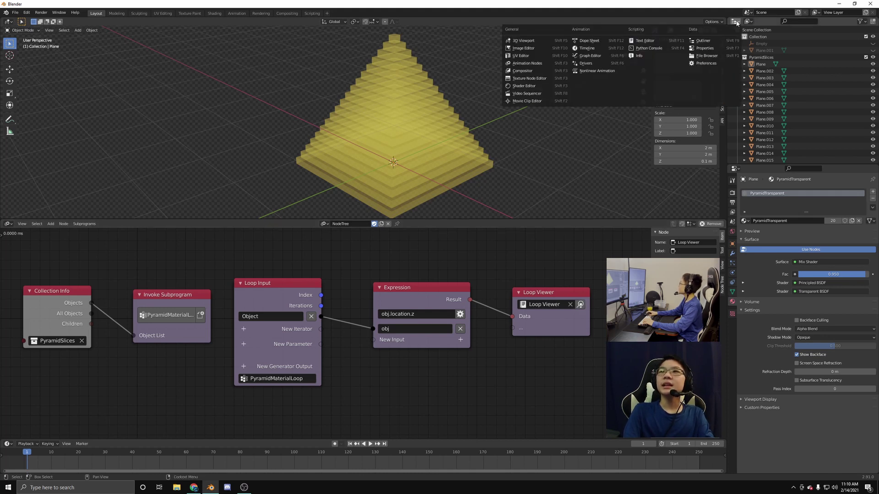
left_click(659, 40)
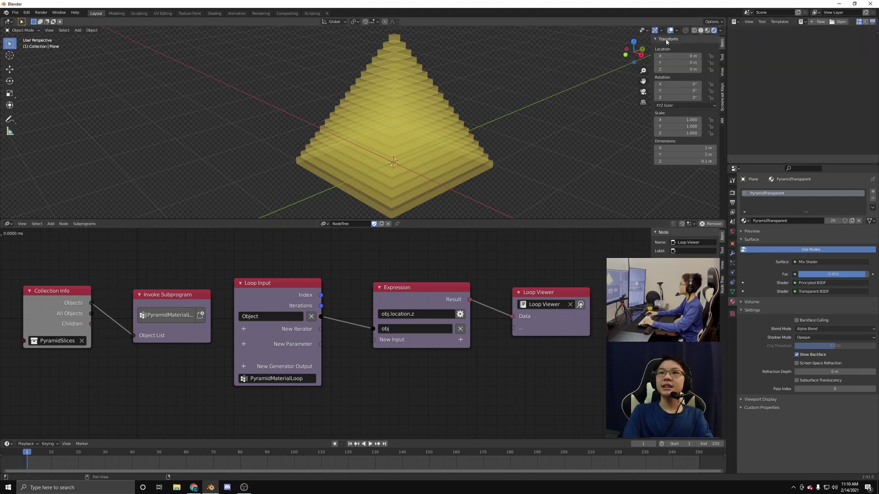
left_click(802, 22)
left_click(761, 31)
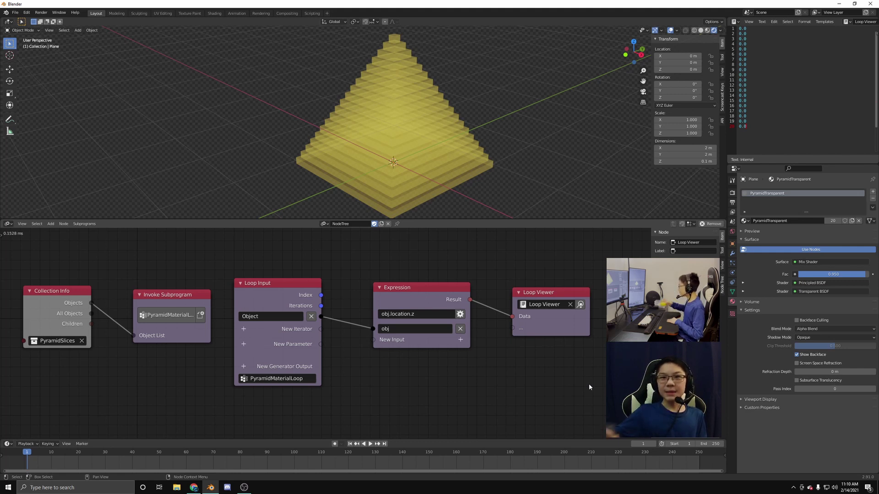
Select a lower pyramid slice to check its location and change the Text Editor area back to the Outliner.
left_click(407, 163)
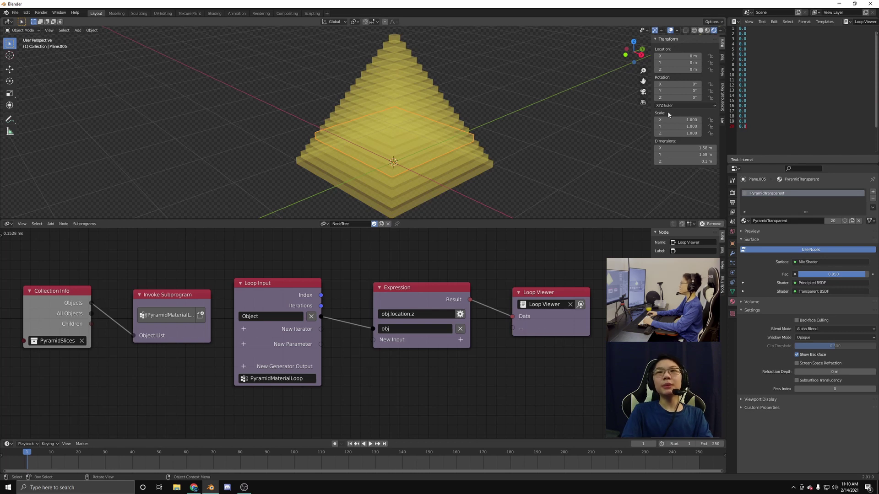
left_click(735, 21)
left_click(711, 42)
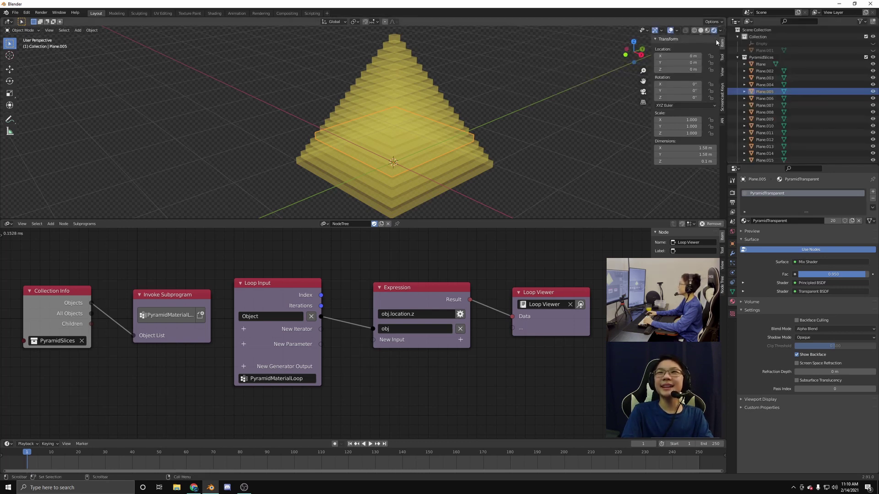
left_click(763, 57)
key("Delete")
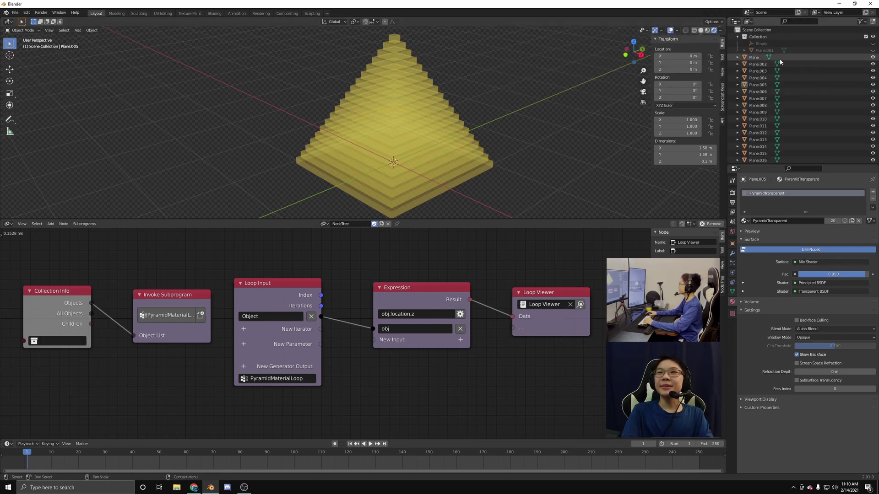
key("ctrl+z")
key("ctrl+z")
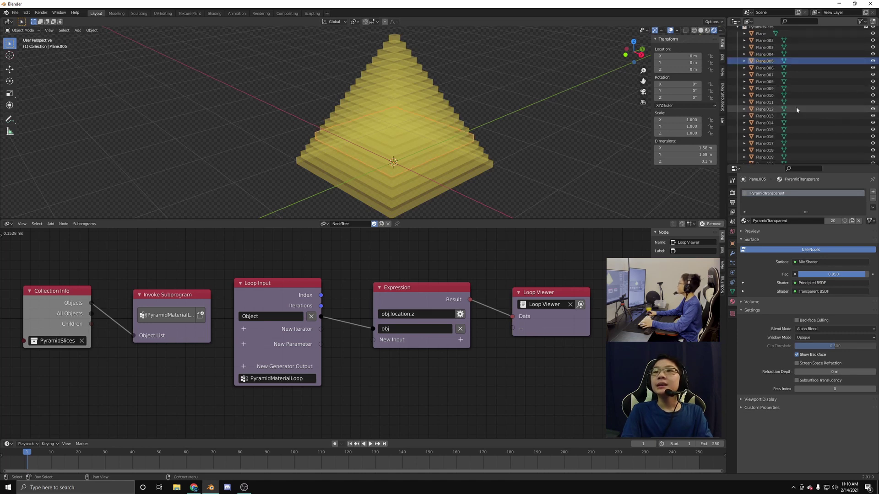
Select all objects in the PyramidSlices collection and set their origins with Origin to Geometry.
right_click(760, 57)
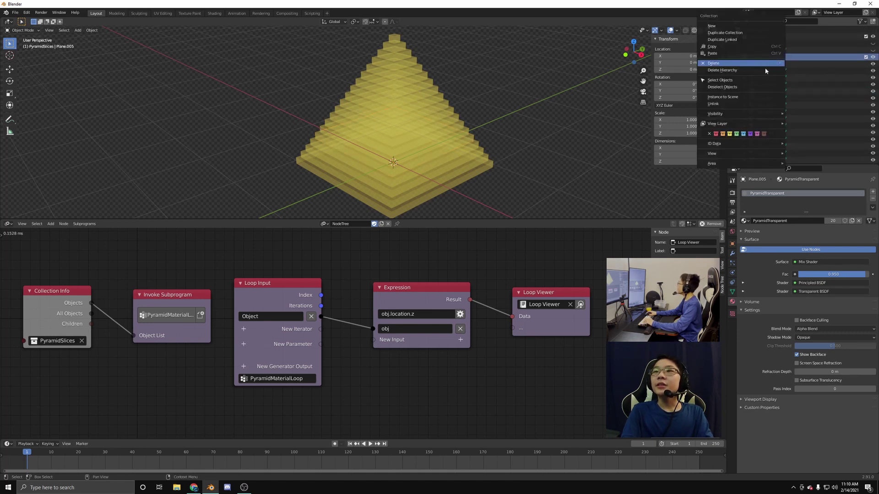
left_click(736, 80)
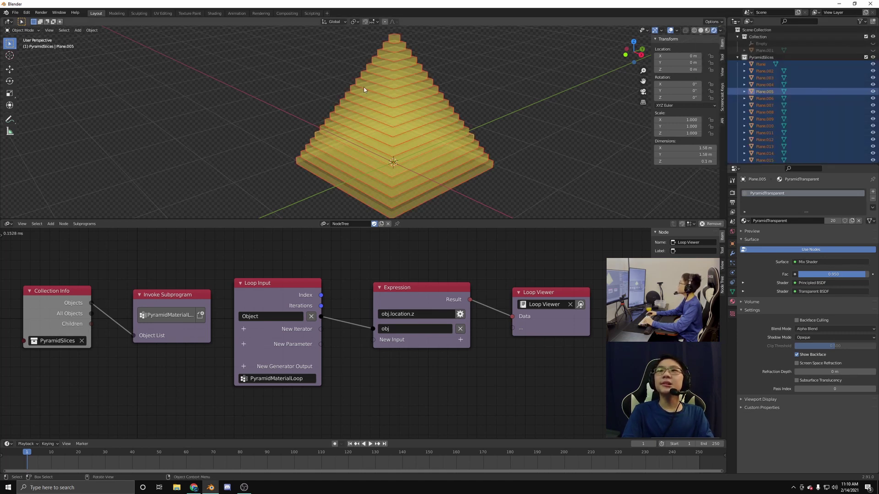
left_click(92, 30)
mouse_move(117, 45)
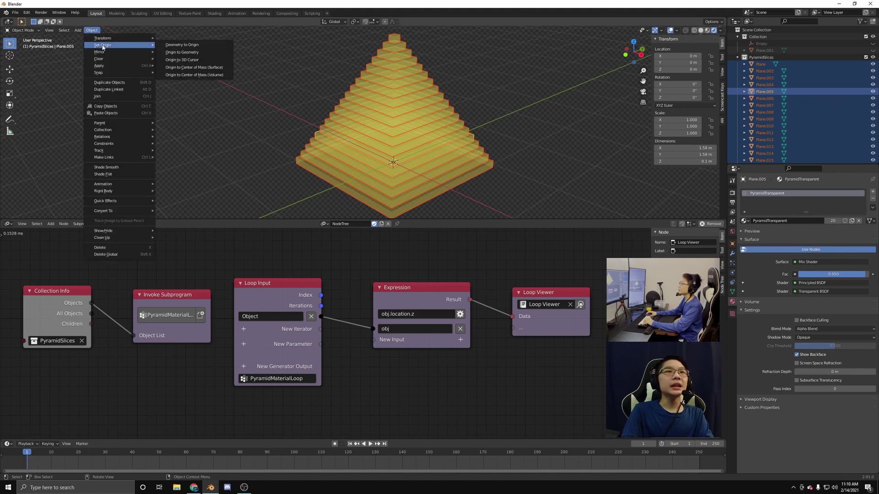
left_click(188, 53)
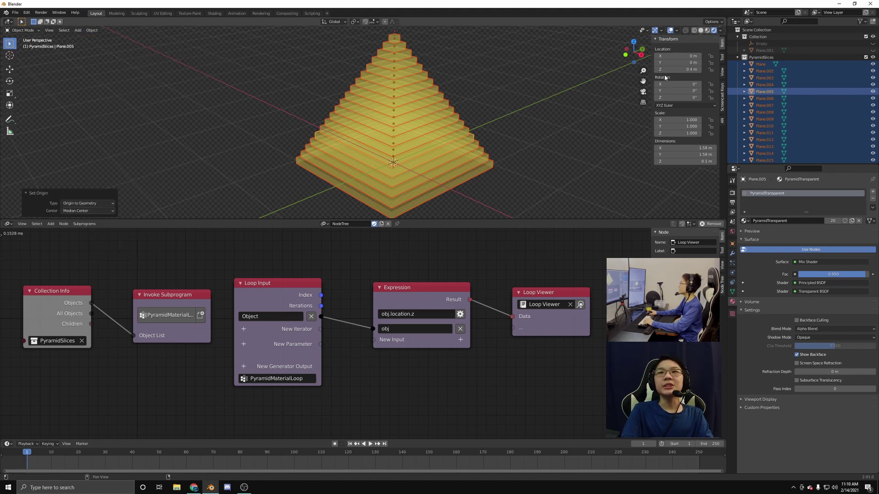
Change the Outliner area to the Text Editor to view the Loop Viewer output, and deselect the slices.
left_click(738, 23)
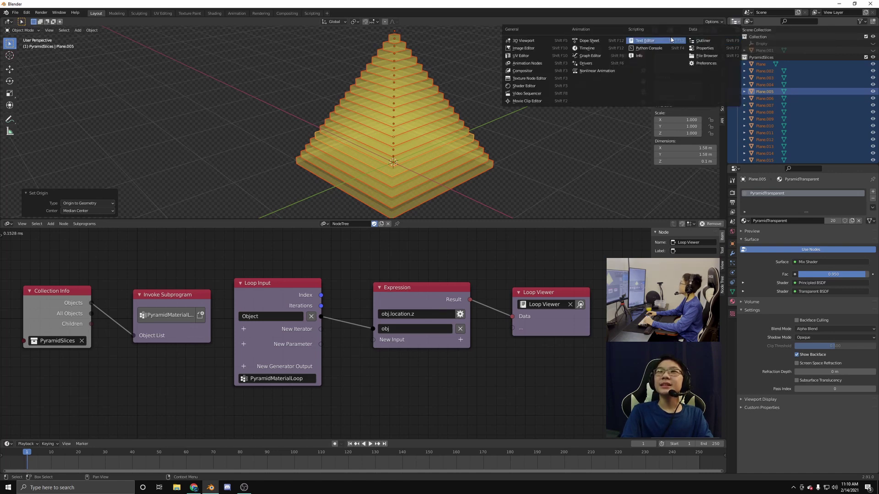
left_click(692, 41)
left_click(575, 156)
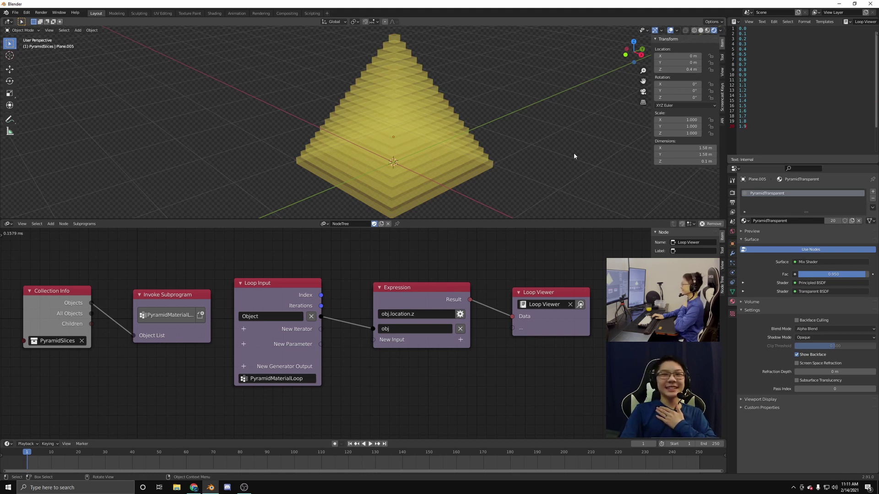
Multiply the Expression node's formula by 10 and wrap it in rounding, giving round(obj.location.z*10).
left_click(429, 315)
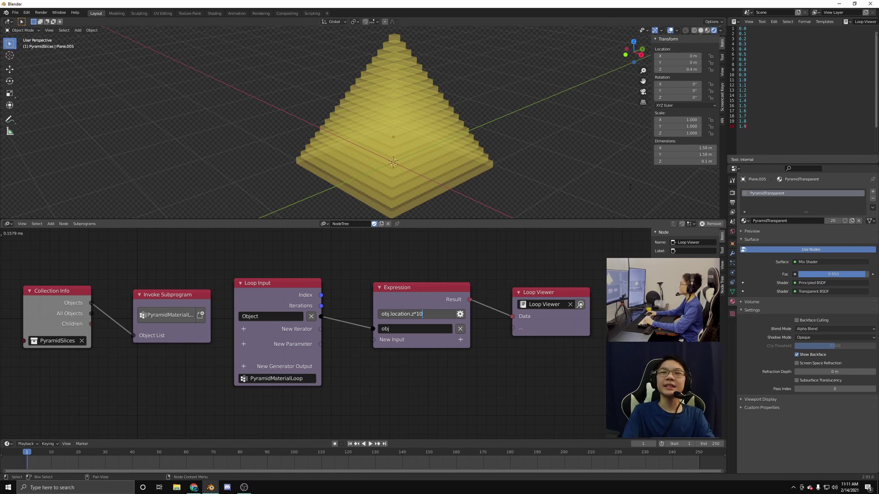
key("Return")
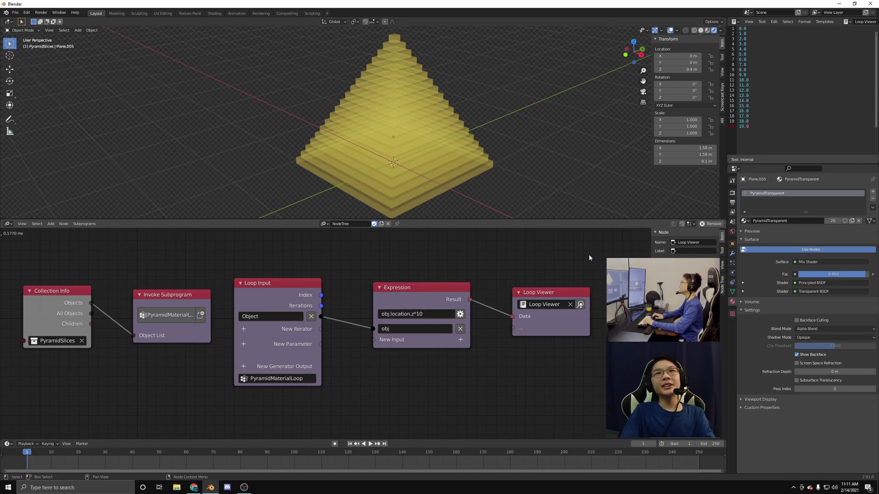
left_click(433, 314)
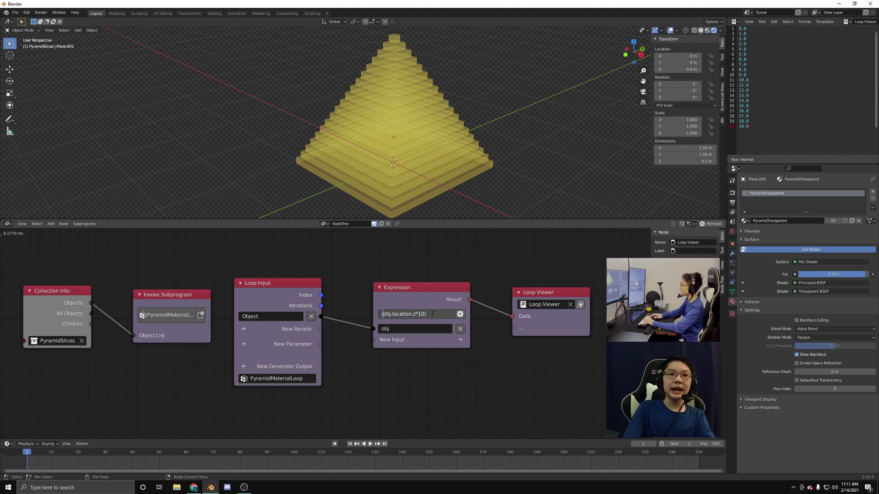
key("Return")
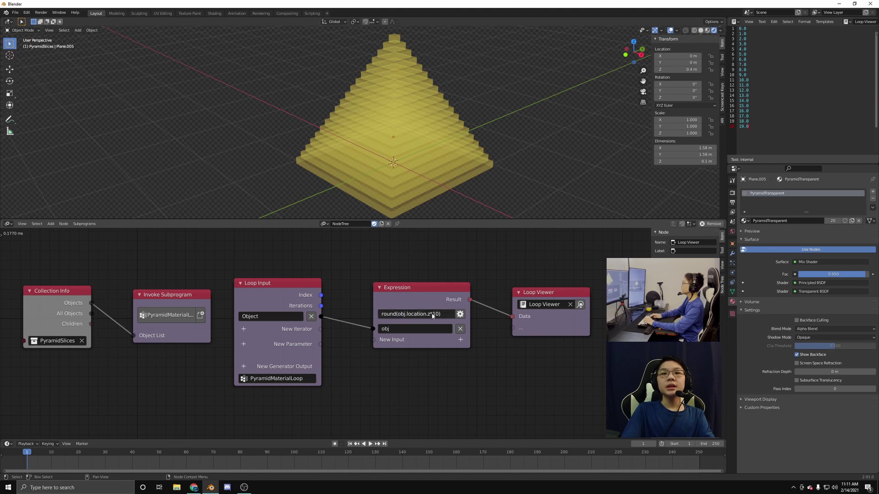
key("Right")
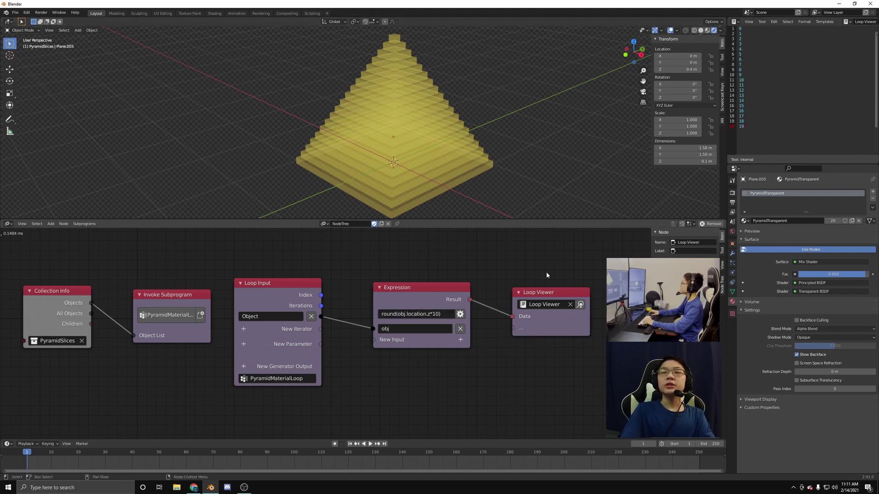
Go to frame 6 and examine the slice numbers in the Loop Viewer text against the frame number.
key("Left")
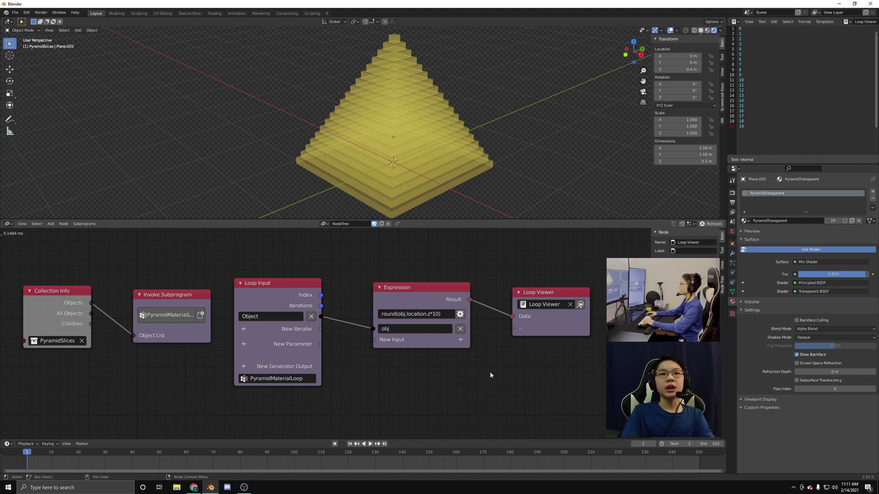
left_click(40, 452)
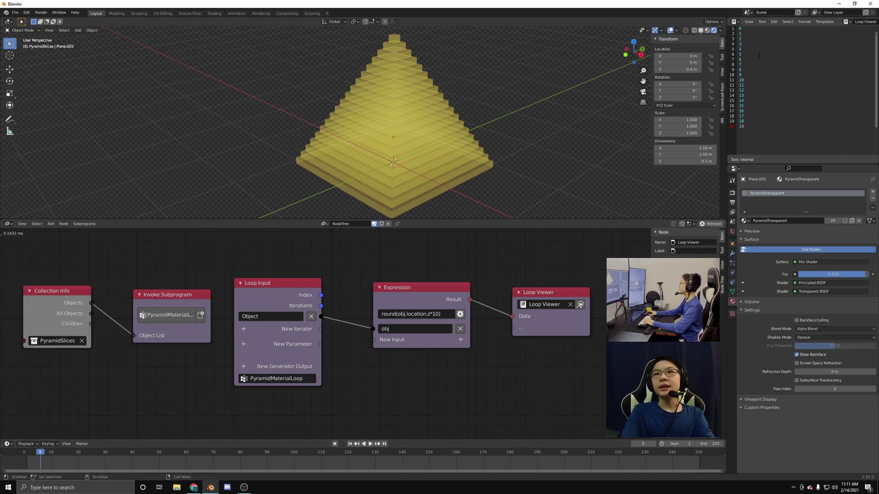
left_click_drag(740, 28, 759, 54)
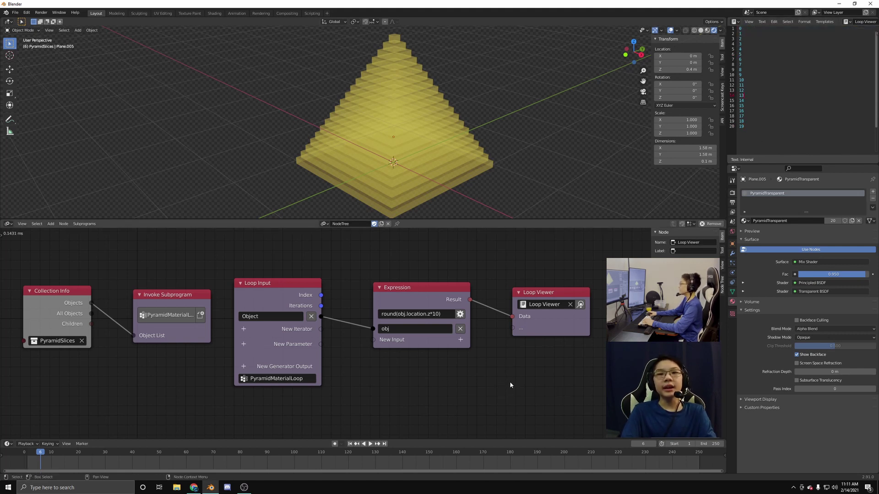
Add a Time Info node and place it below the Loop Input node.
key("shift+a")
left_click(408, 198)
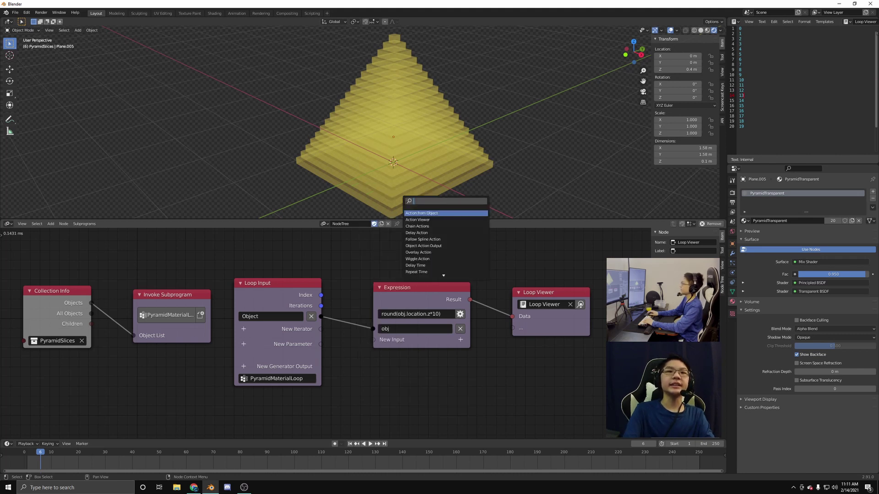
type("time")
key("Return")
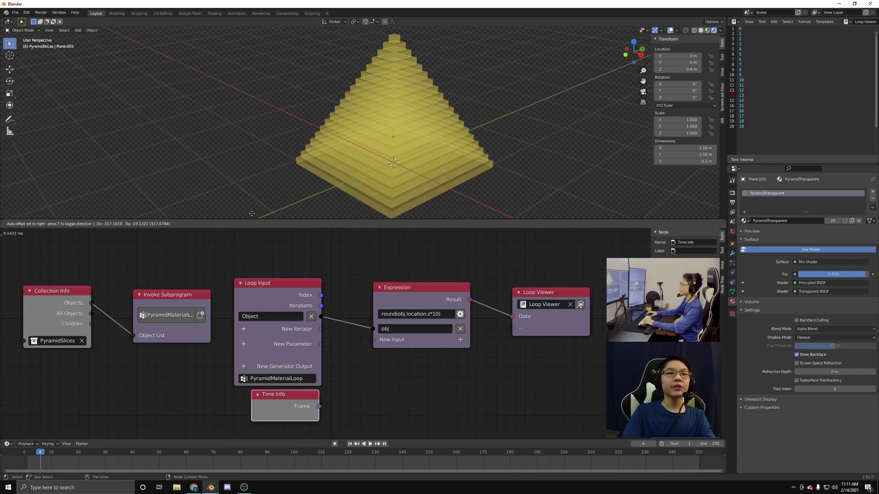
left_click(249, 218)
Connect the Time Info frame to the Expression node as input f, and extend the formula to round(obj.location.z*10)<f.
left_click_drag(317, 410, 384, 340)
left_click(409, 338)
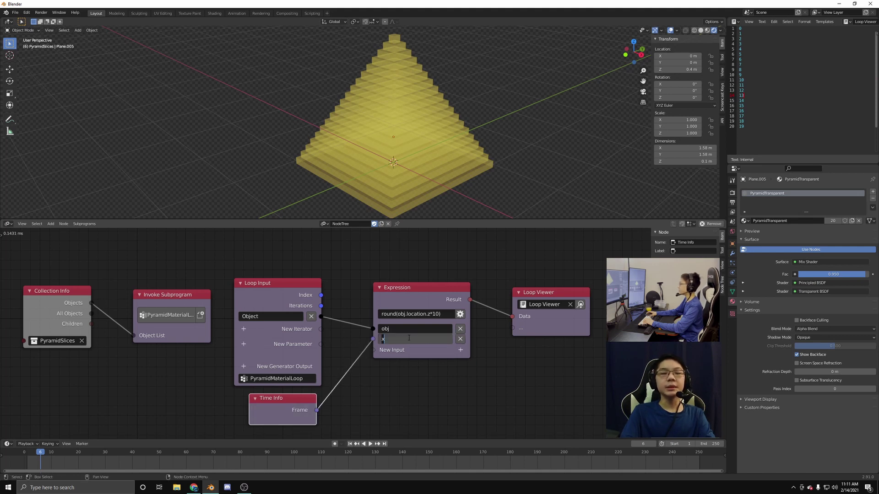
type("f")
key("Return")
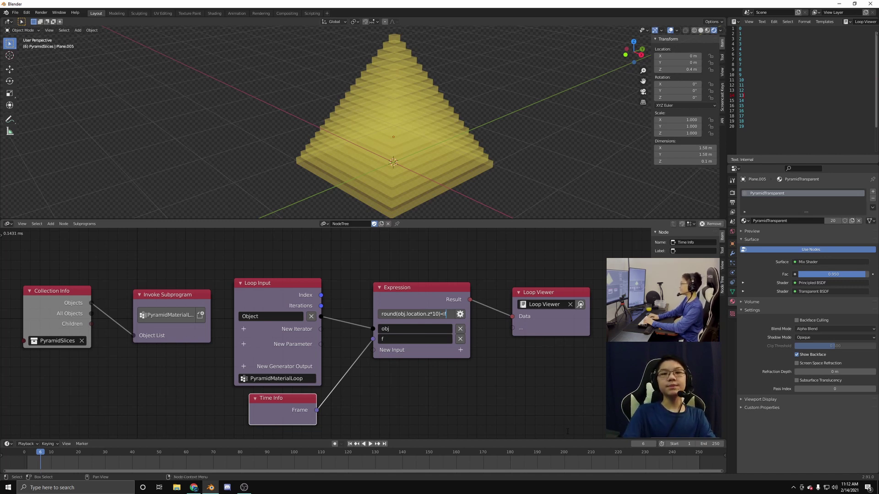
key("Return")
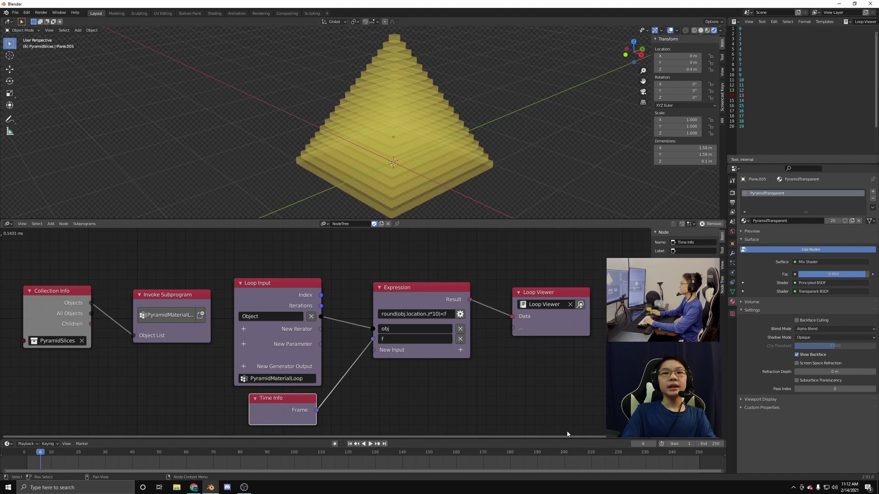
left_click(549, 391)
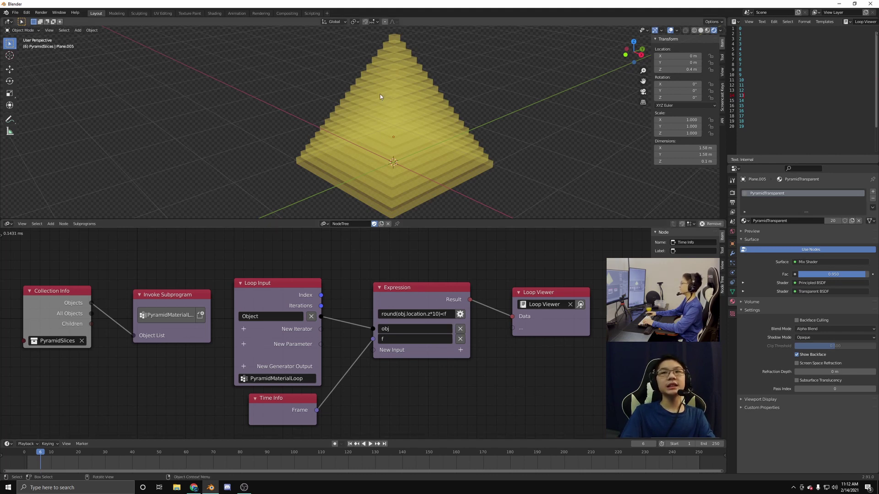
Examine the Loop Viewer's values at frames 0 and 1, and play the animation to frame 14.
key("shift+Left")
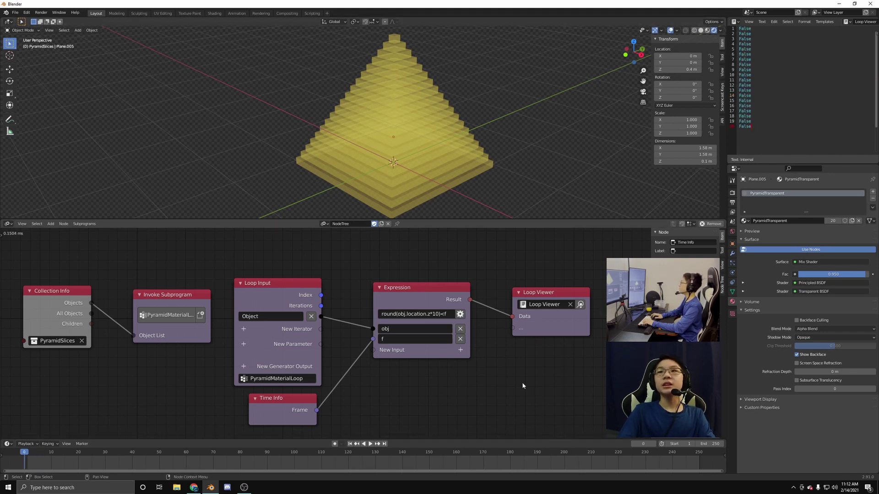
key("Right")
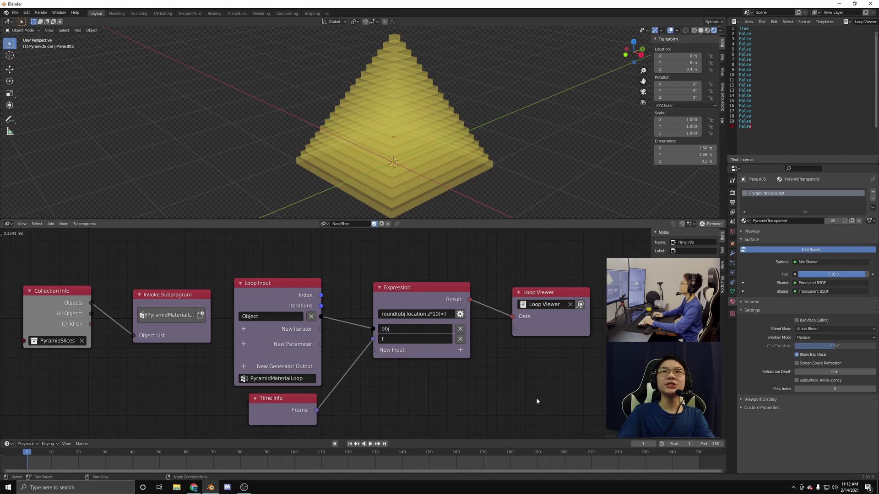
key("space")
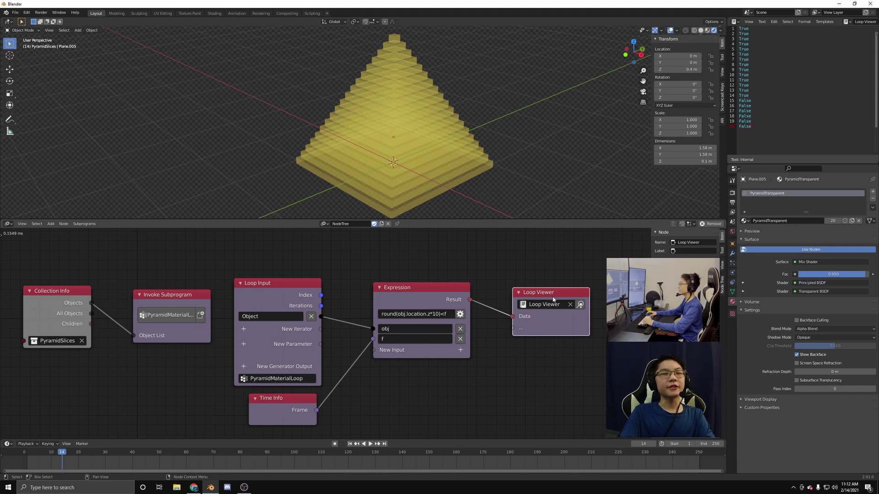
Delete the Loop Viewer node, and add a Create Material List node below the Expression node.
key("x")
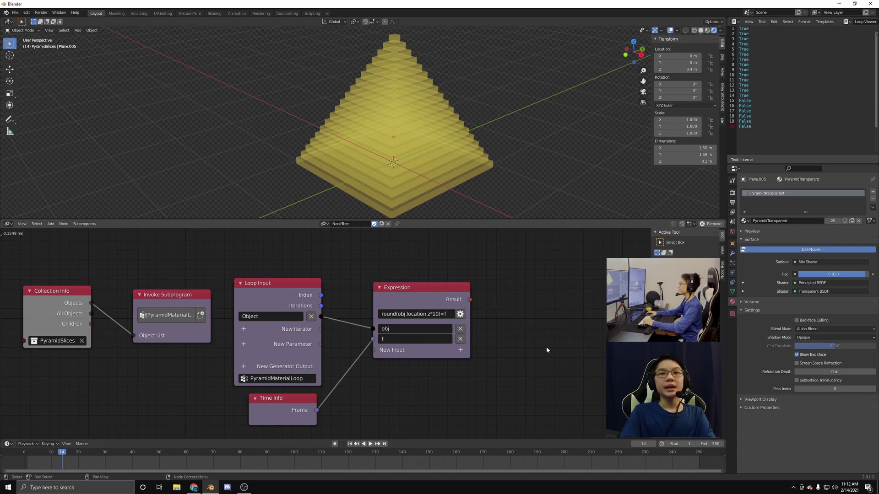
mouse_move(546, 347)
middle_mouse_down()
mouse_move(527, 346)
mouse_move(538, 347)
middle_mouse_up()
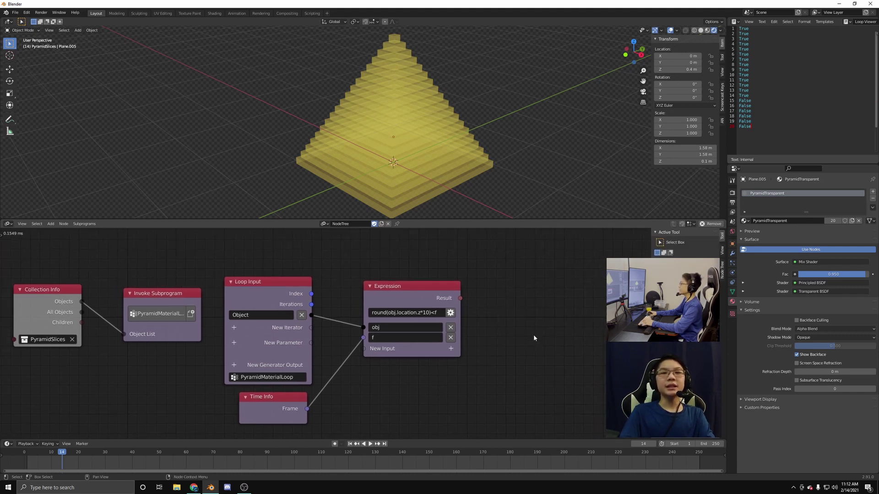
key("ctrl+a")
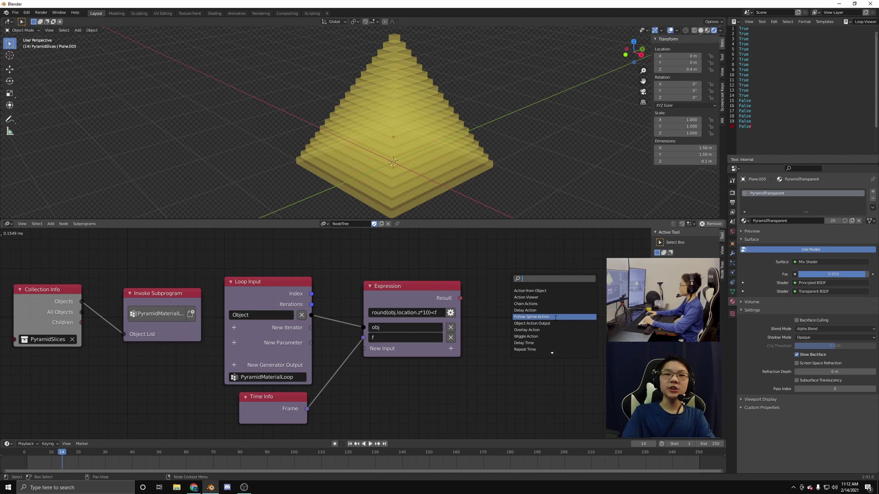
type("mat")
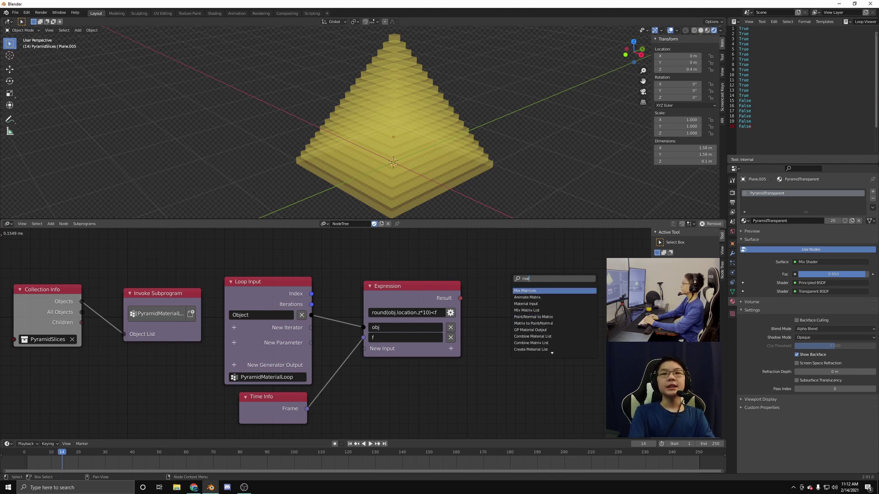
type("erial list")
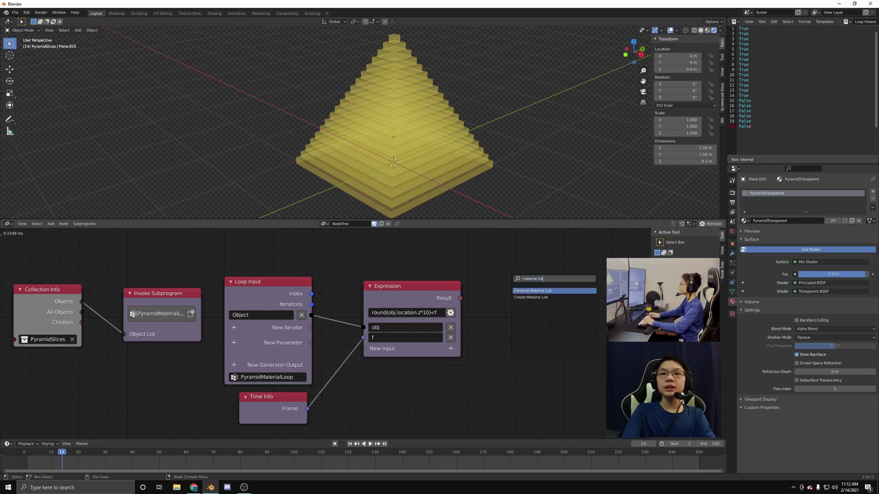
key("Down")
key("Return")
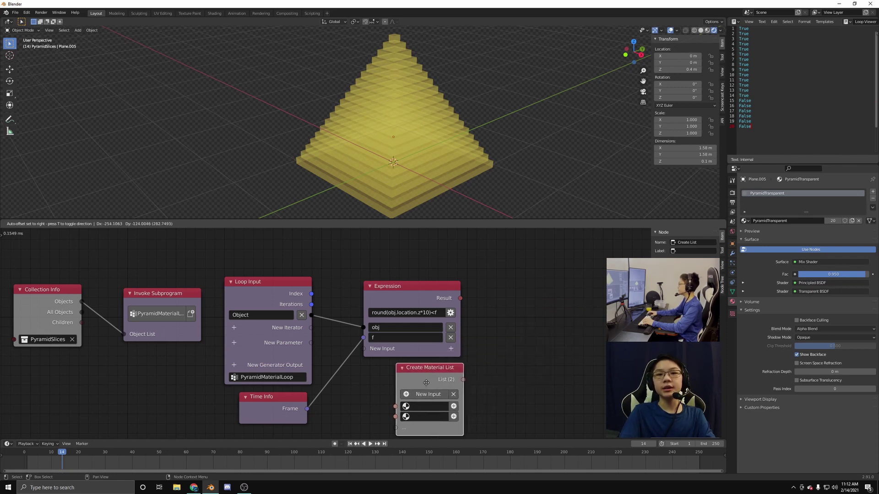
left_click(419, 385)
scroll(451, 386, "down", 2)
middle_click_drag(448, 371, 451, 370)
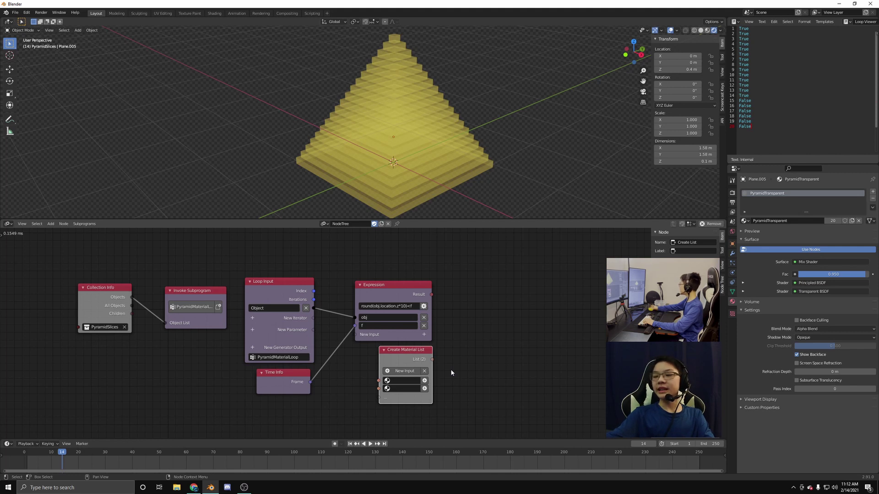
Set the material list's first entry to PyramidTransparent and its second entry to Pyramid.
left_click(412, 380)
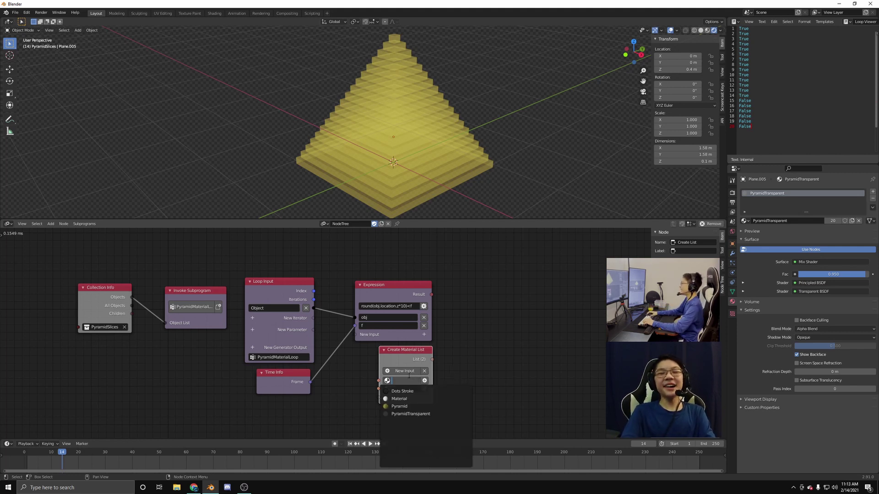
left_click(399, 414)
left_click(399, 389)
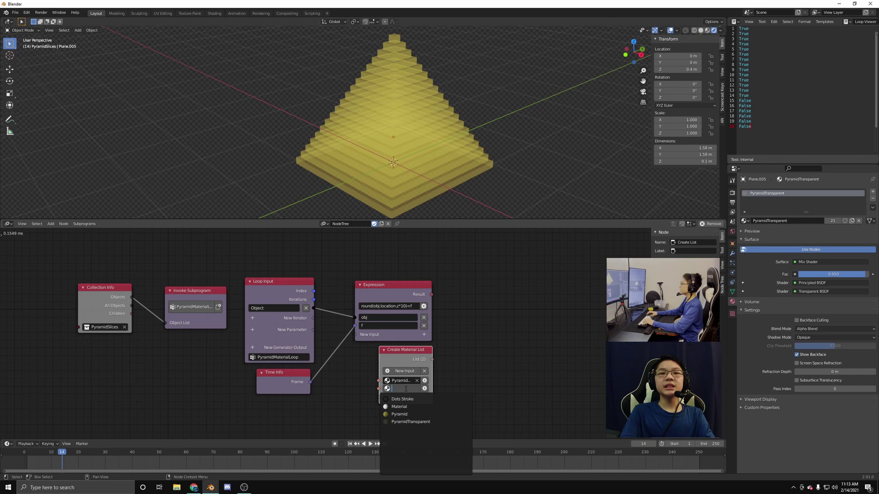
left_click(405, 414)
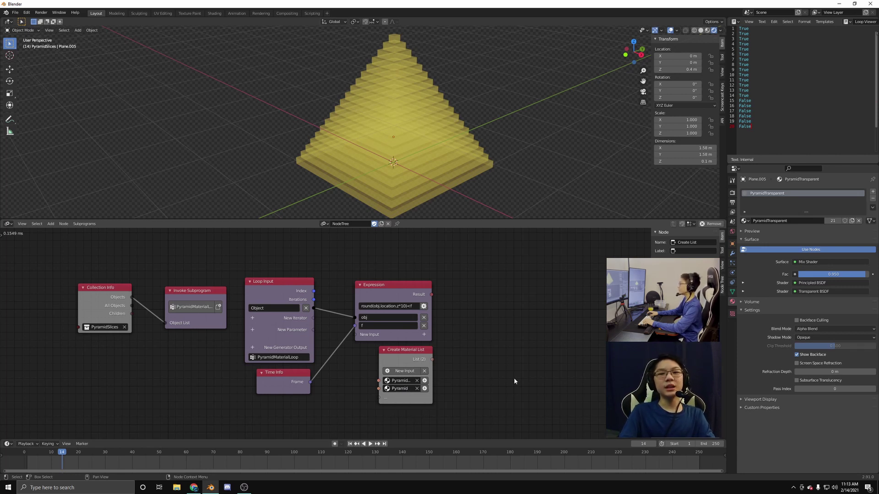
Add a Get List Element node beside the Expression node, and change the Text Editor area back to the Outliner.
key("shift+a")
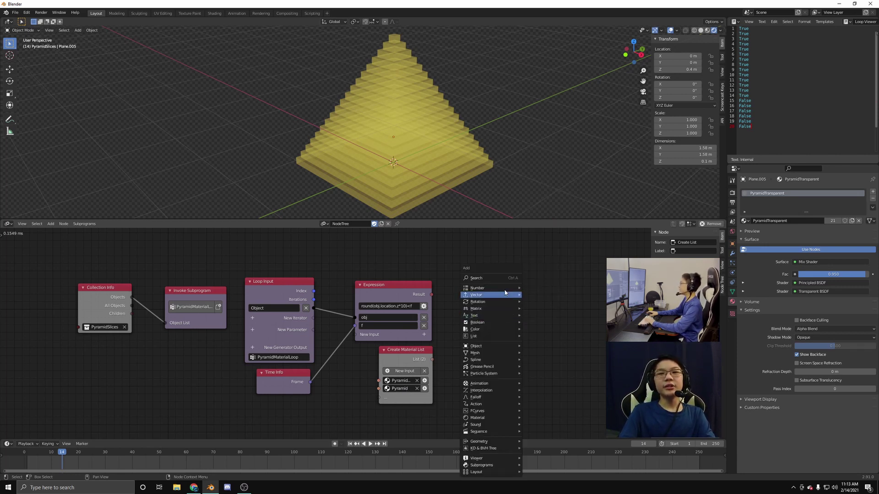
left_click(502, 281)
type("get")
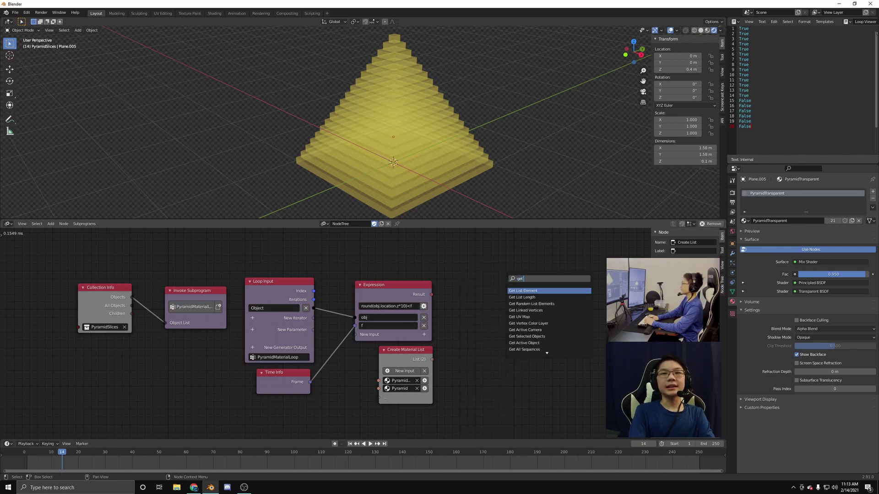
key("Return")
left_click(466, 244)
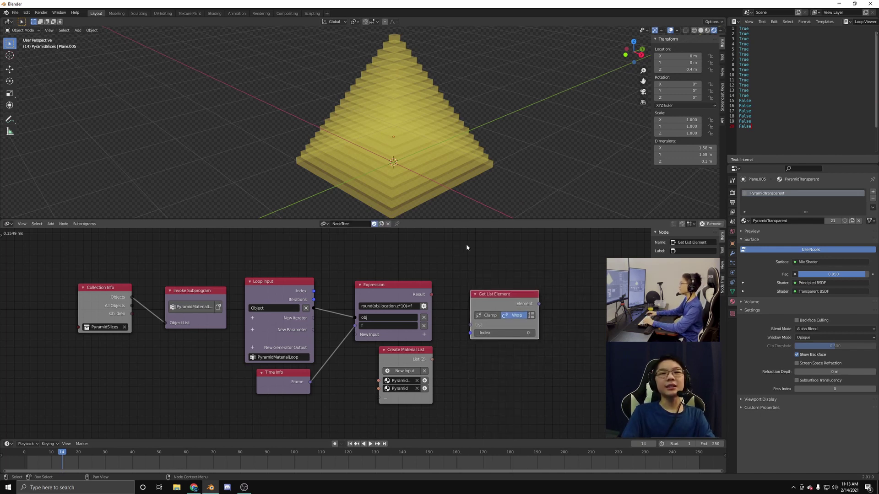
left_click(734, 22)
left_click(698, 31)
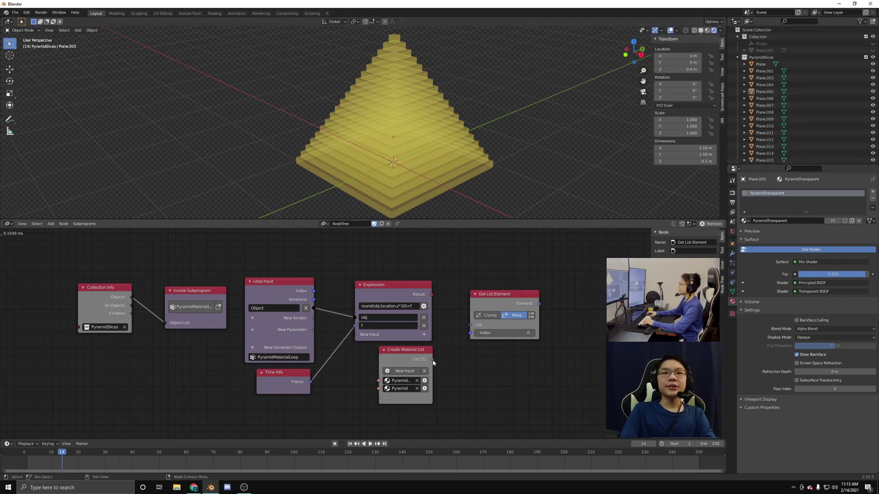
Connect the material list to the Get List Element node's List input and the Expression result to its Index input.
left_click_drag(433, 361, 470, 325)
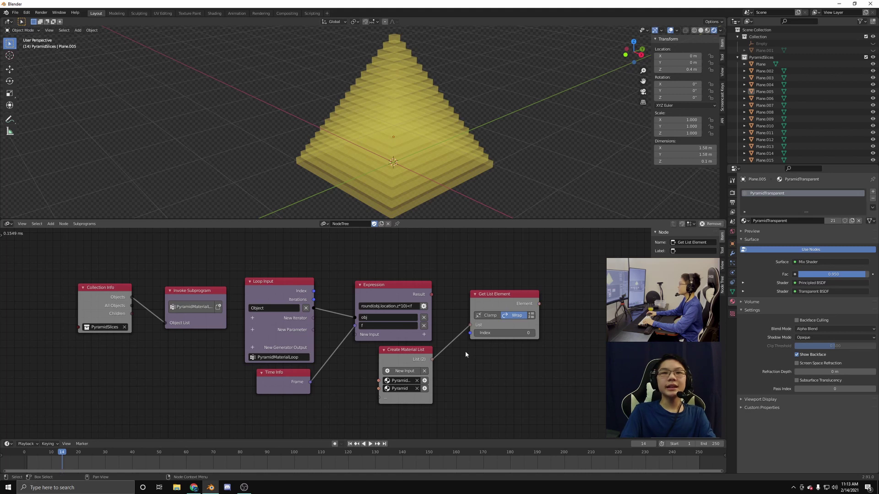
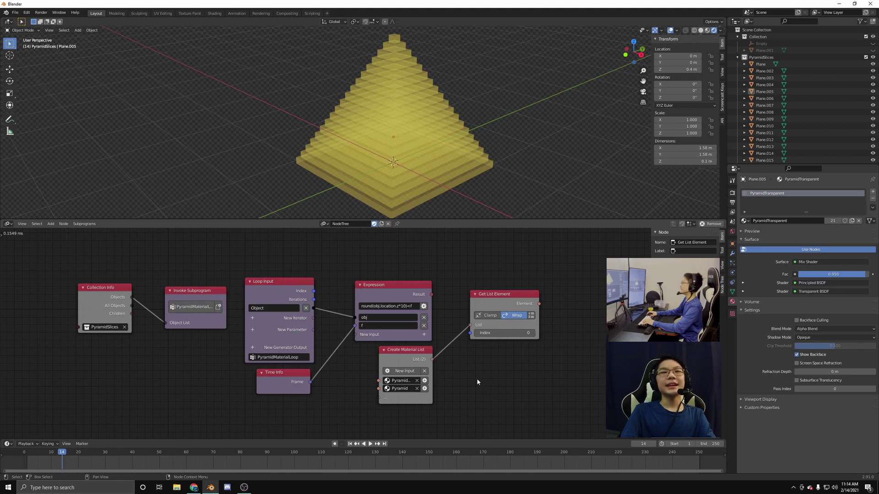
left_click(432, 297)
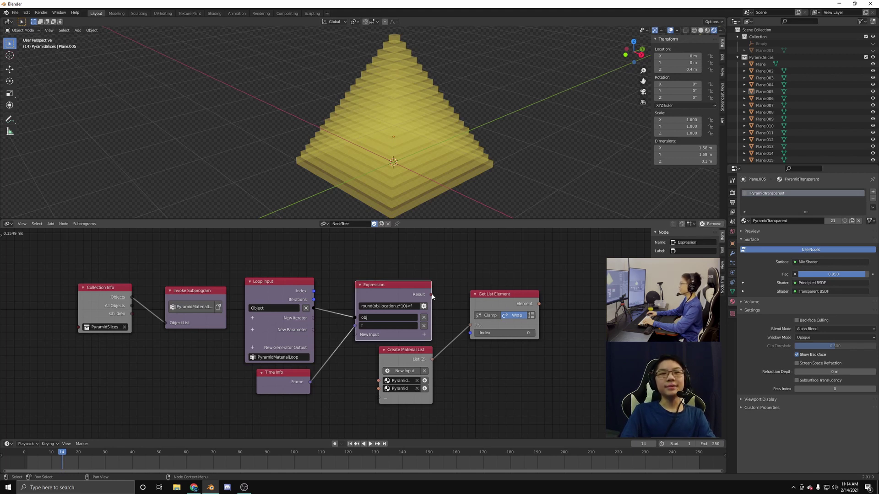
left_click_drag(469, 334, 470, 333)
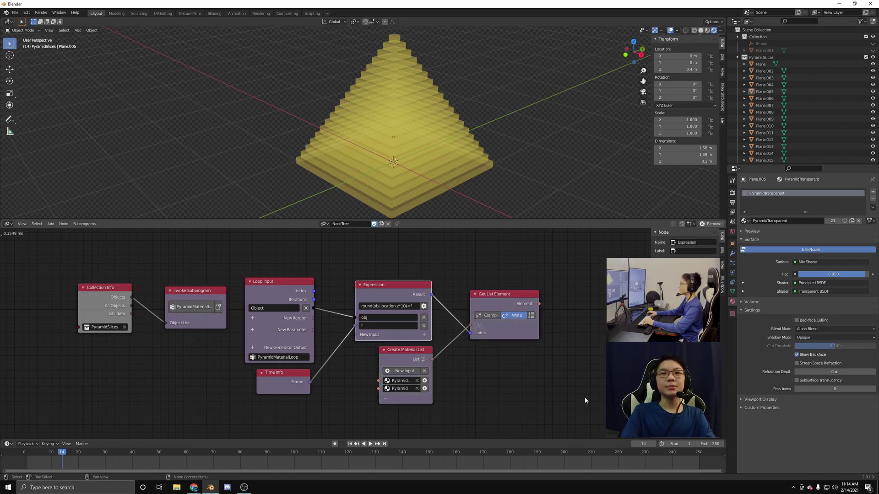
Step the timeline back to frame 8.
key("Left")
key("Left")
key("Left")
key("Left")
key("Left")
key("Left")
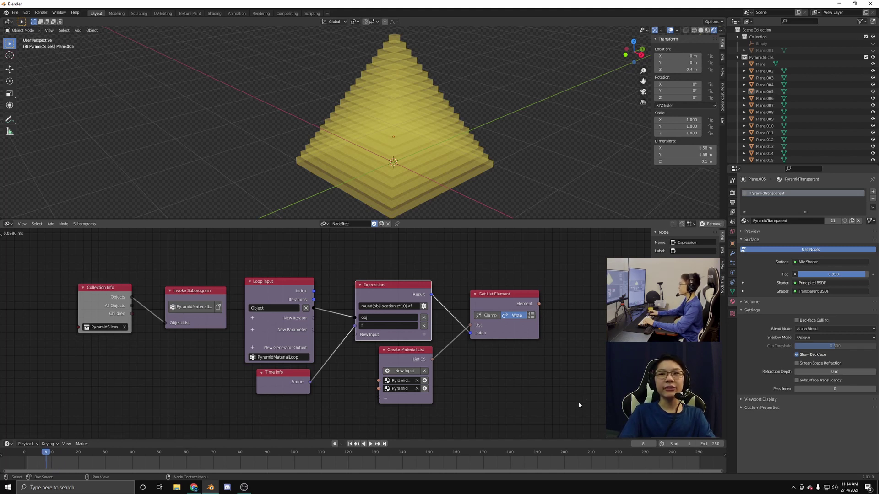
Add an Object Material Output node and place it beside the Get List Element node.
key("shift+a")
type("a")
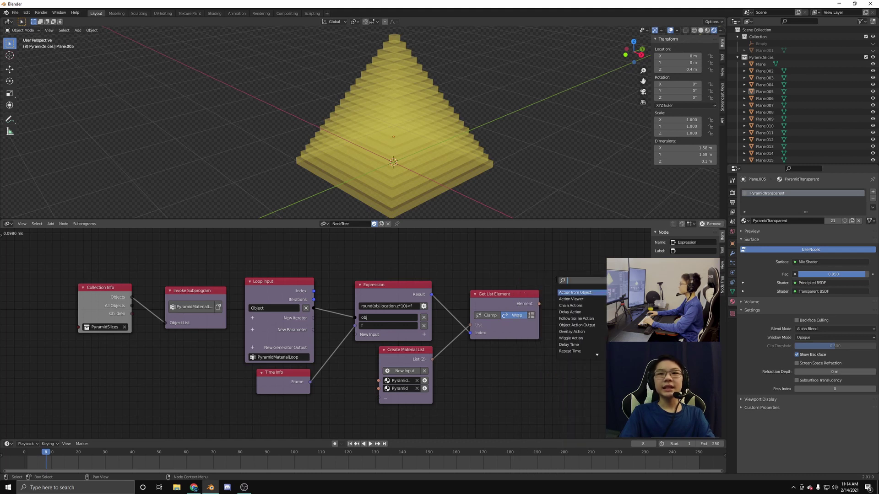
key("BackSpace")
type("material object")
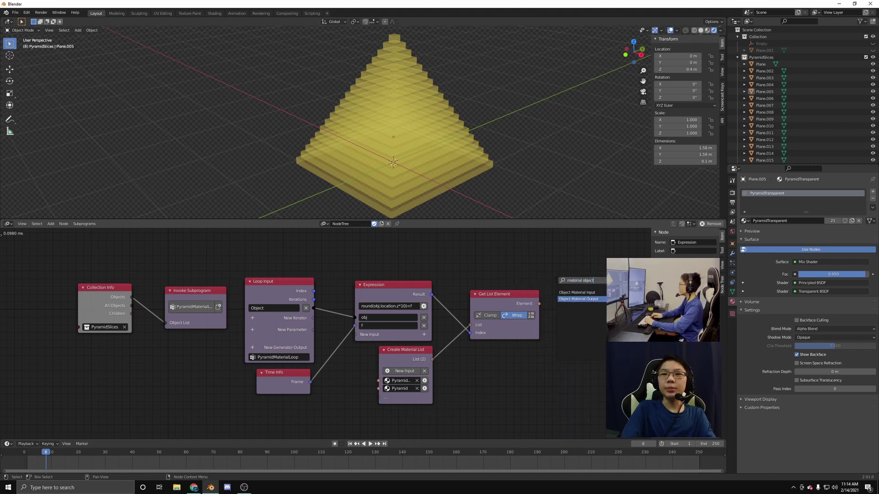
key("Down")
key("Return")
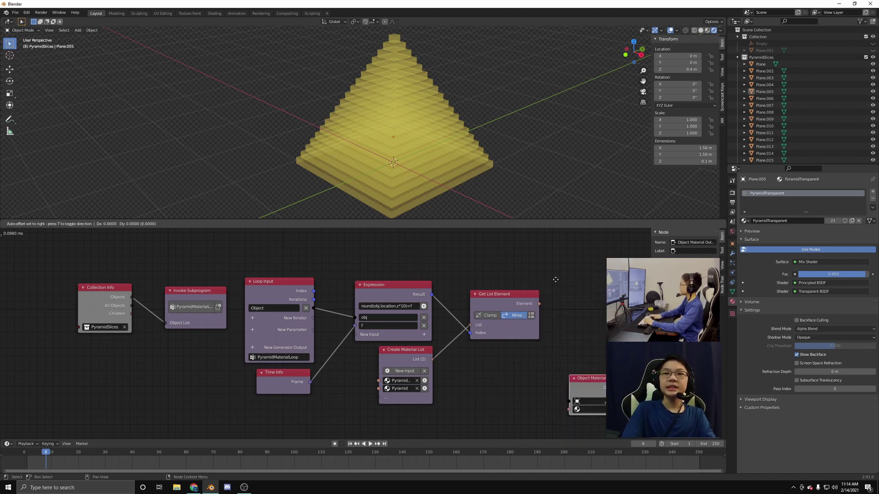
left_click(548, 404)
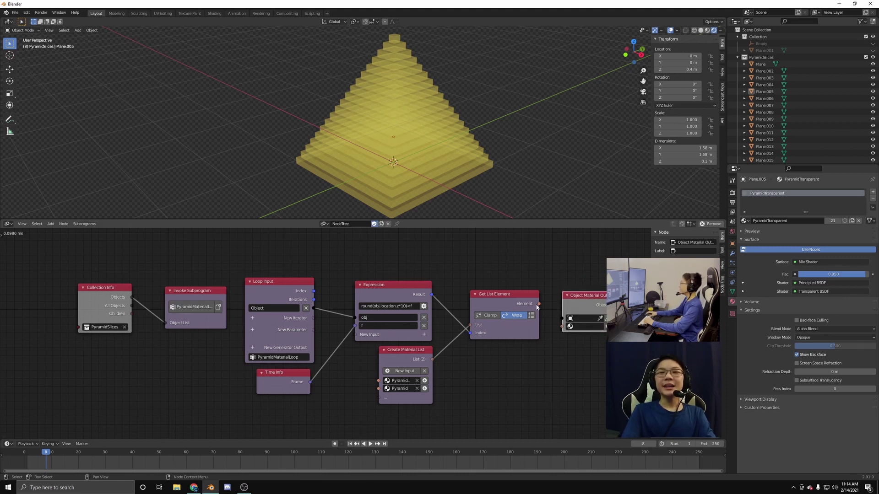
Connect the Get List Element output to the Object Material Output's Material input and the Loop Input's Object to its Object input.
left_click_drag(540, 304, 562, 327)
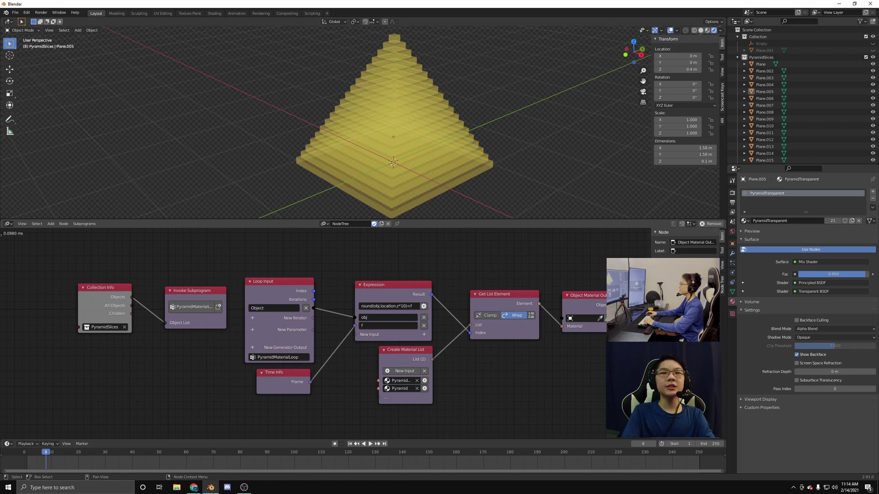
left_click_drag(313, 308, 561, 319)
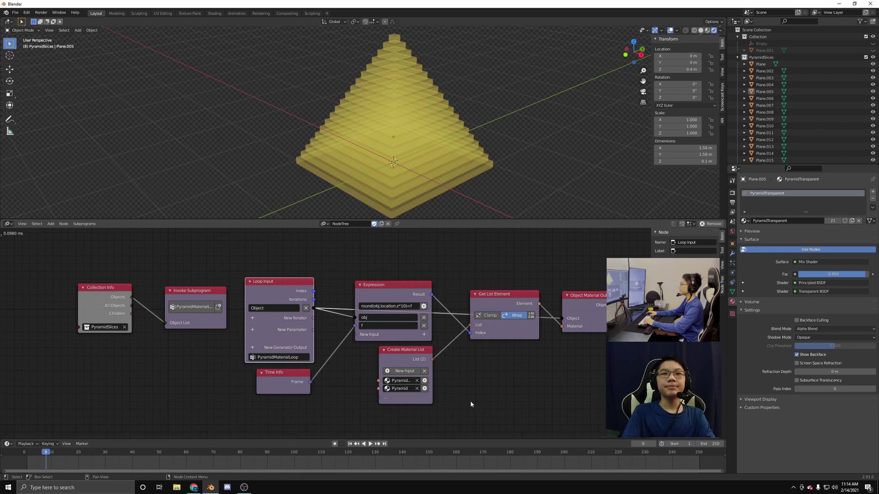
scroll(470, 400, "down", 1)
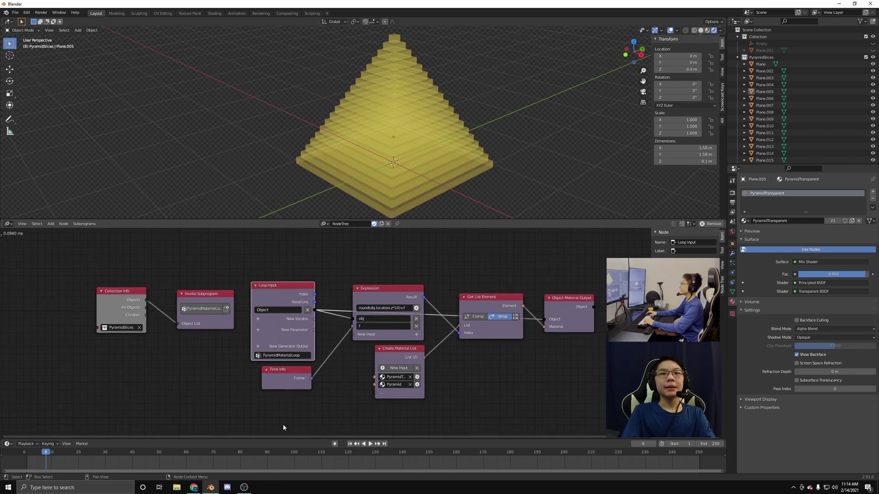
Step the timeline back to frame 0 and examine the pyramid slices' materials around the start.
key("Left")
key("Left")
key("Left")
key("Left")
key("Left")
key("Left")
key("Left")
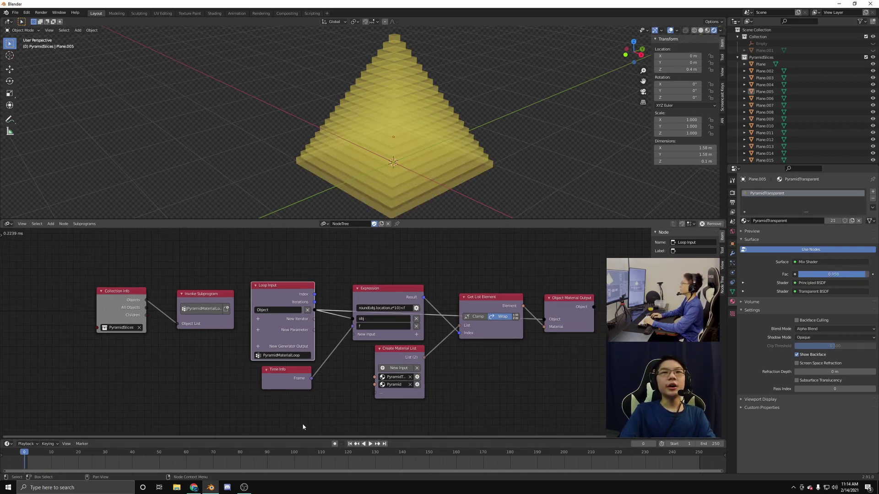
key("Right")
key("Left")
key("Left")
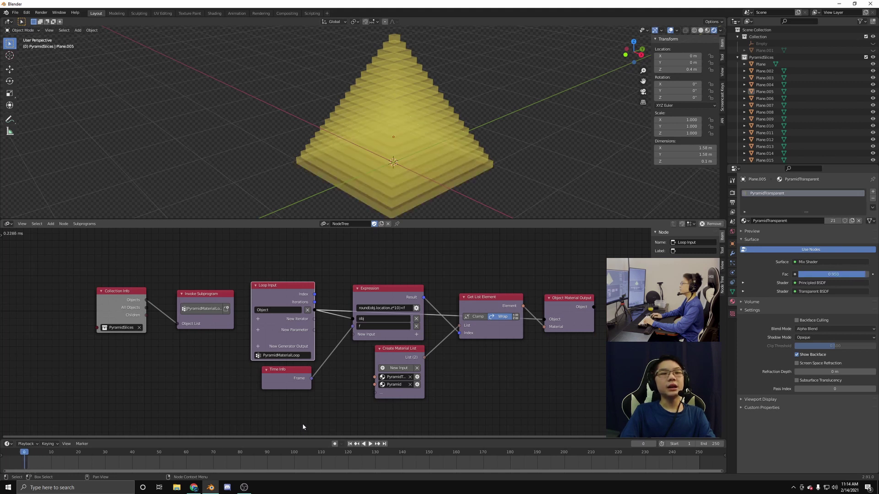
Advance the timeline to frame 8 and examine the pyramid slices' materials.
key("Right")
key("Right")
key("Right")
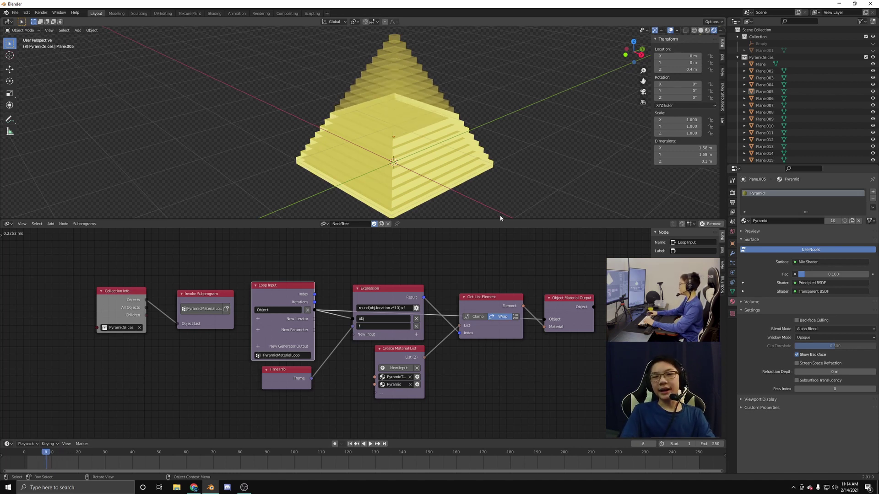
Add a mesh circle with 128 vertices to the scene.
middle_click_drag(486, 174, 552, 198)
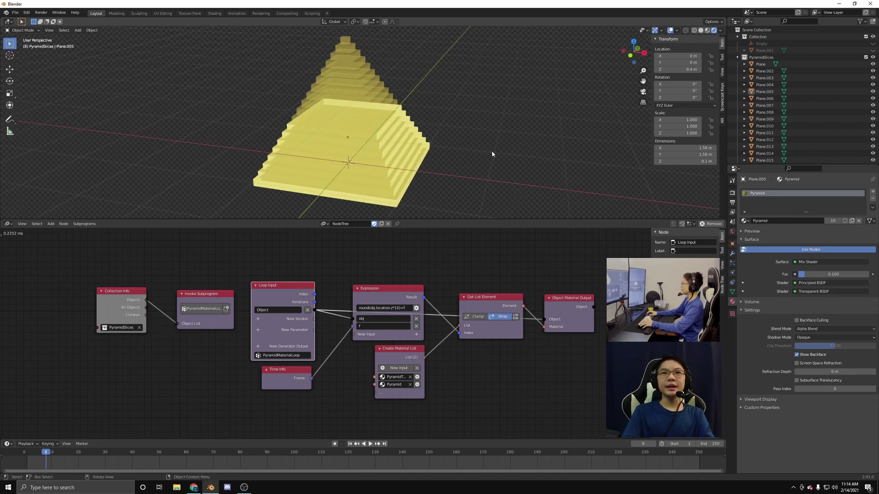
key("shift+a")
left_click(520, 167)
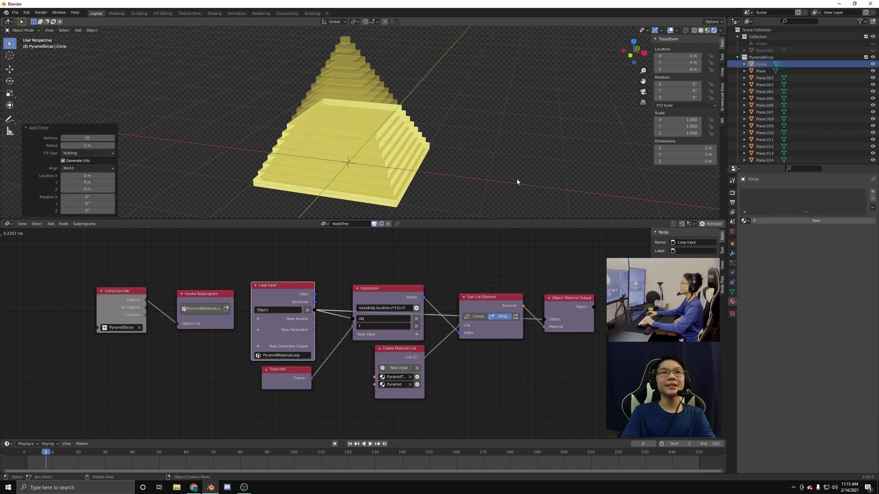
middle_click_drag(518, 181, 487, 177)
left_click(73, 138)
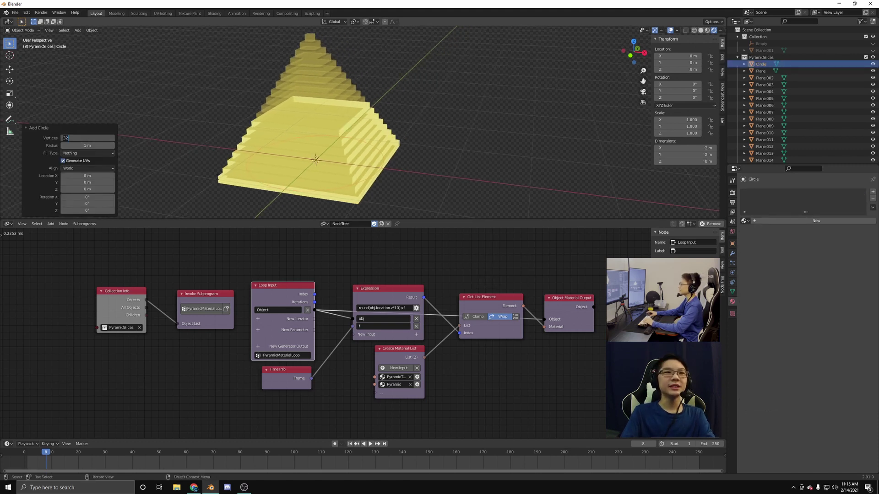
type("128")
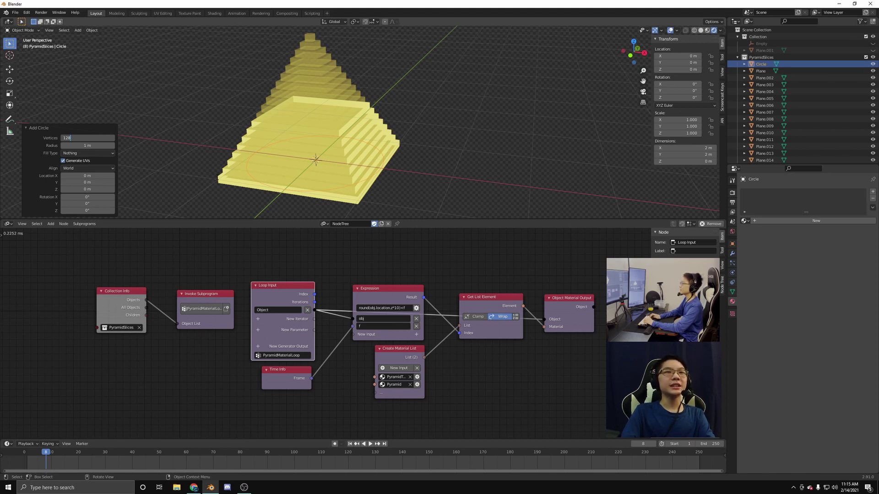
key("Return")
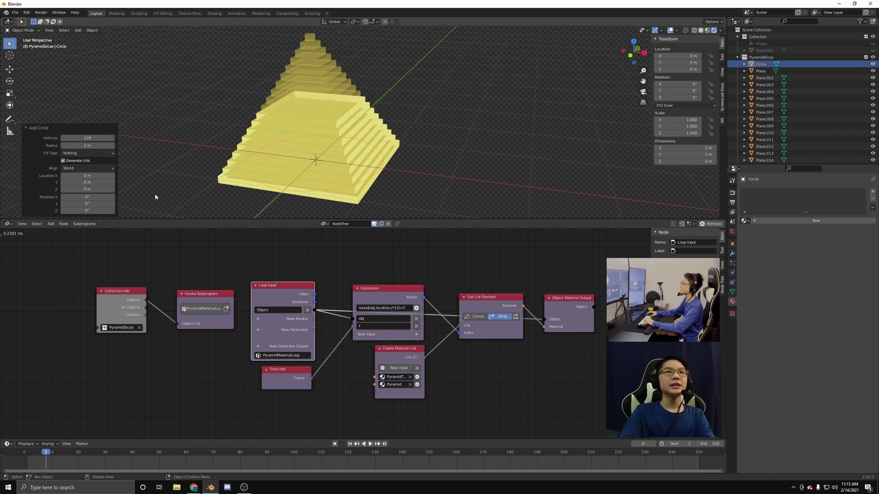
Set the new circle's X location to 3 m so it sits beside the pyramid.
left_click(91, 176)
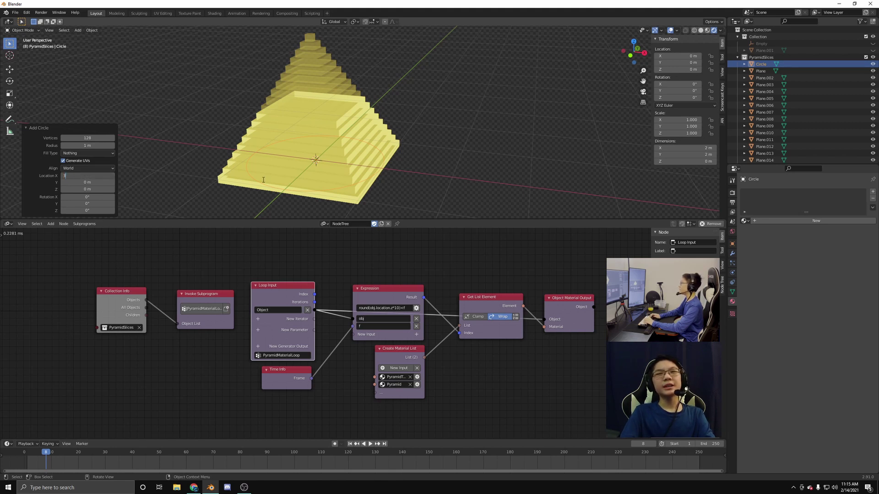
type("3")
key("Return")
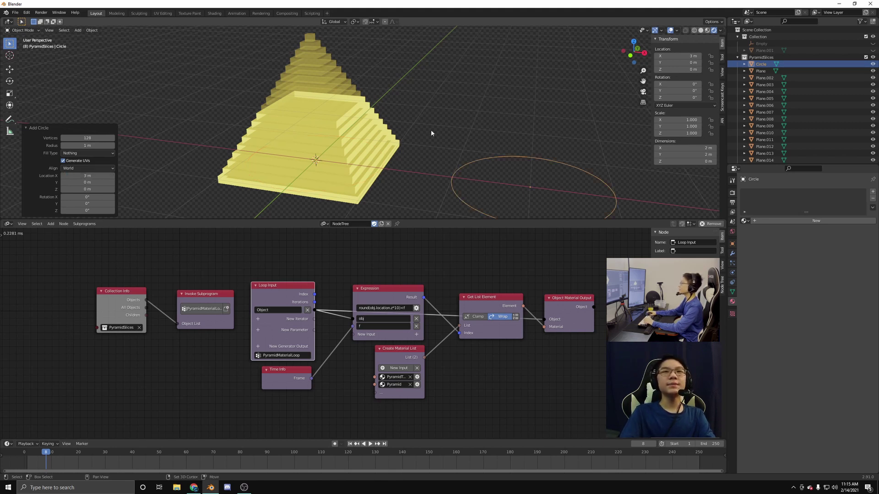
Fill the circle's outline with a face in Edit Mode and return to Object Mode.
middle_click_drag(430, 130, 387, 160)
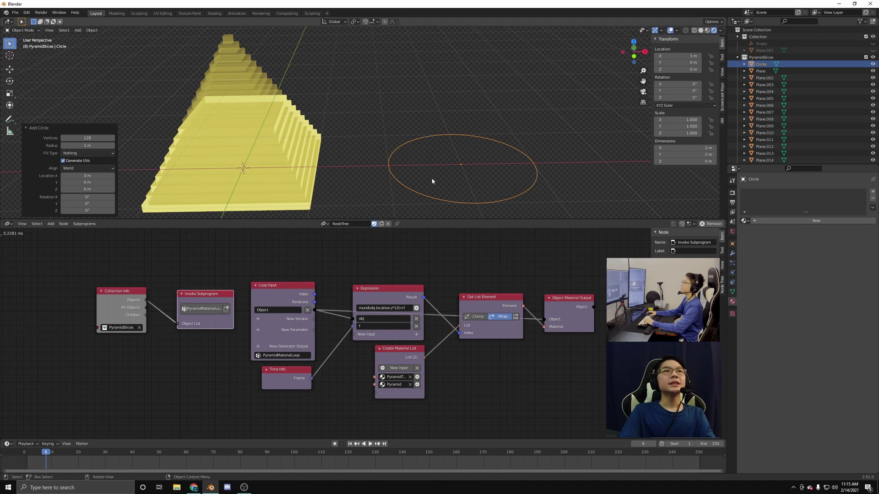
left_click(435, 192)
left_click(429, 197)
key("Tab")
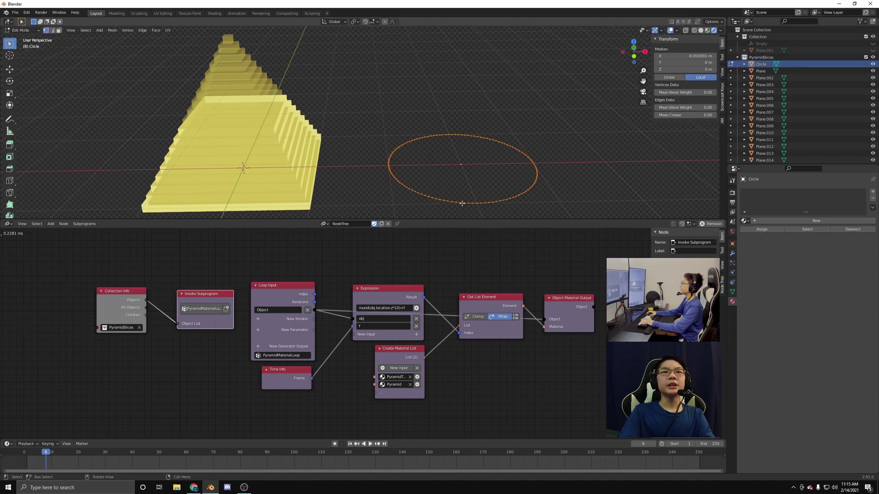
key("f")
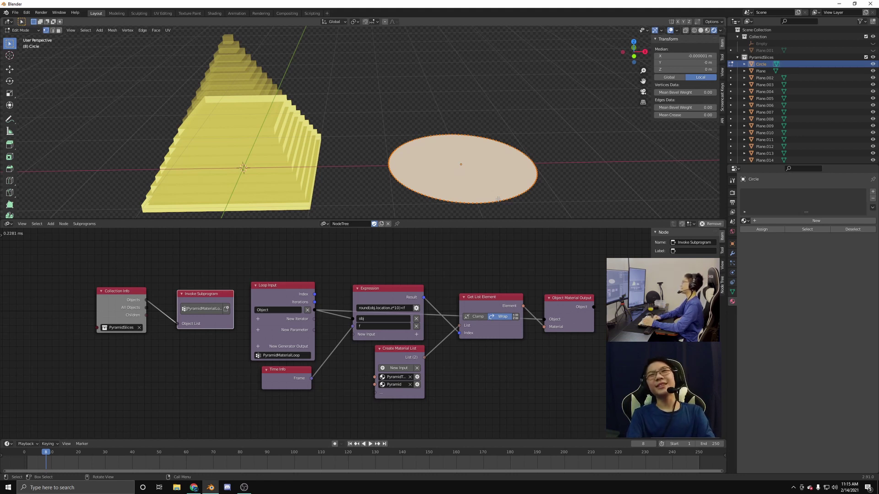
key("Tab")
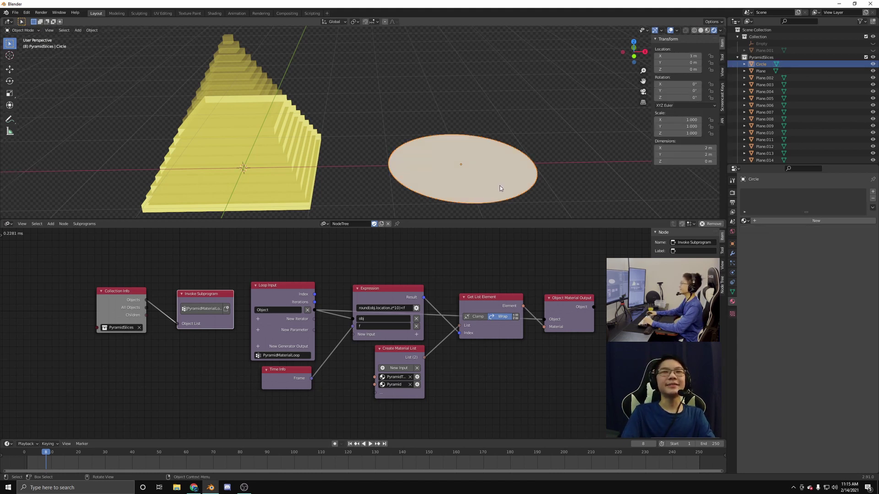
Add an Array modifier to the circle with a fixed count of 20.
middle_click_drag(479, 181, 482, 178, "shift")
left_click(732, 254)
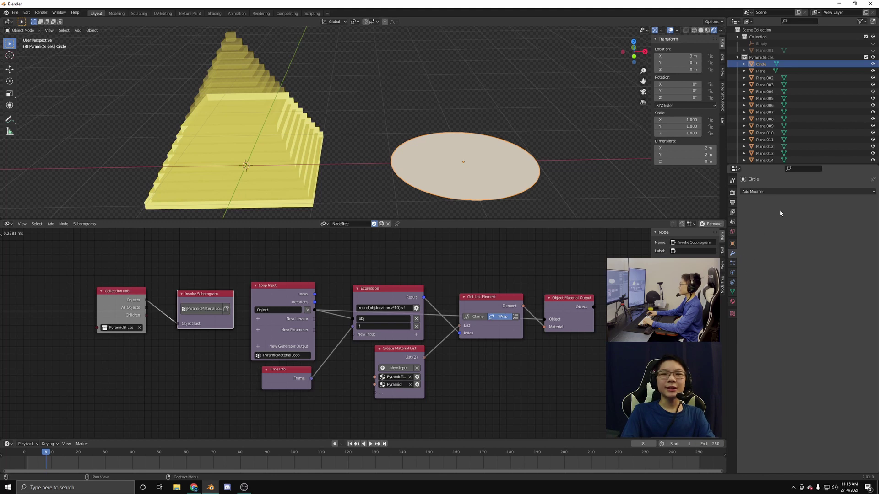
left_click(775, 192)
left_click(749, 210)
double_click(829, 222)
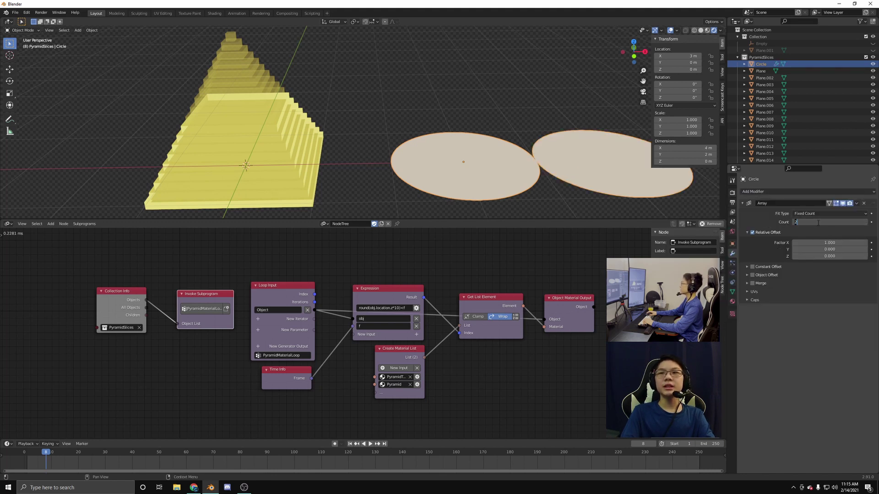
type("20")
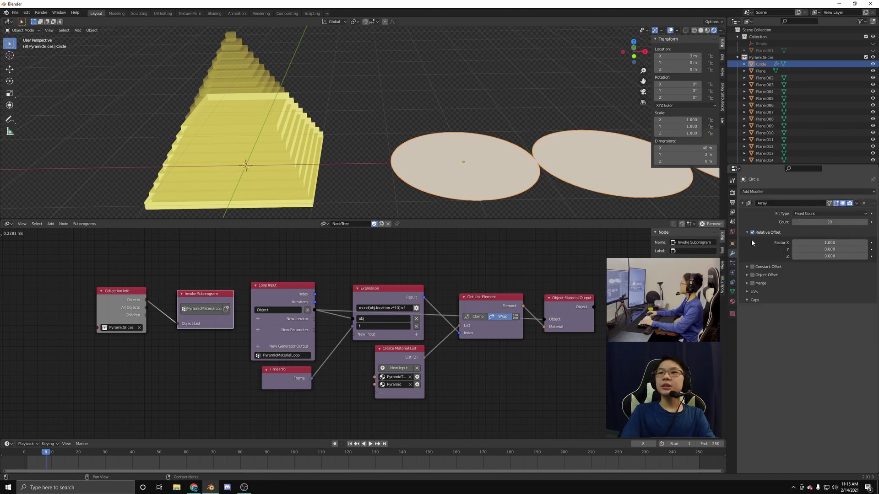
Switch the array from relative to constant offset, with an X distance of 0 m and a Z distance of 0.1 m.
left_click(752, 266)
left_click(752, 232)
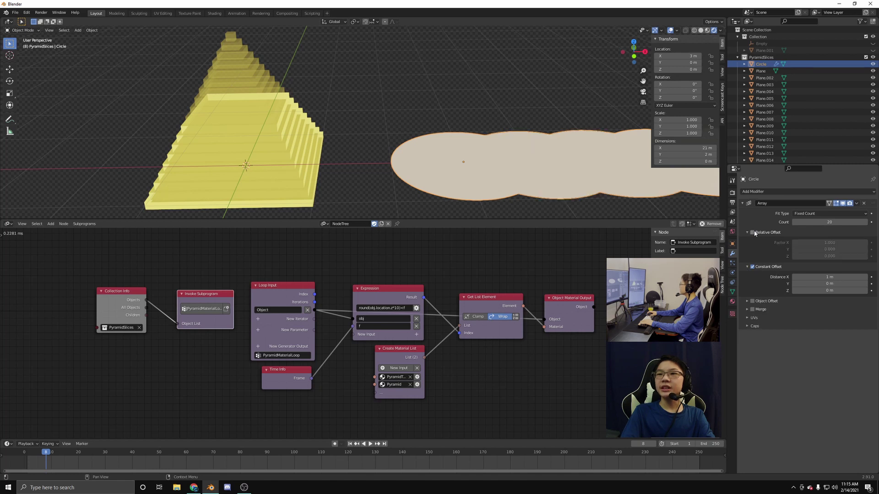
double_click(823, 277)
type("0")
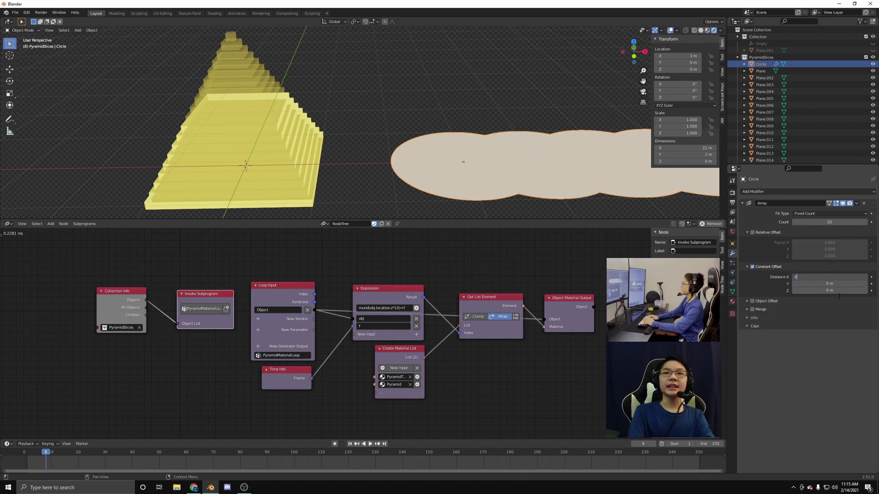
key("Return")
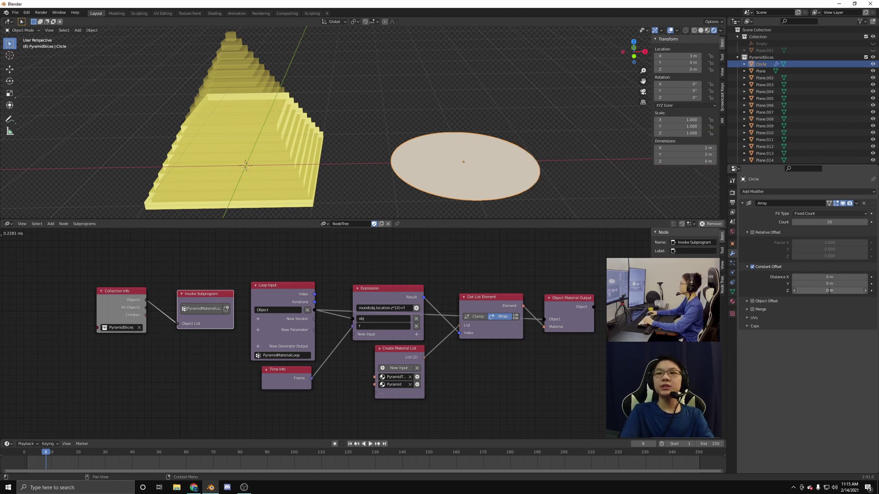
left_click(829, 291)
type("0")
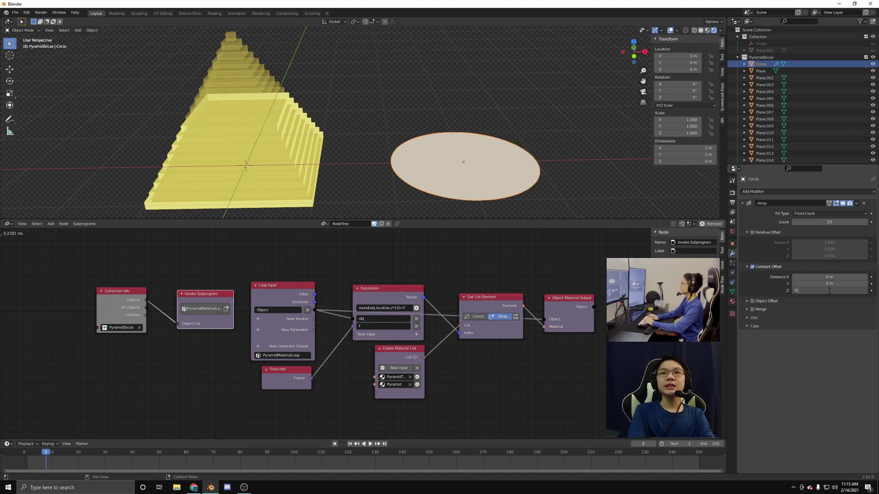
type(".1")
key("Return")
middle_click_drag(513, 133, 518, 183)
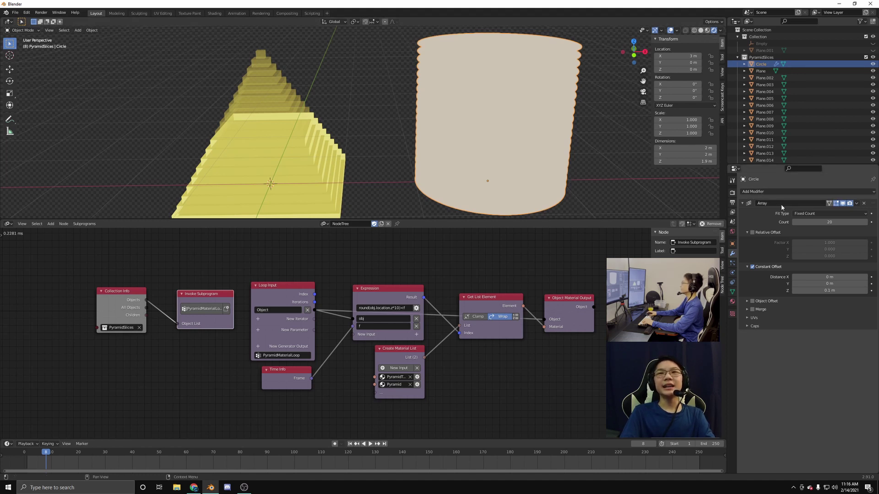
Add a Simple Deform modifier to the circle stack, set to Taper along the Z axis.
left_click(777, 192)
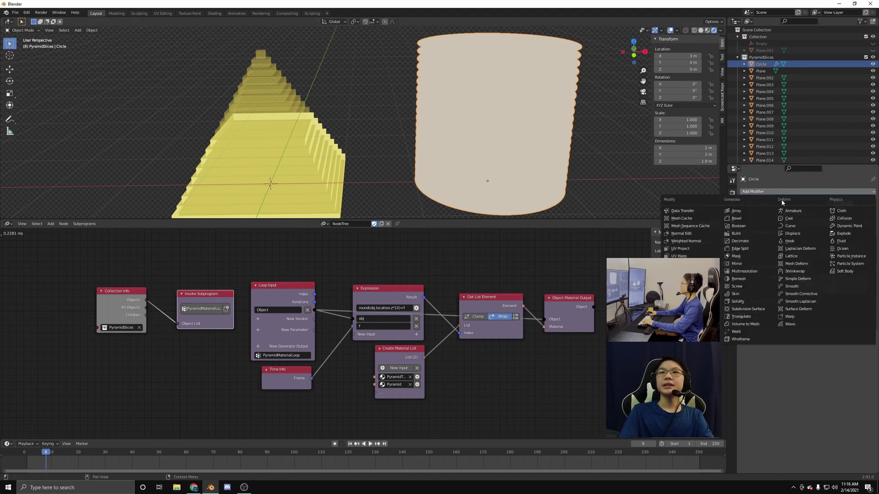
left_click(809, 280)
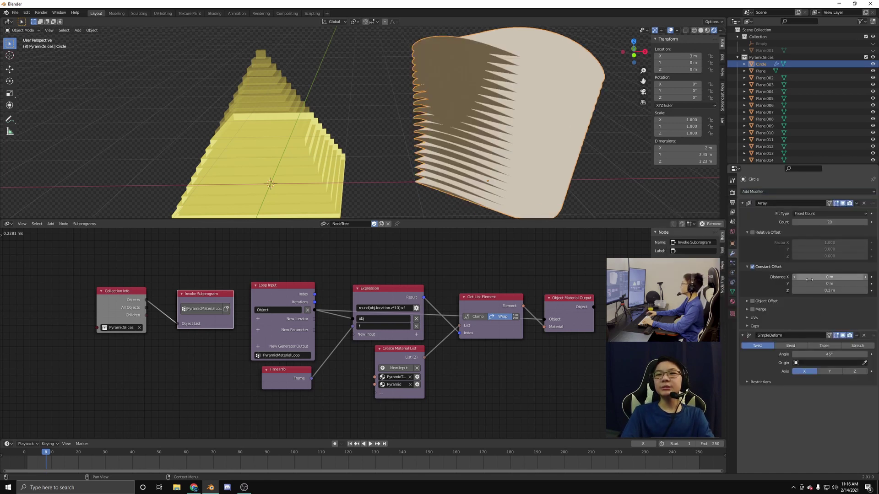
left_click(824, 345)
left_click(855, 371)
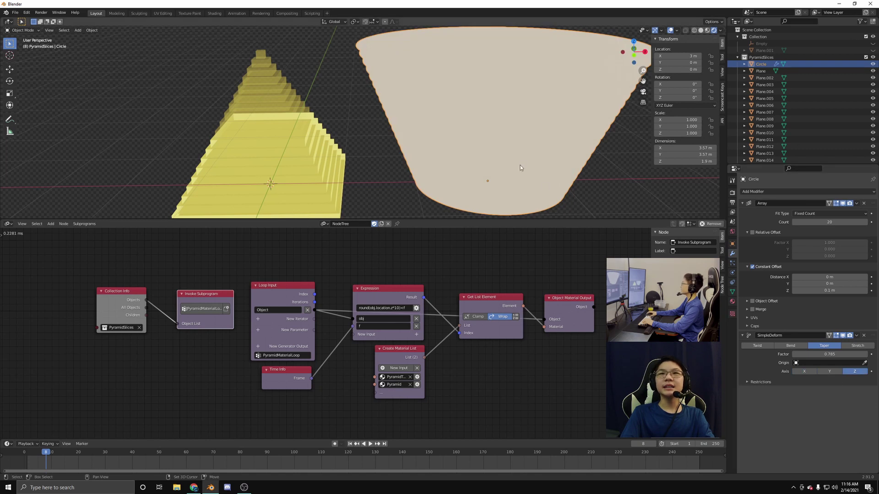
middle_click_drag(529, 167, 519, 163, "shift")
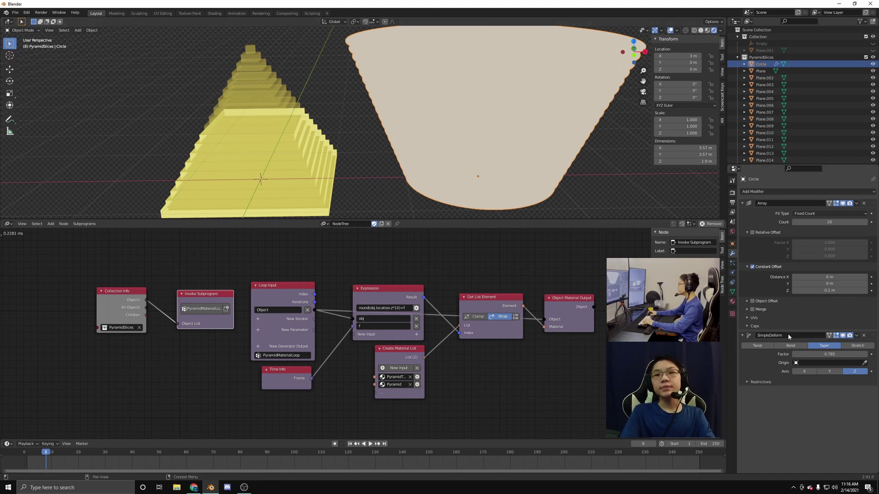
Set the taper factor to -1 to narrow the circle stack into a cone.
left_click(814, 354)
key("BackSpace")
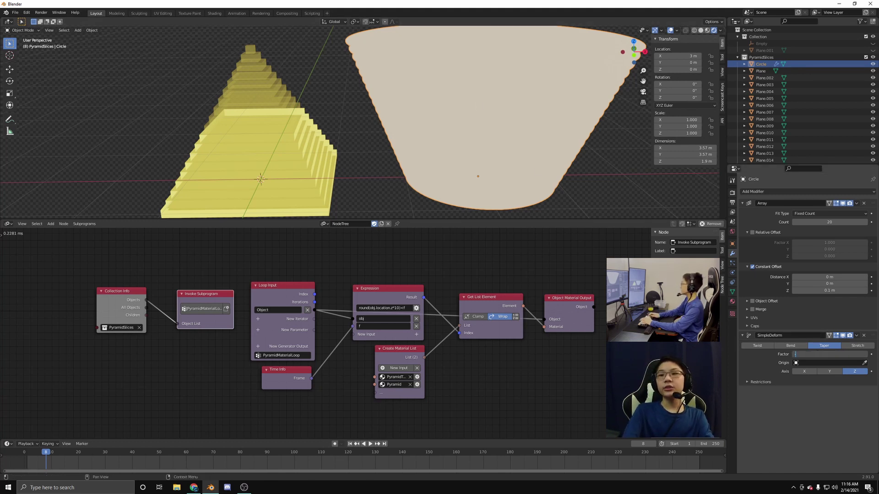
type("-1")
key("Return")
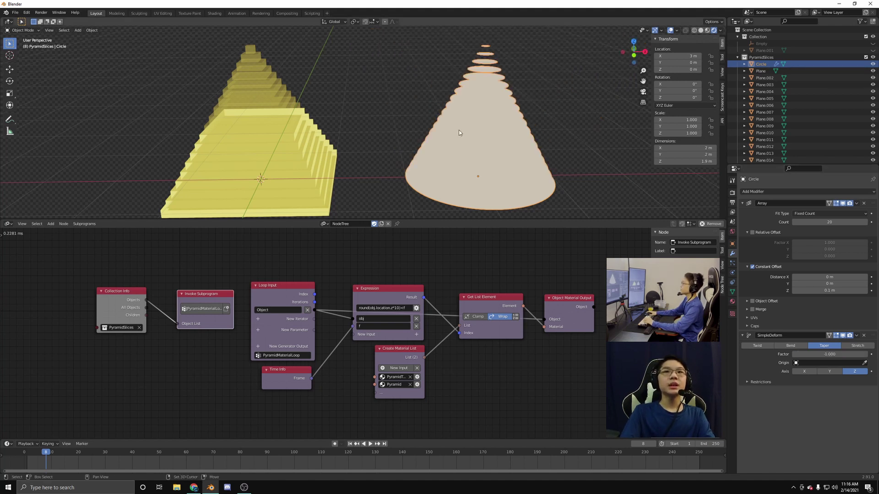
middle_click_drag(459, 130, 474, 125)
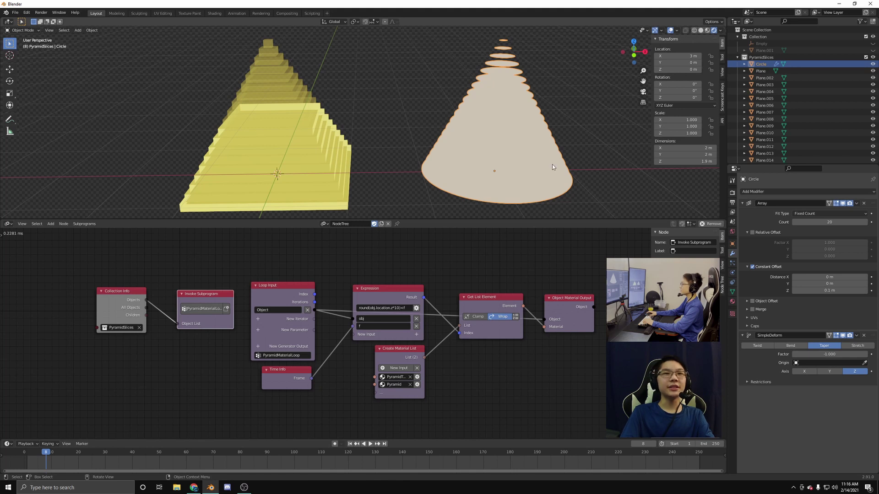
Add a Solidify modifier to the cone's discs with a thickness of 0.1 m.
left_click(769, 192)
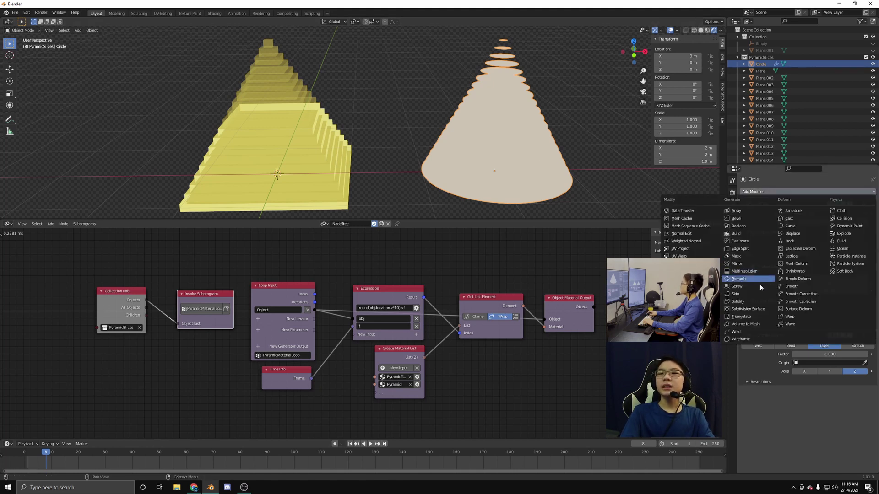
left_click(751, 301)
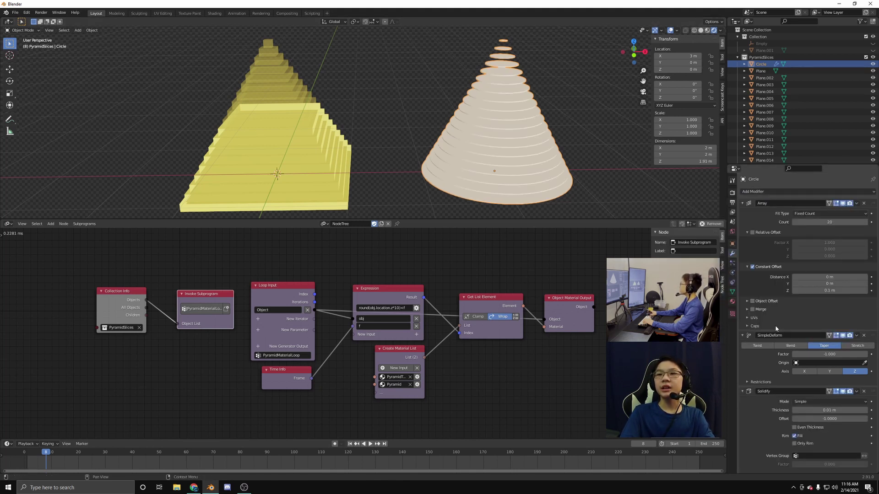
scroll(777, 328, "down", 3)
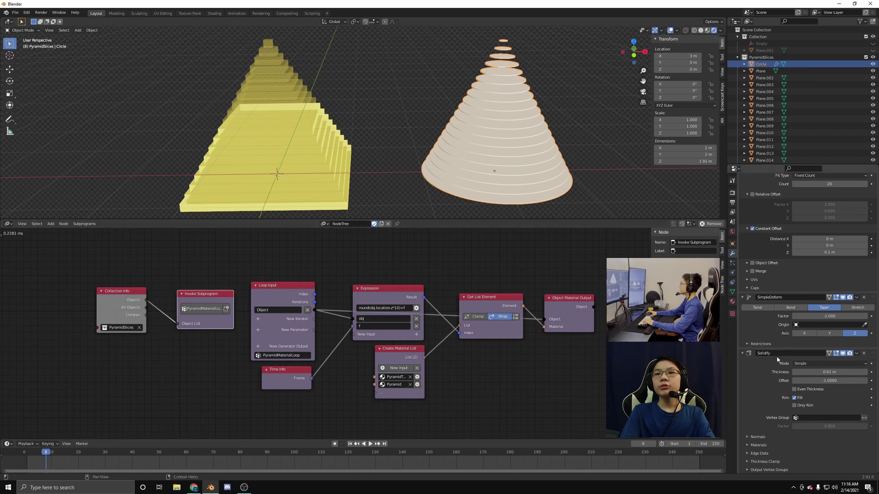
left_click(824, 372)
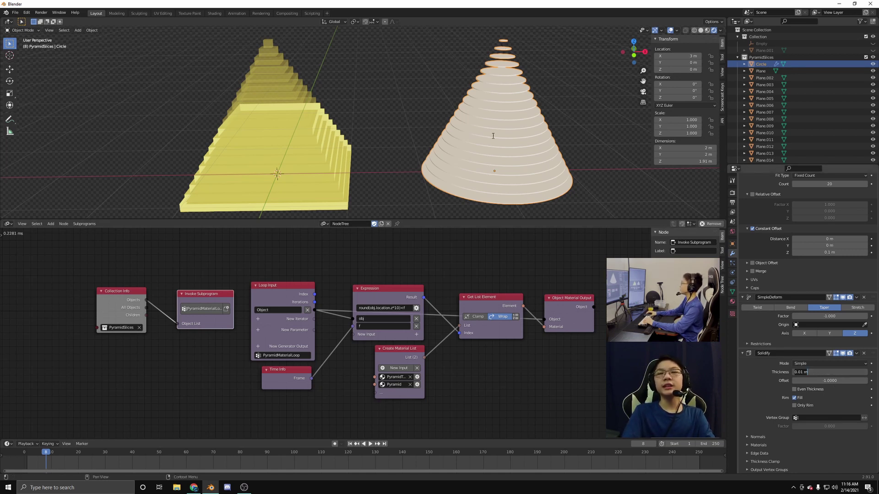
key("ctrl+a")
type("0.1")
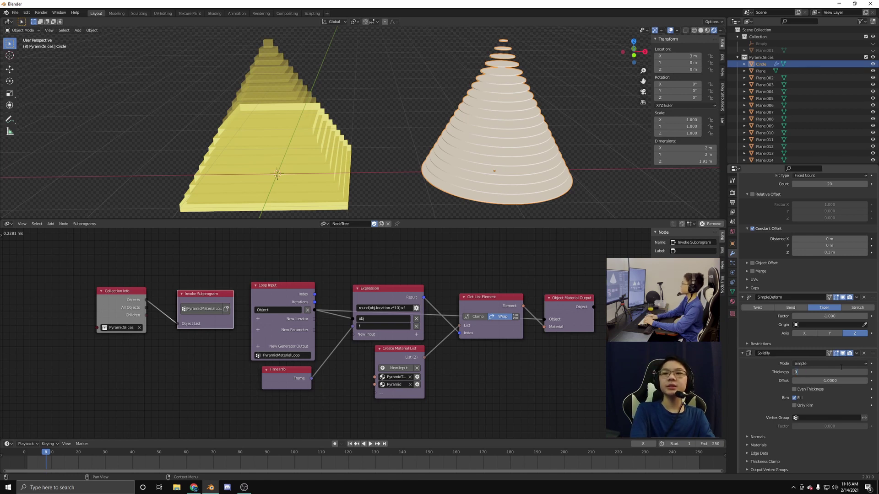
key("Return")
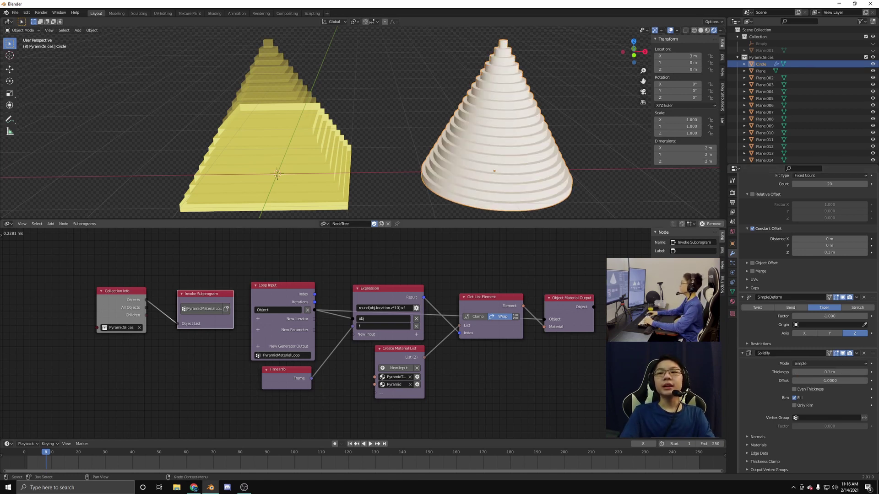
Set the Solidify offset to 0 so the thickness is centred on each disc.
left_click(824, 380)
type("0")
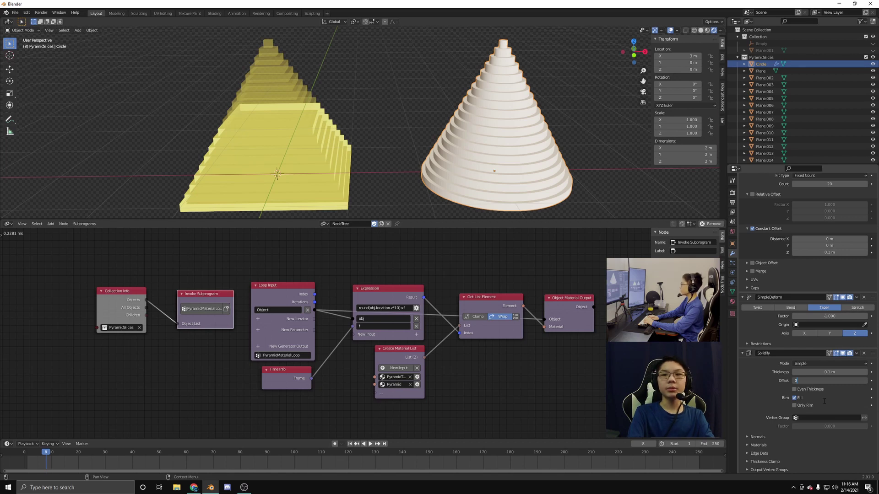
key("Return")
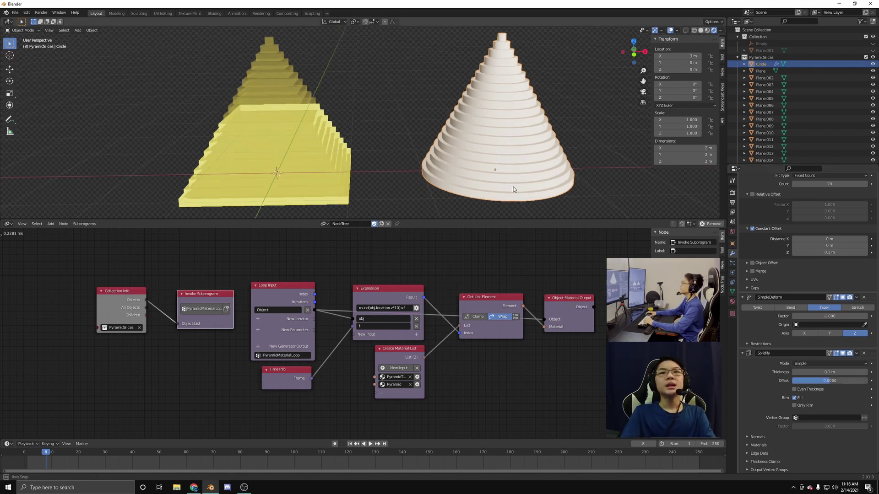
Move the Circle object out of the PyramidSlices collection into the Scene Collection, collapsing the PyramidSlices list.
mouse_move(513, 189)
middle_mouse_down()
mouse_move(504, 188)
mouse_move(513, 195)
middle_mouse_up()
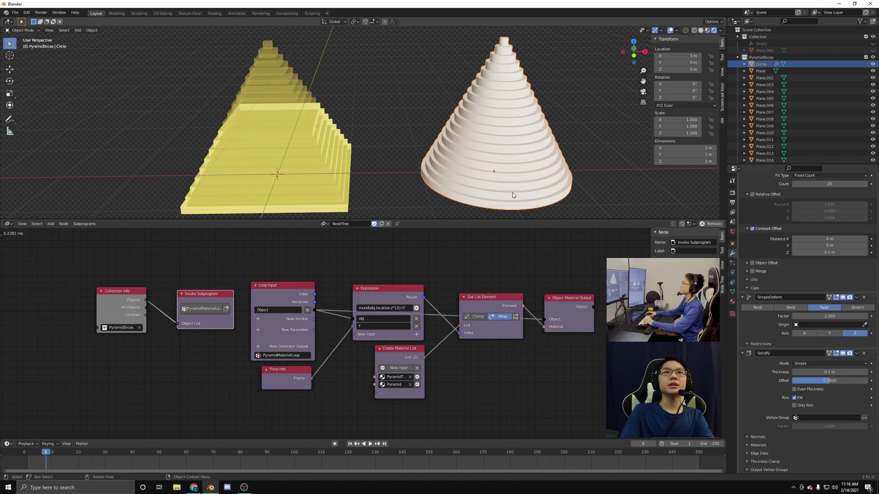
left_click(733, 302)
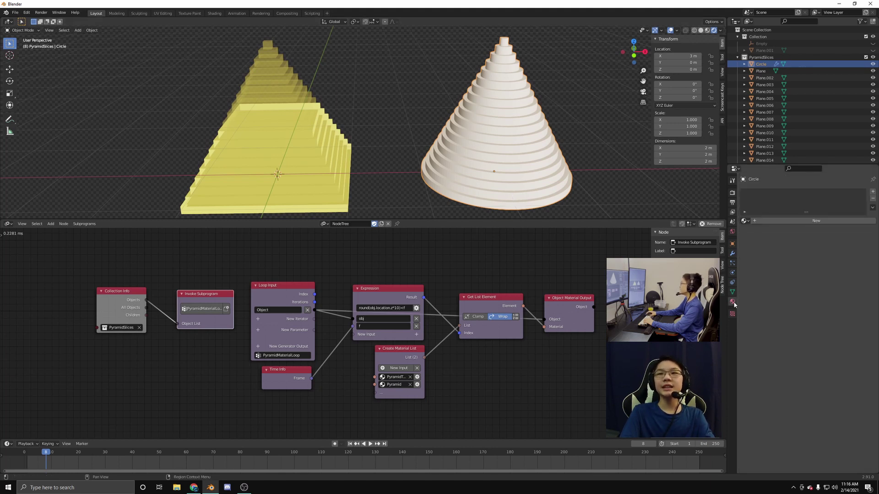
left_click(745, 221)
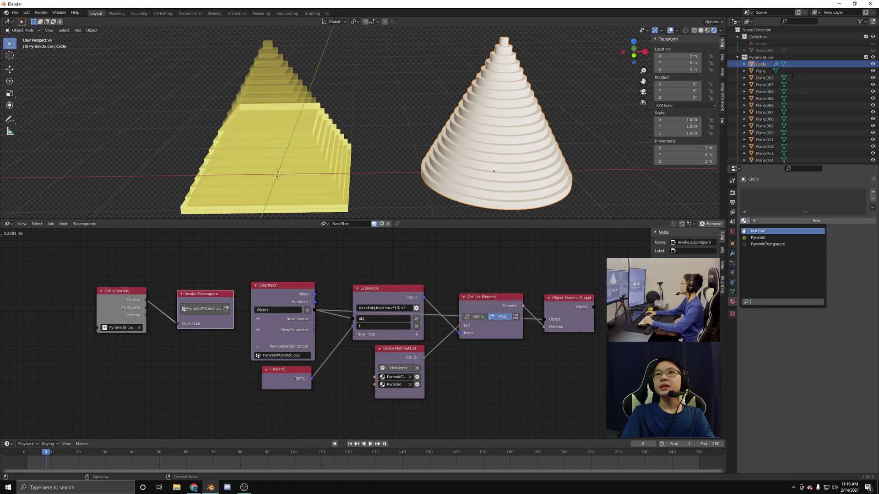
mouse_move(762, 66)
left_mouse_down()
mouse_move(763, 40)
mouse_move(765, 51)
left_mouse_up()
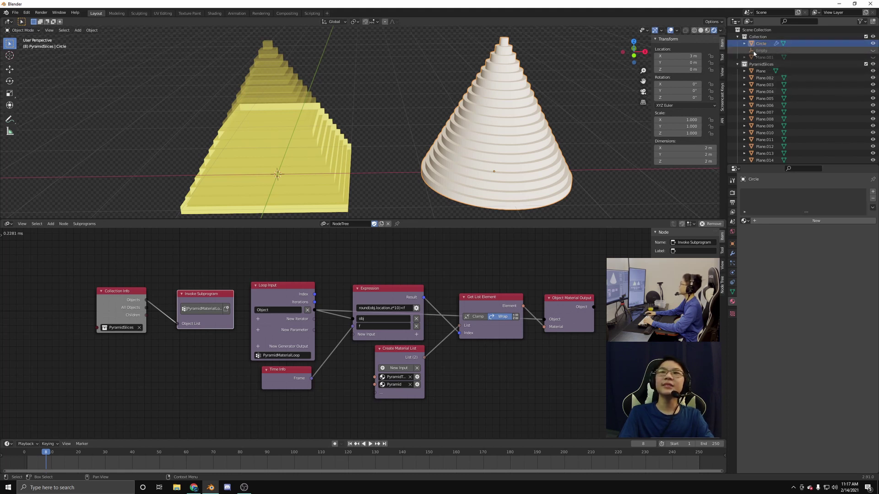
left_click(738, 64)
left_click_drag(759, 44, 753, 81)
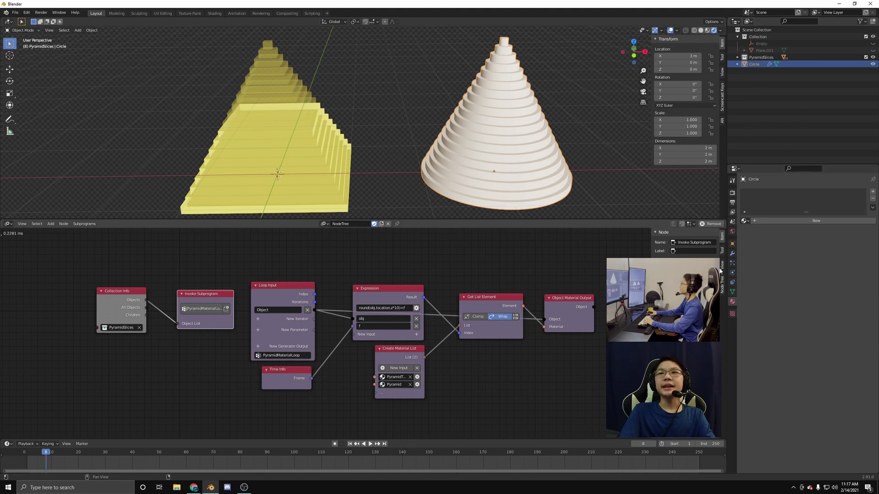
Assign the Pyramid material to the circle stack and make it a separate copy named Cone.
left_click(745, 221)
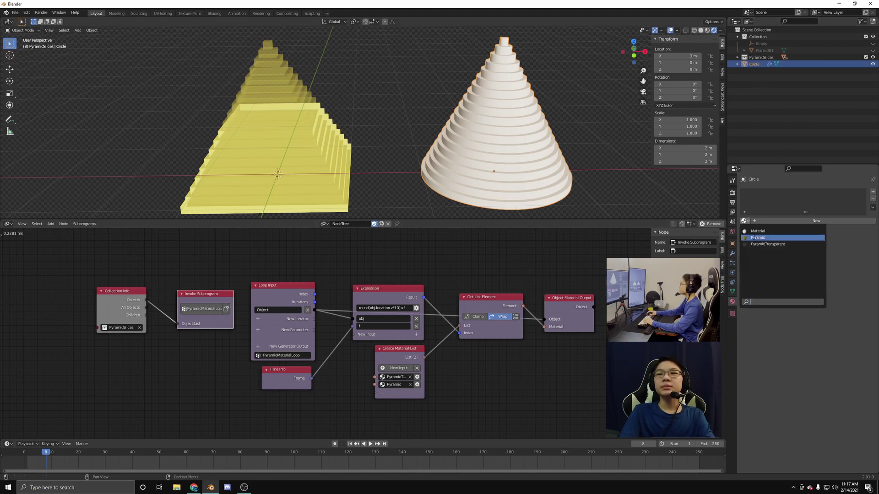
left_click(758, 238)
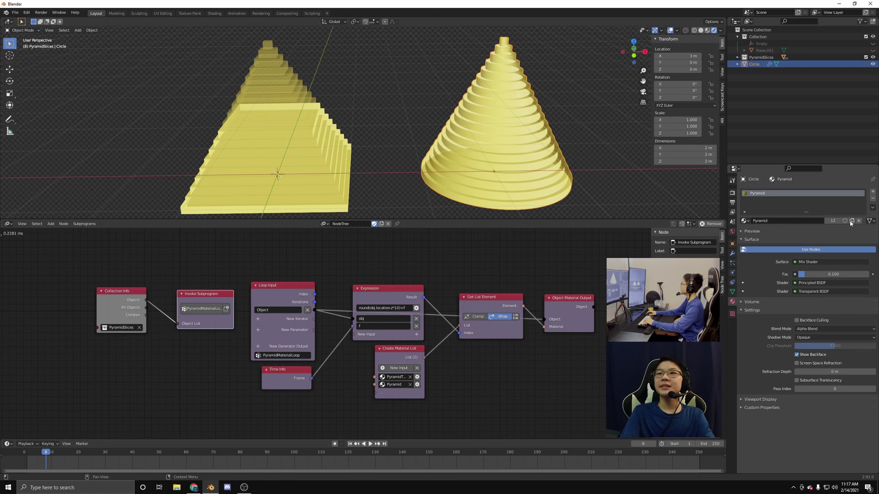
left_click(789, 221)
type("Cone")
key("Return")
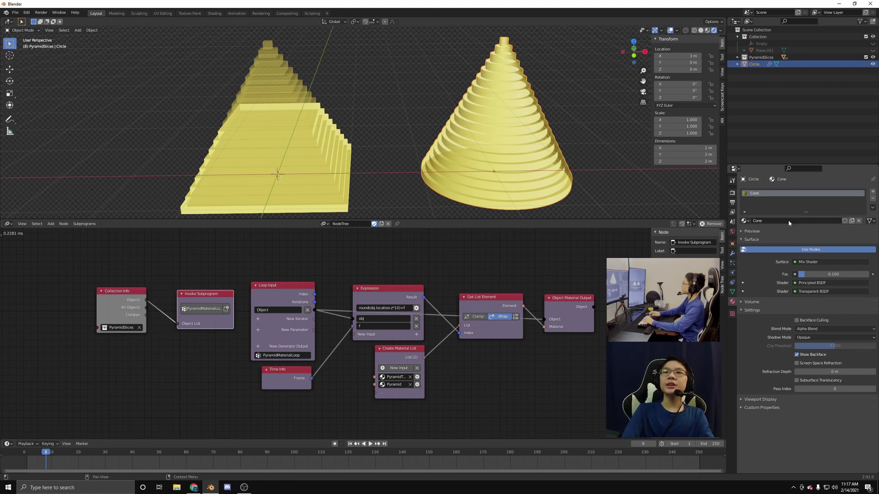
Change the Cone material's Principled BSDF base color to turquoise.
left_click(743, 283)
left_click(826, 309)
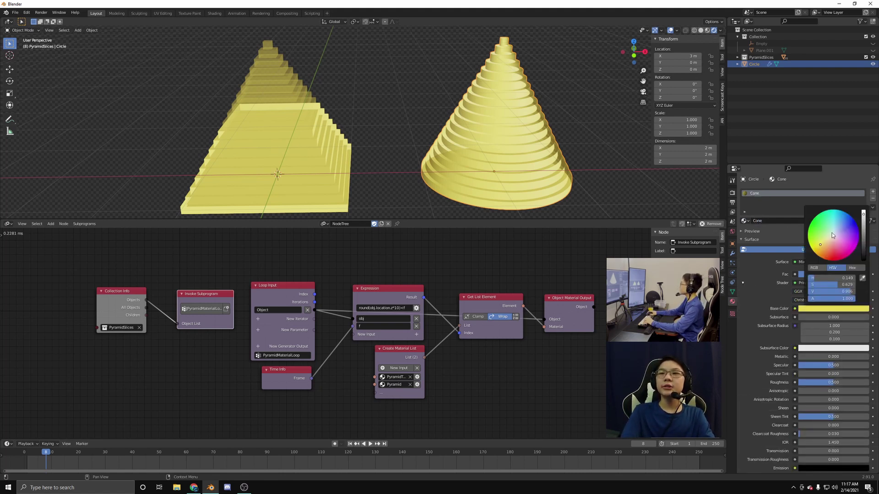
left_click(833, 217)
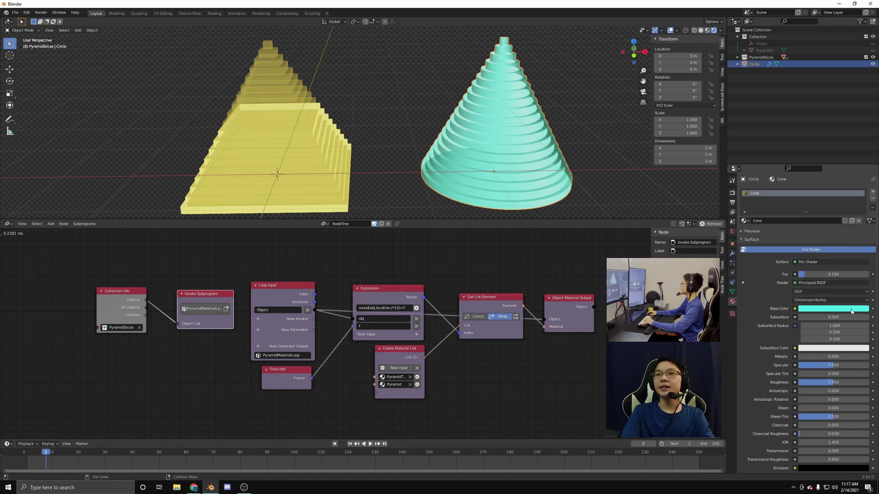
Duplicate the Cone material on the circle stack and name the copy ConeTransparent.
left_click(850, 221)
left_click(785, 223)
type("C")
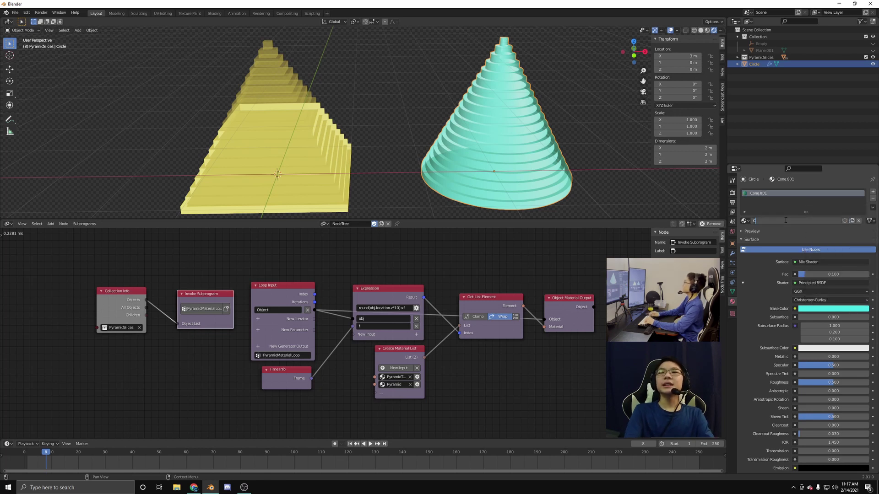
type("oneTransparent")
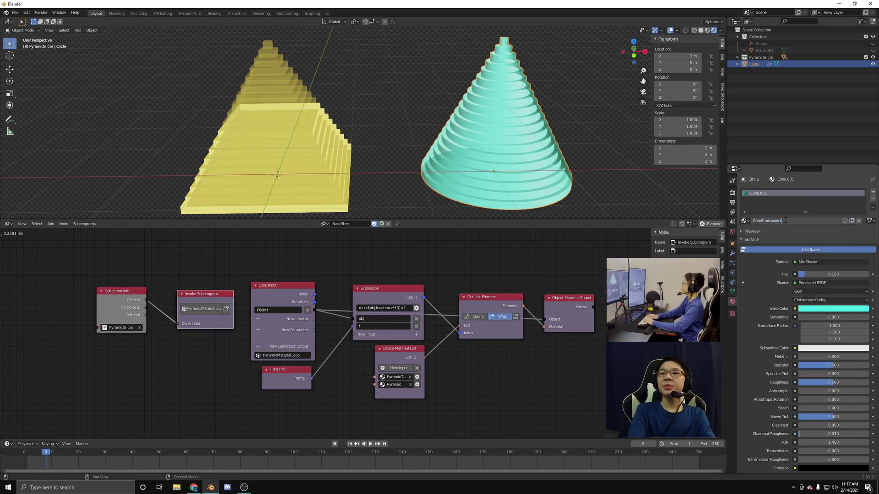
key("Return")
Set the ConeTransparent material's Mix Shader factor to 0.95.
left_click(814, 273)
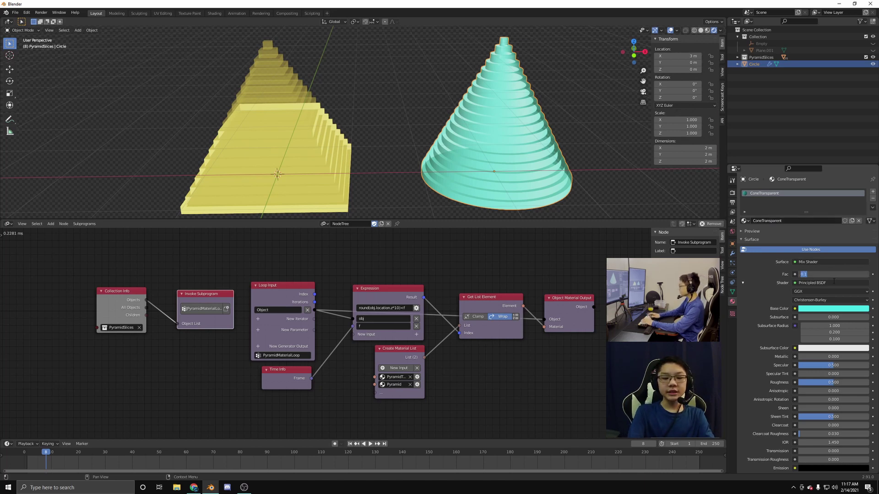
type("0.95")
key("Return")
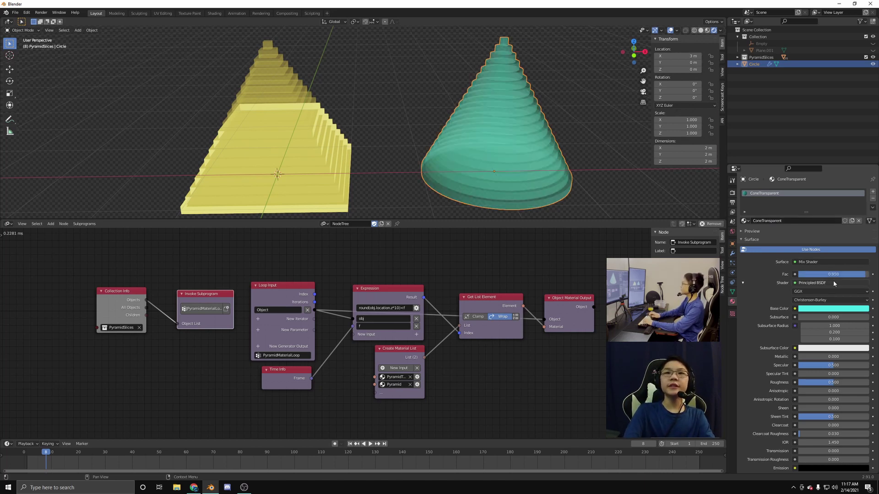
Apply the cone's modifiers by converting its visual geometry to a mesh.
middle_click_drag(551, 161, 547, 158)
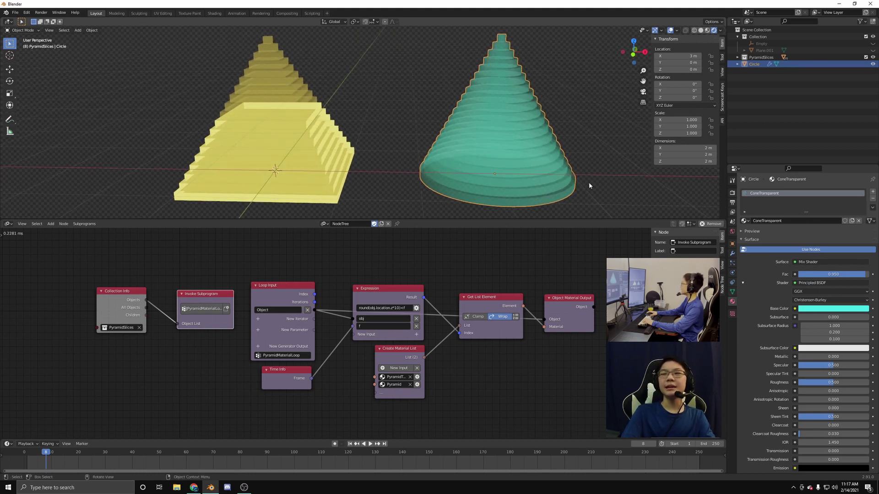
mouse_move(555, 217)
middle_mouse_down()
mouse_move(541, 191)
mouse_move(520, 185)
mouse_move(539, 191)
mouse_move(531, 179)
mouse_move(563, 215)
middle_mouse_up()
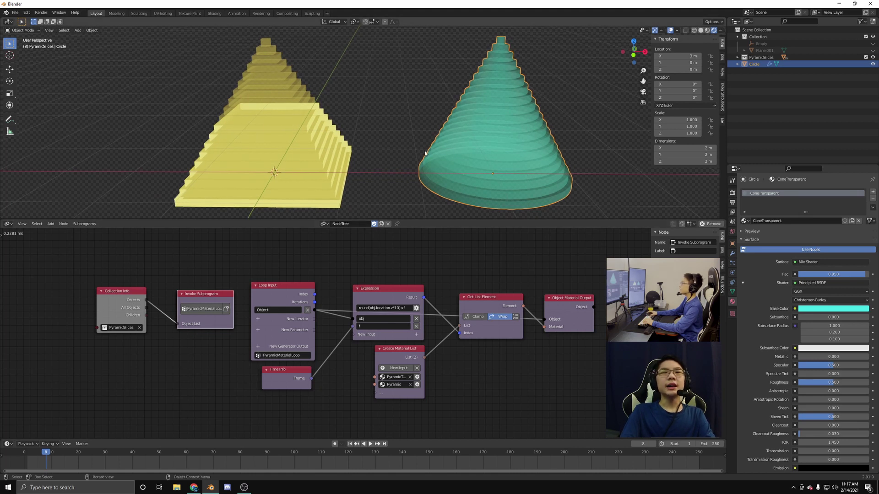
left_click(91, 30)
mouse_move(132, 65)
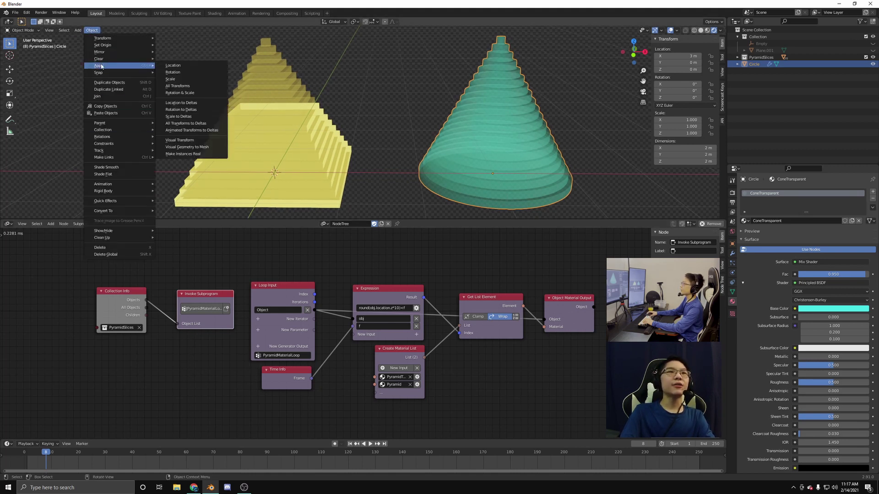
left_click(198, 147)
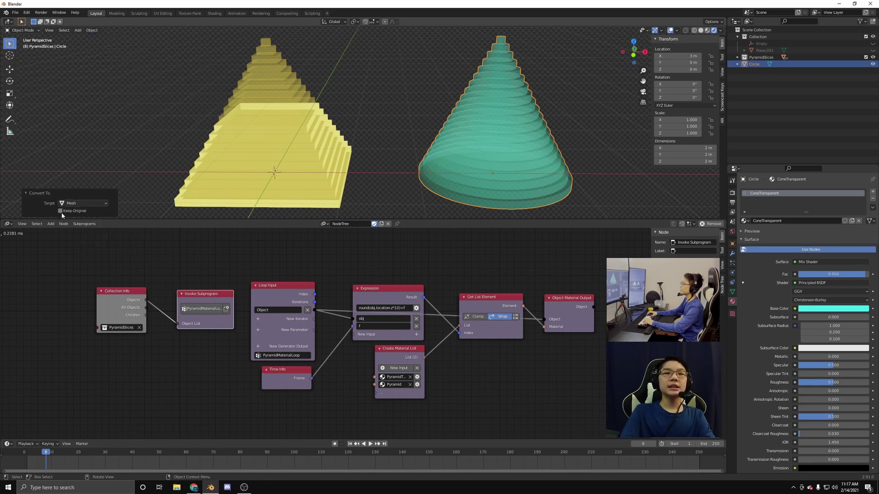
Separate the cone mesh by loose parts so each disc is its own object, and return to Object Mode.
key("Tab")
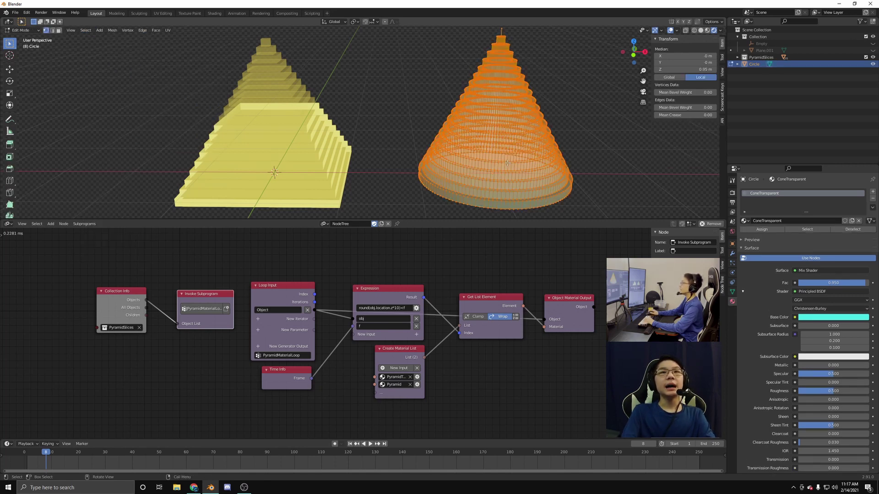
key("p")
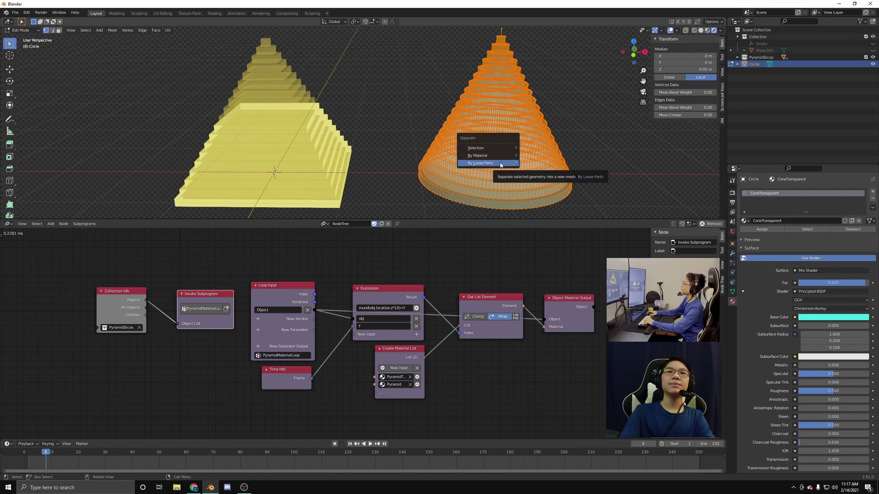
left_click(501, 164)
key("Tab")
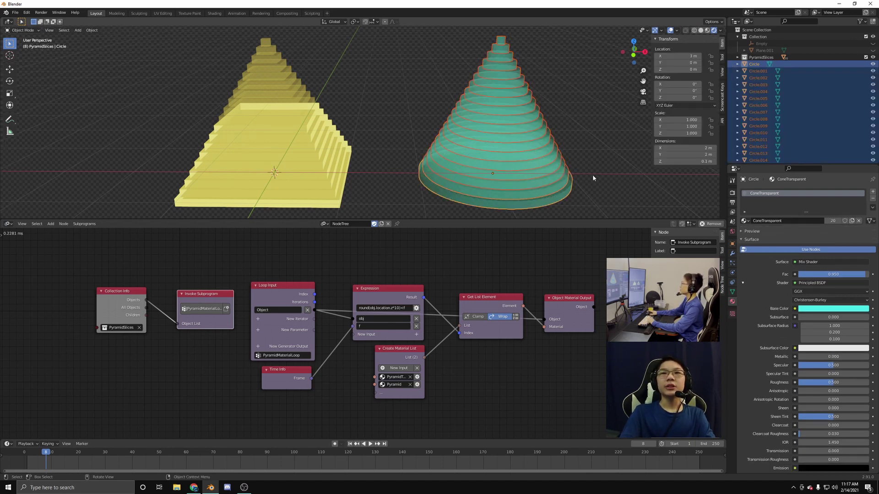
Move the selected cone discs into a new collection named ConeSlices.
key("m")
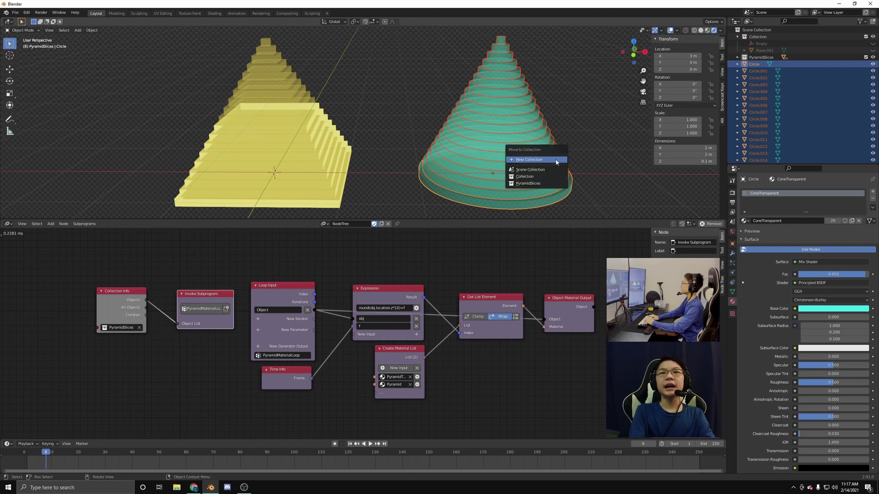
left_click(556, 160)
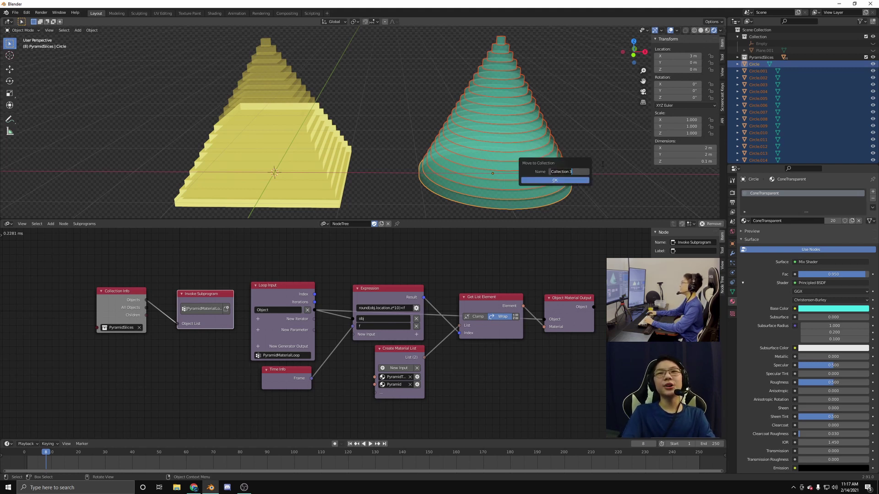
key("shift")
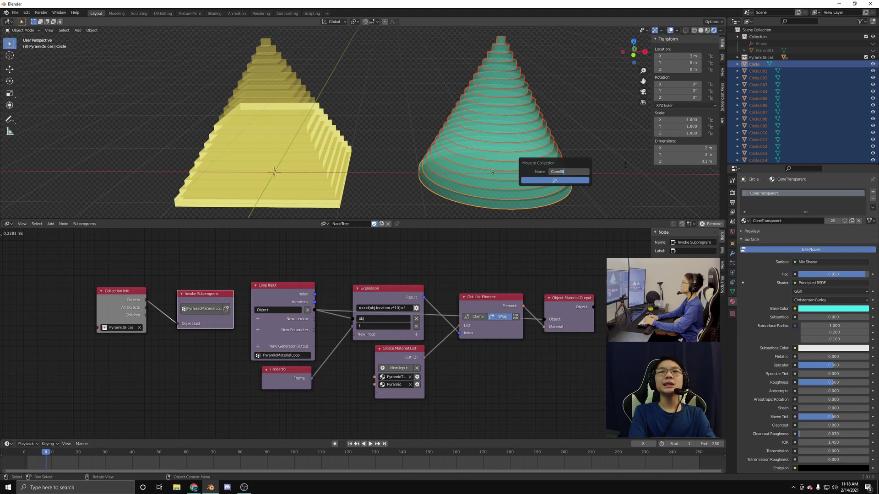
type("Slices")
key("Return")
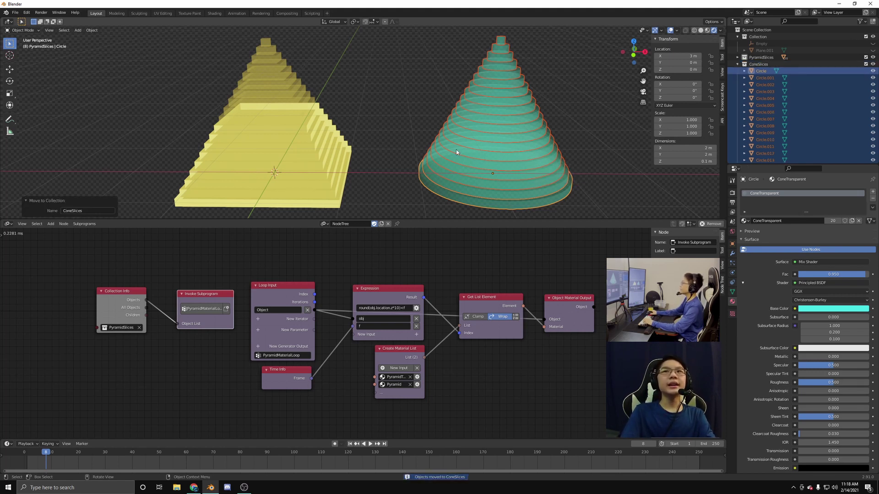
Set the origin of every selected cone slice to its own geometry.
left_click(92, 31)
mouse_move(105, 45)
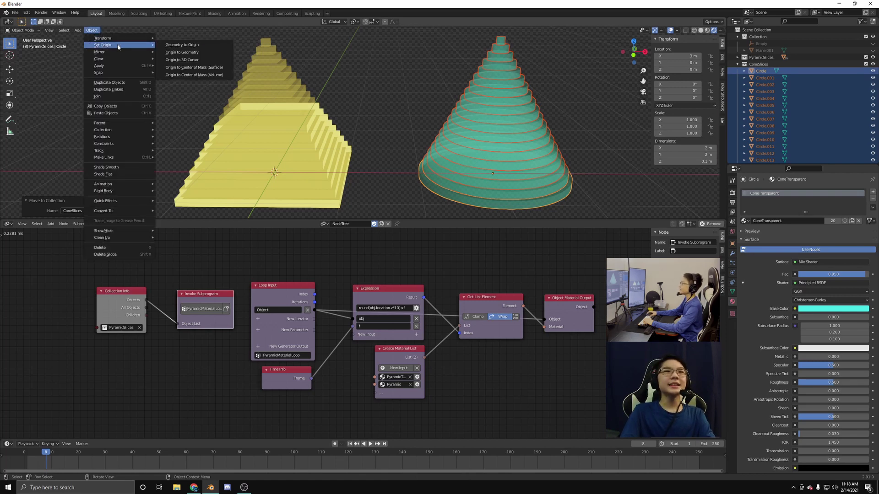
left_click(190, 54)
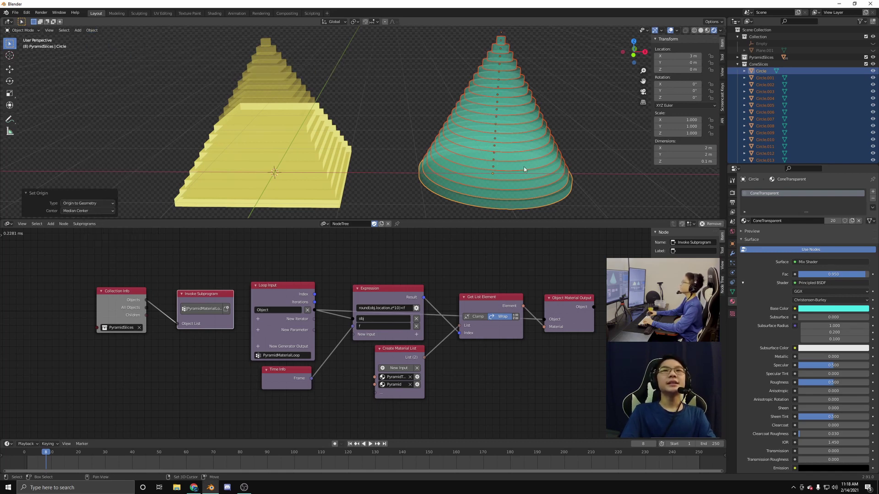
middle_click_drag(507, 155, 567, 181)
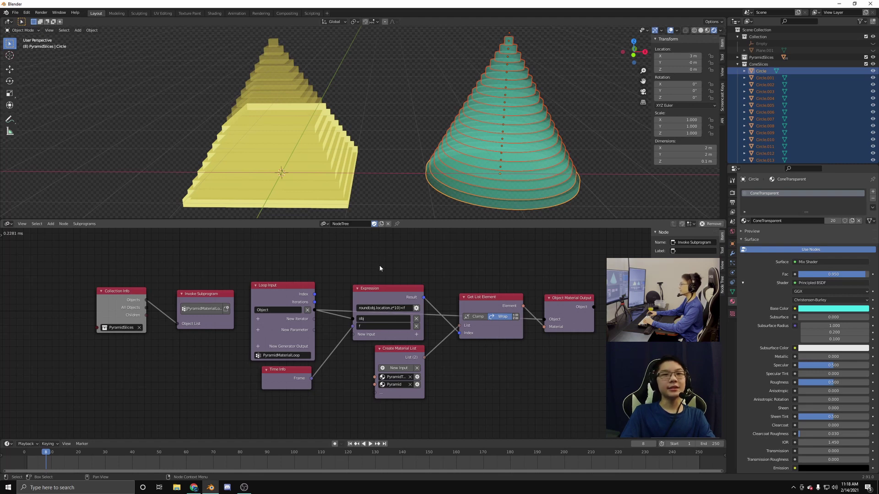
Duplicate the animation node tree and set the copy's Collection Info node to ConeSlices.
left_click(382, 224)
scroll(461, 379, "up", 3, "shift")
scroll(165, 372, "up", 3)
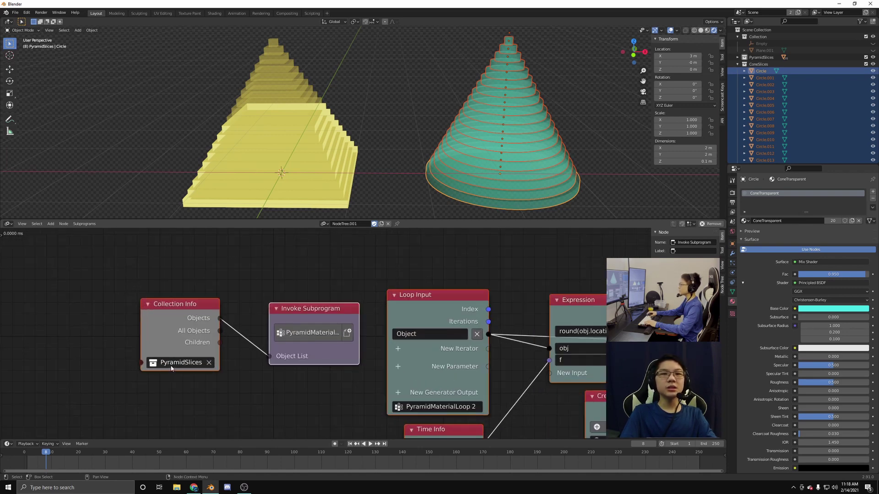
left_click(167, 364)
left_click(173, 255)
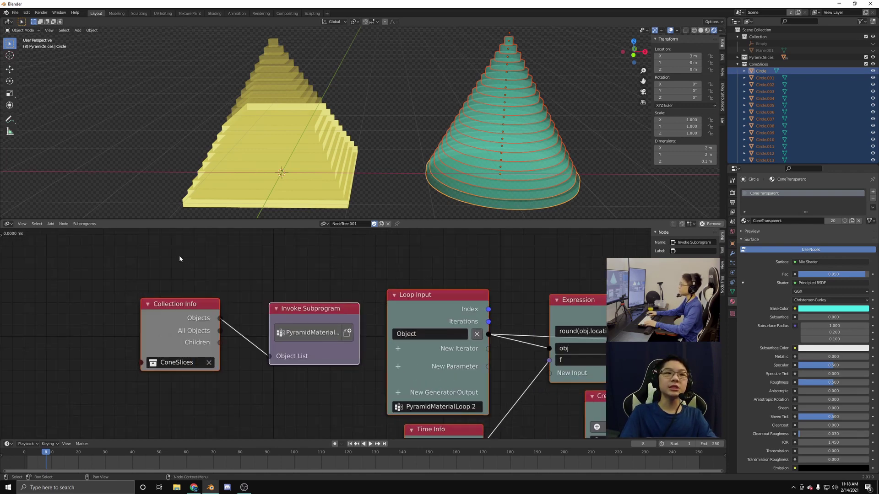
Rename the loop subprogram in the copied node tree's Loop Input node to ConeMaterialLoop.
middle_click_drag(466, 420, 338, 385)
left_click(341, 372)
double_click(341, 372)
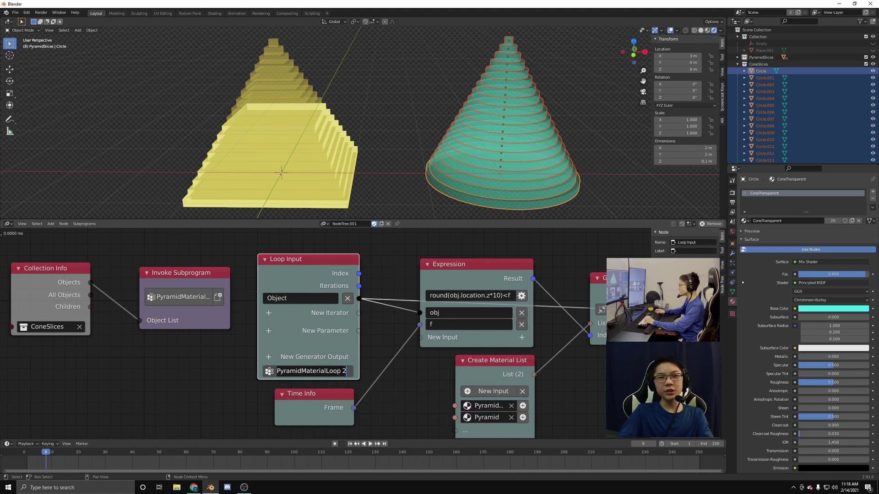
key("ctrl+a")
type("ConeMat")
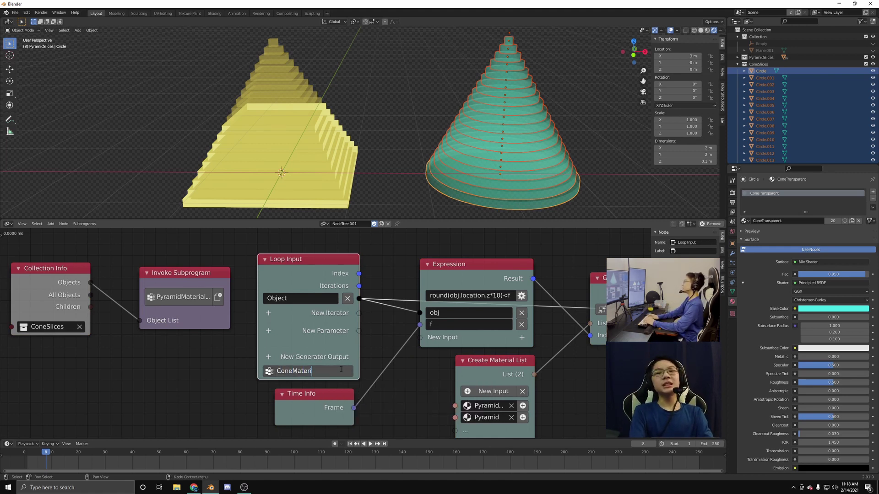
type("erialLoop")
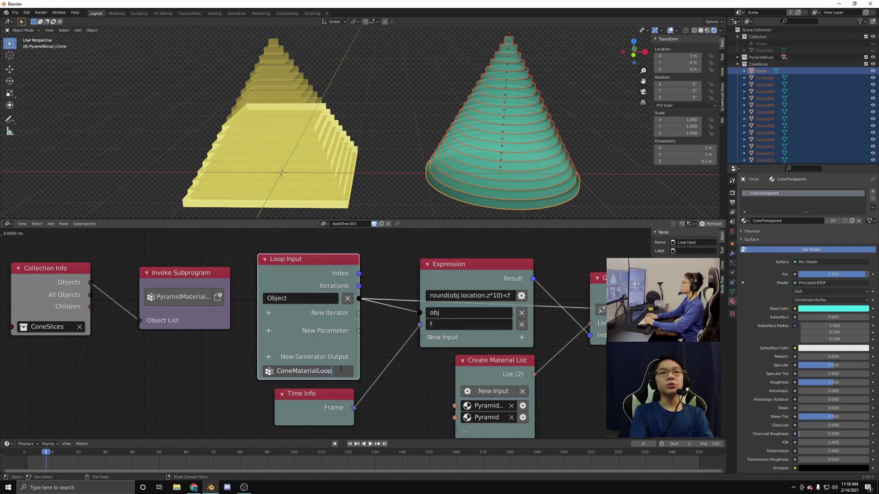
key("Return")
Switch the Invoke Subprogram node in the copied node tree to the ConeMaterialLoop subprogram.
left_click(196, 298)
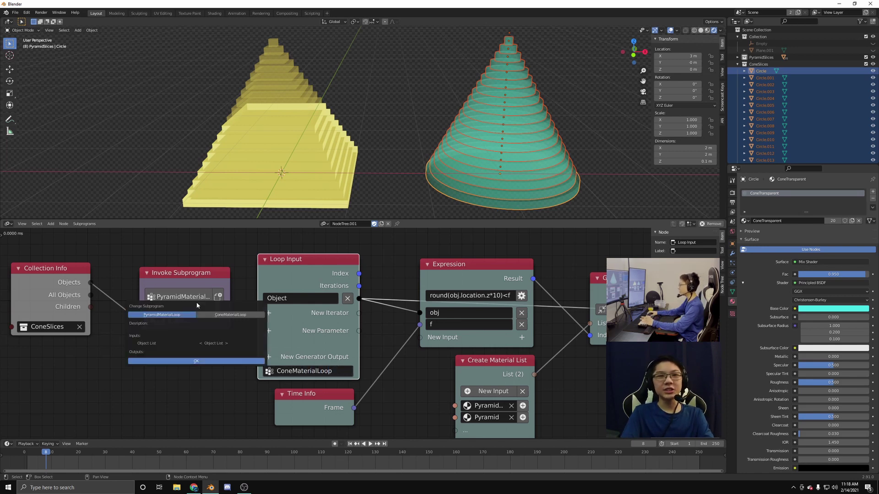
left_click(206, 315)
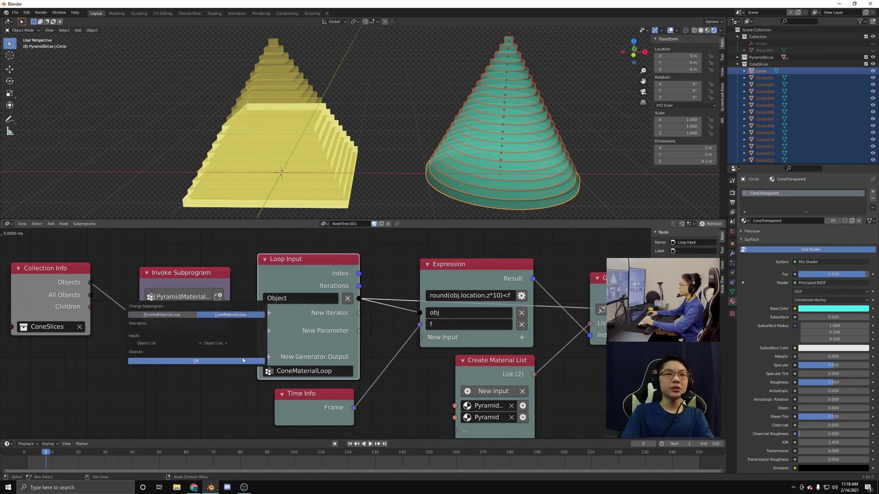
left_click(226, 361)
Replace the two entries of the Create Material List node with the ConeTransparent and Cone materials.
middle_click_drag(512, 360, 267, 344, "shift")
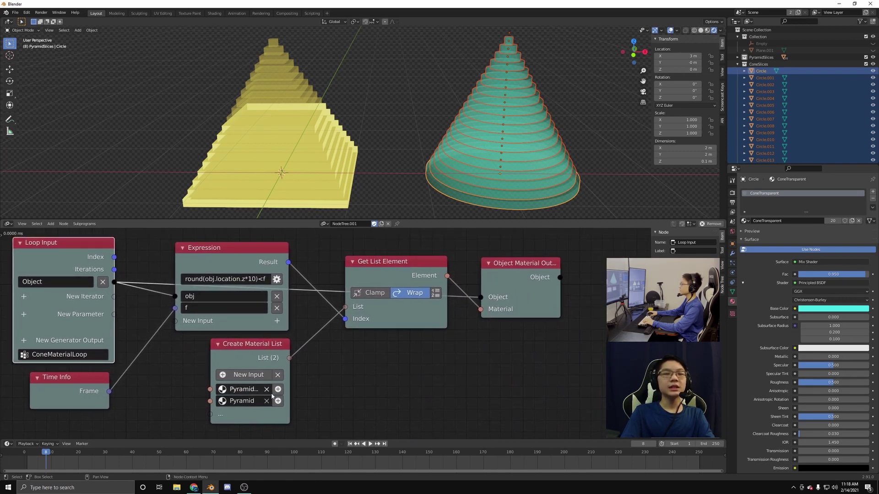
left_click(242, 390)
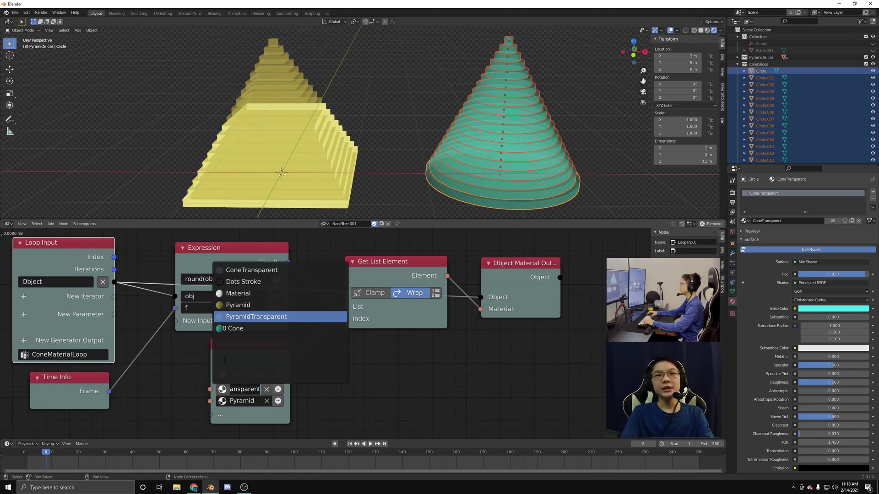
left_click(243, 270)
left_click(243, 401)
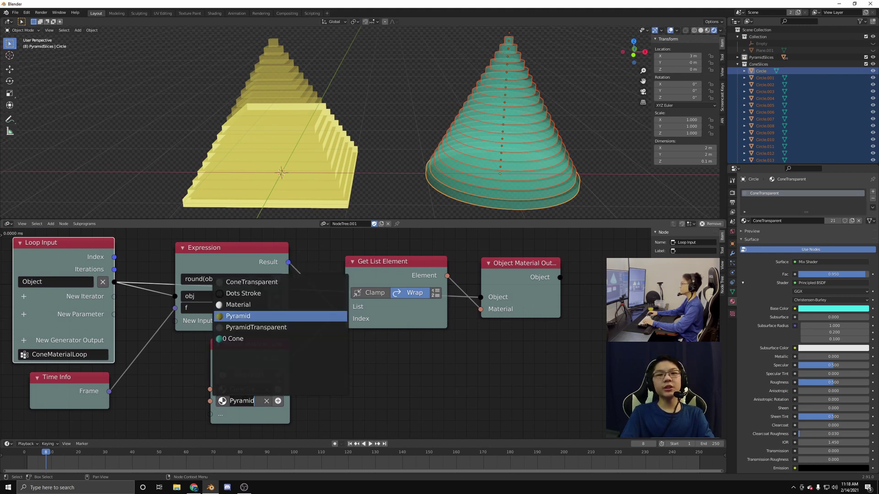
left_click(235, 339)
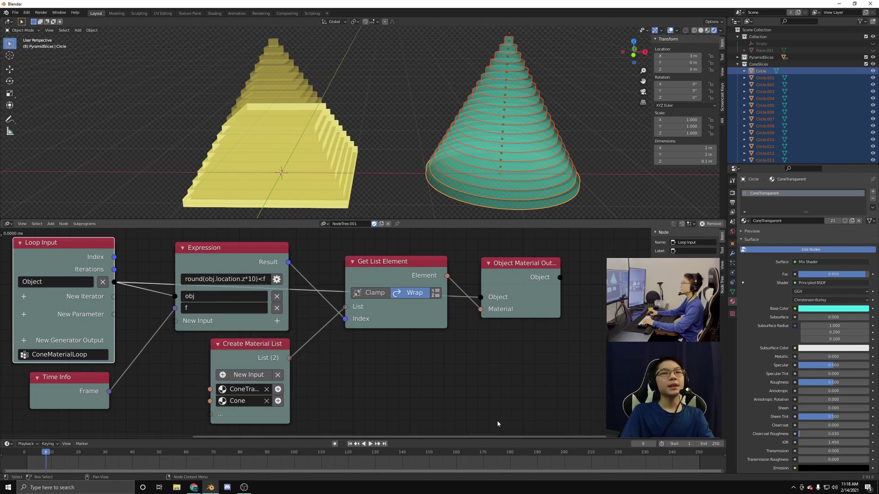
Go back to frame 0 and advance frame by frame to examine how the pyramid and cone slices switch materials.
left_click(618, 162)
key("Left")
key("Left")
key("Left")
key("Left")
key("Left")
key("Left")
key("Left")
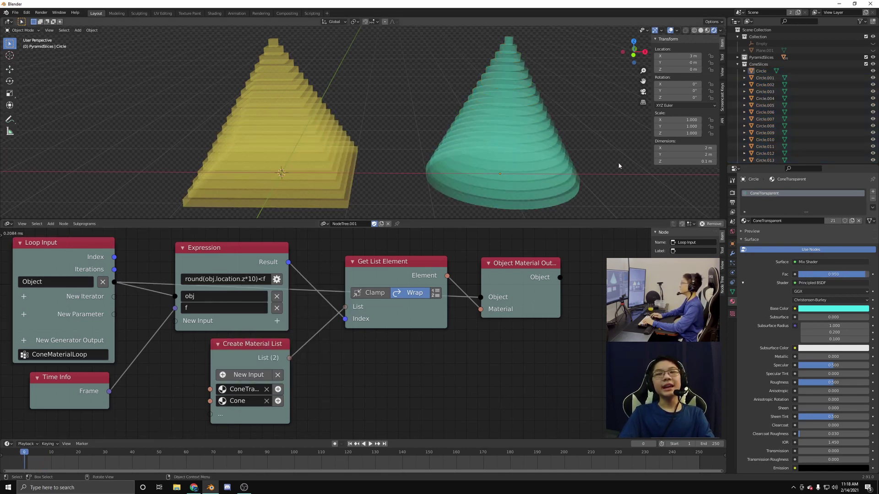
key("Right")
key("Right")
key("Right")
key("Right")
key("Right")
key("Right")
key("Right")
key("Right")
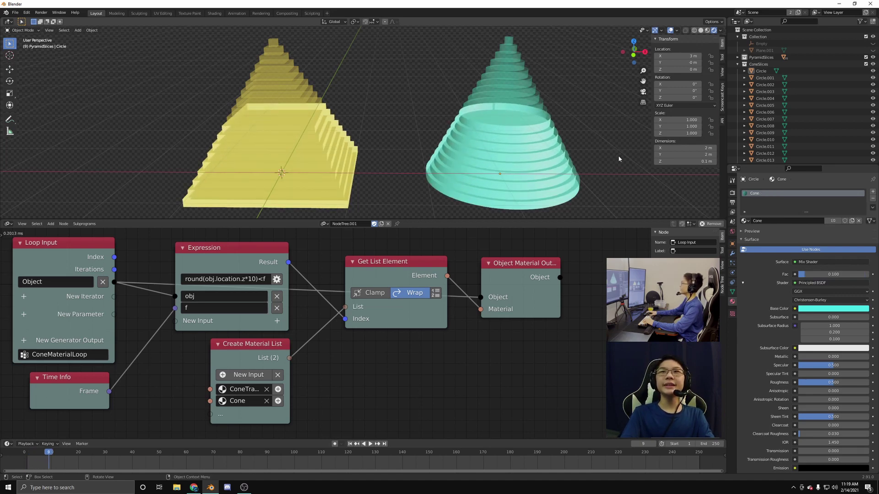
Unhide the original stepped pyramid object Plane.001 and set its X location to -3 m.
middle_click_drag(618, 155, 440, 151)
left_click(872, 50)
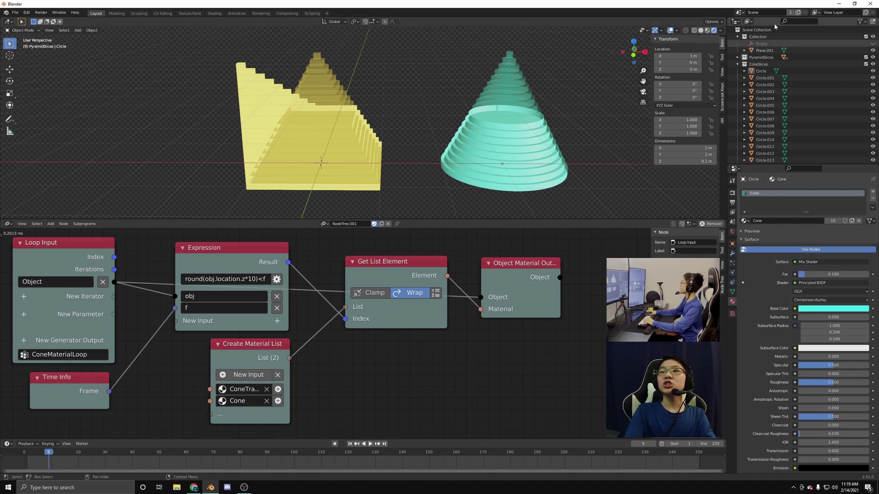
left_click(768, 51)
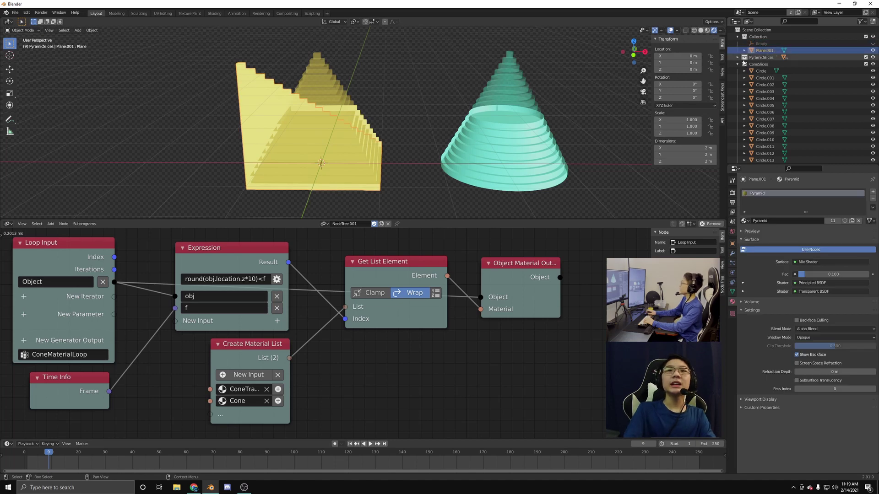
left_click(686, 56)
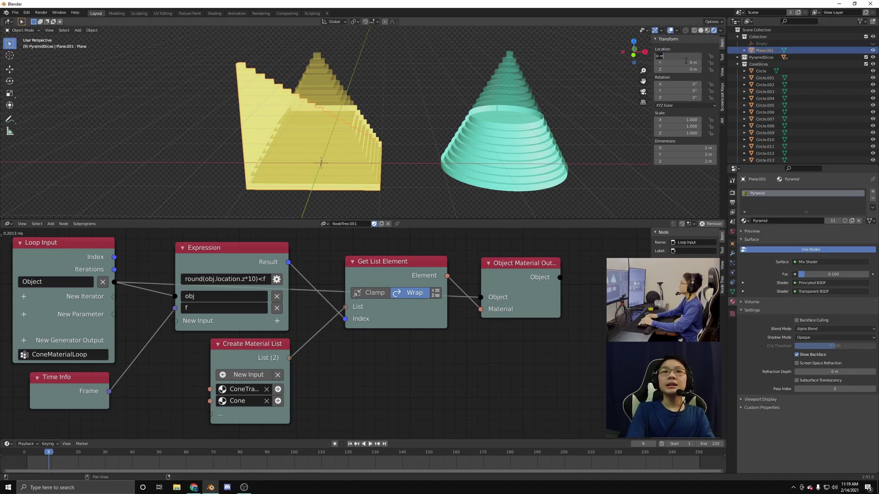
type("-3")
key("Return")
middle_click_drag(386, 133, 412, 131)
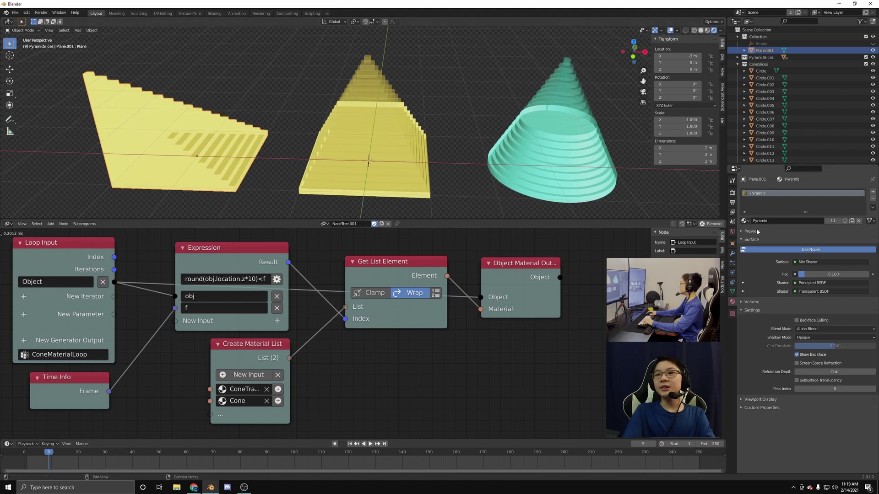
Assign the PyramidTransparent material to the unhidden Plane.001 object and deselect it.
left_click(746, 221)
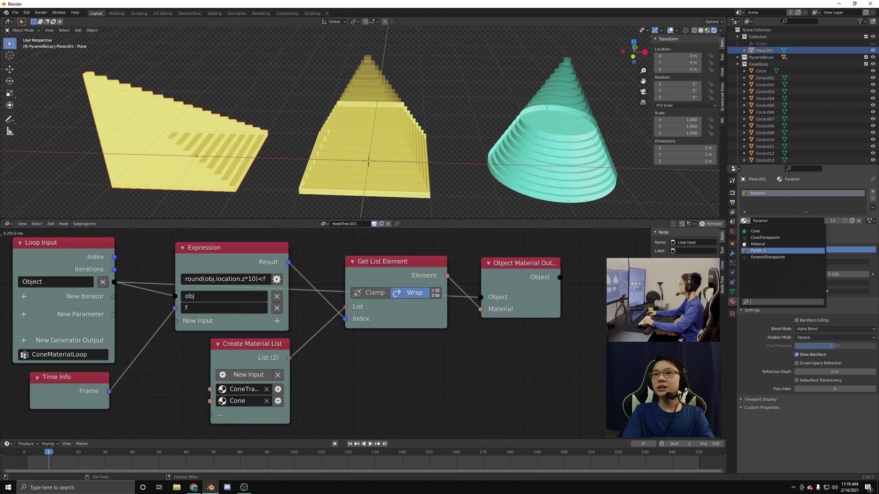
left_click(778, 254)
left_click(475, 172)
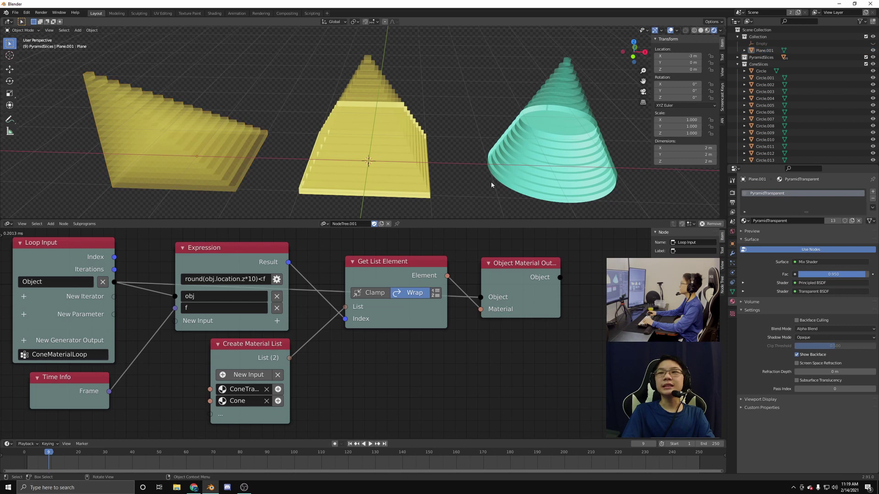
middle_click_drag(491, 181, 484, 175)
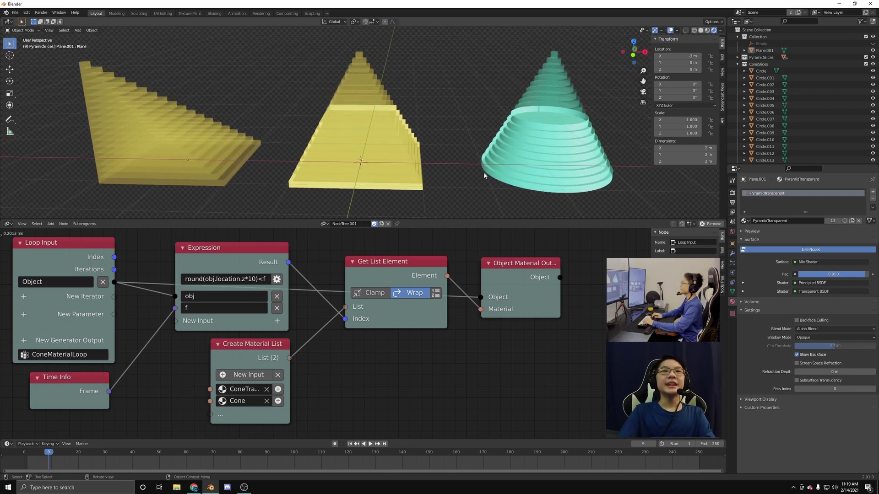
Preview the Plane shape key of Plane.001 by varying its value.
left_click(214, 148)
left_click(732, 292)
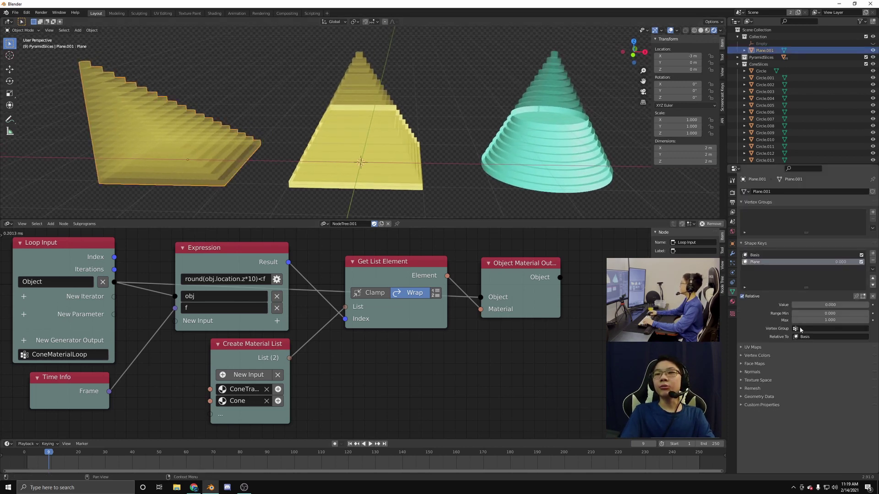
mouse_move(815, 305)
left_mouse_down()
mouse_move(838, 305)
mouse_move(815, 305)
left_mouse_up()
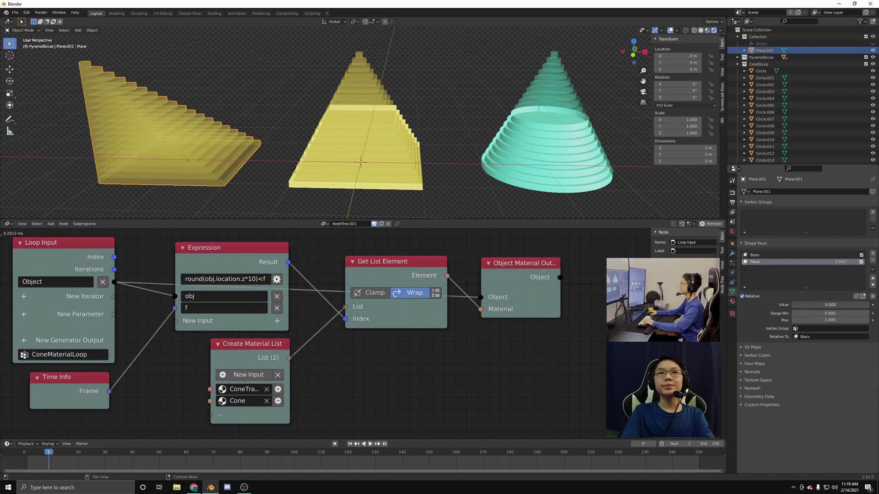
Deselect Plane.001, jump to the start frame and play the animation to check all three shapes.
left_click(636, 206)
key("shift+Left")
key("space")
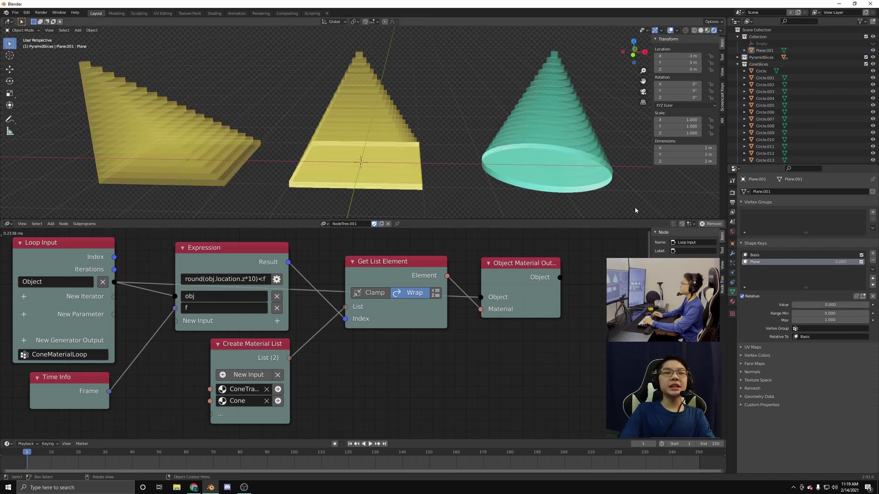